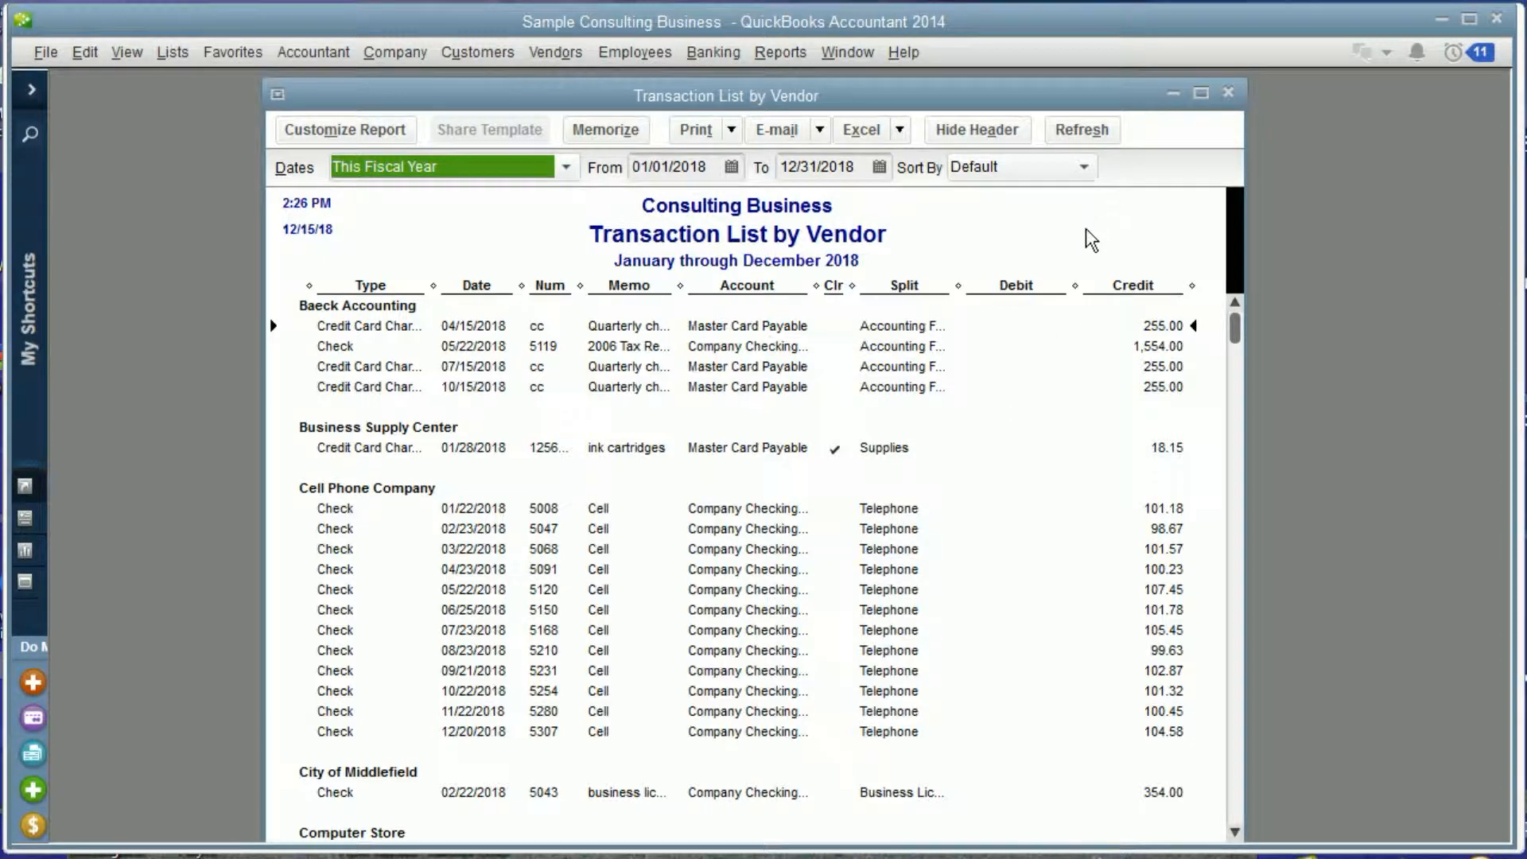
# Close the Transaction List by Vendor report without memorizing it and open the standard Profit & Loss report.
pyautogui.click(1226, 94)
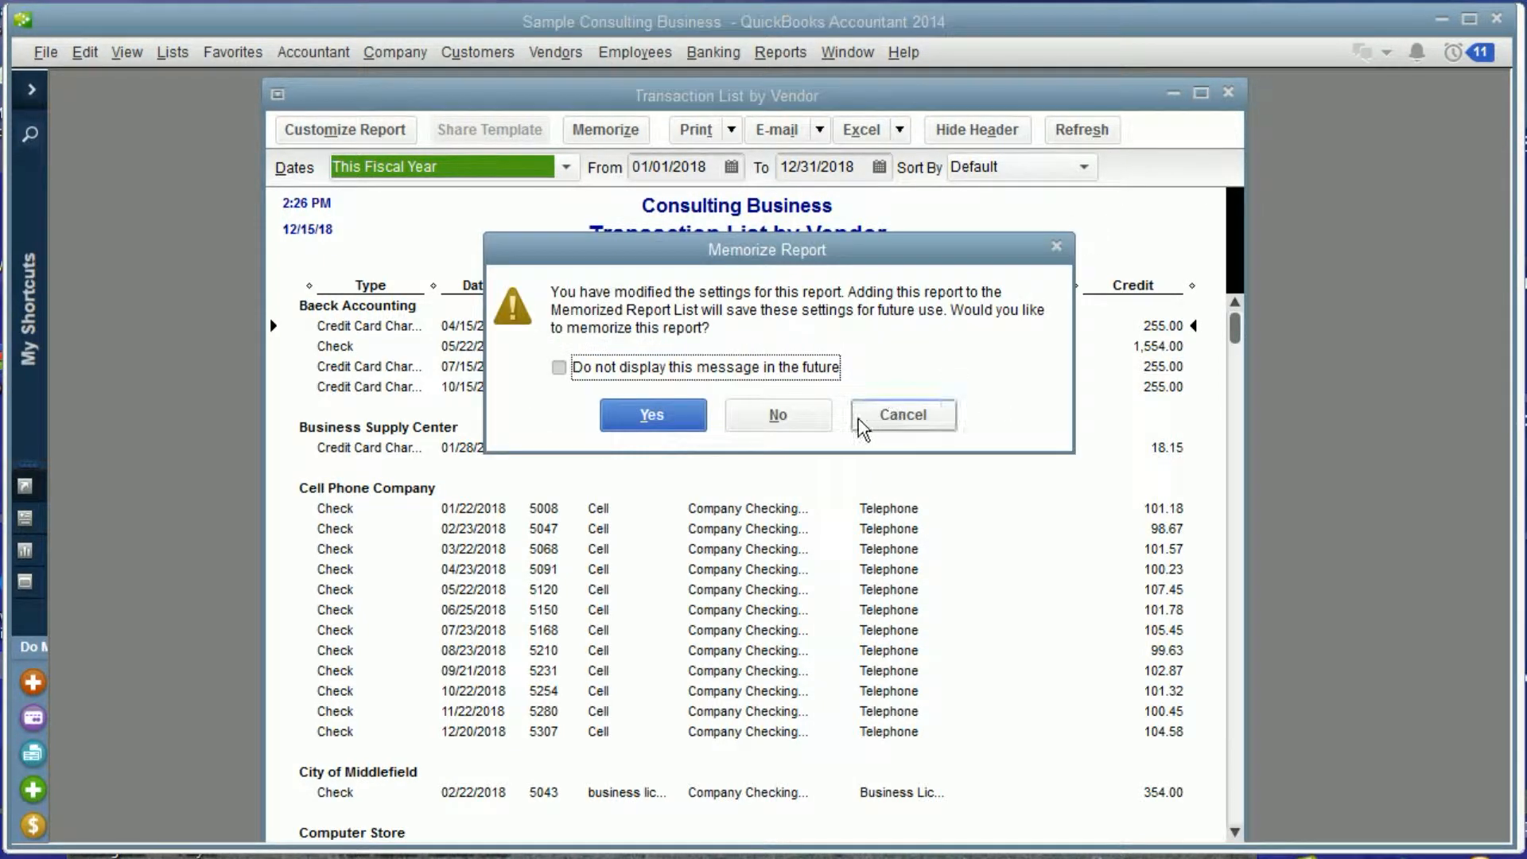
pyautogui.click(823, 414)
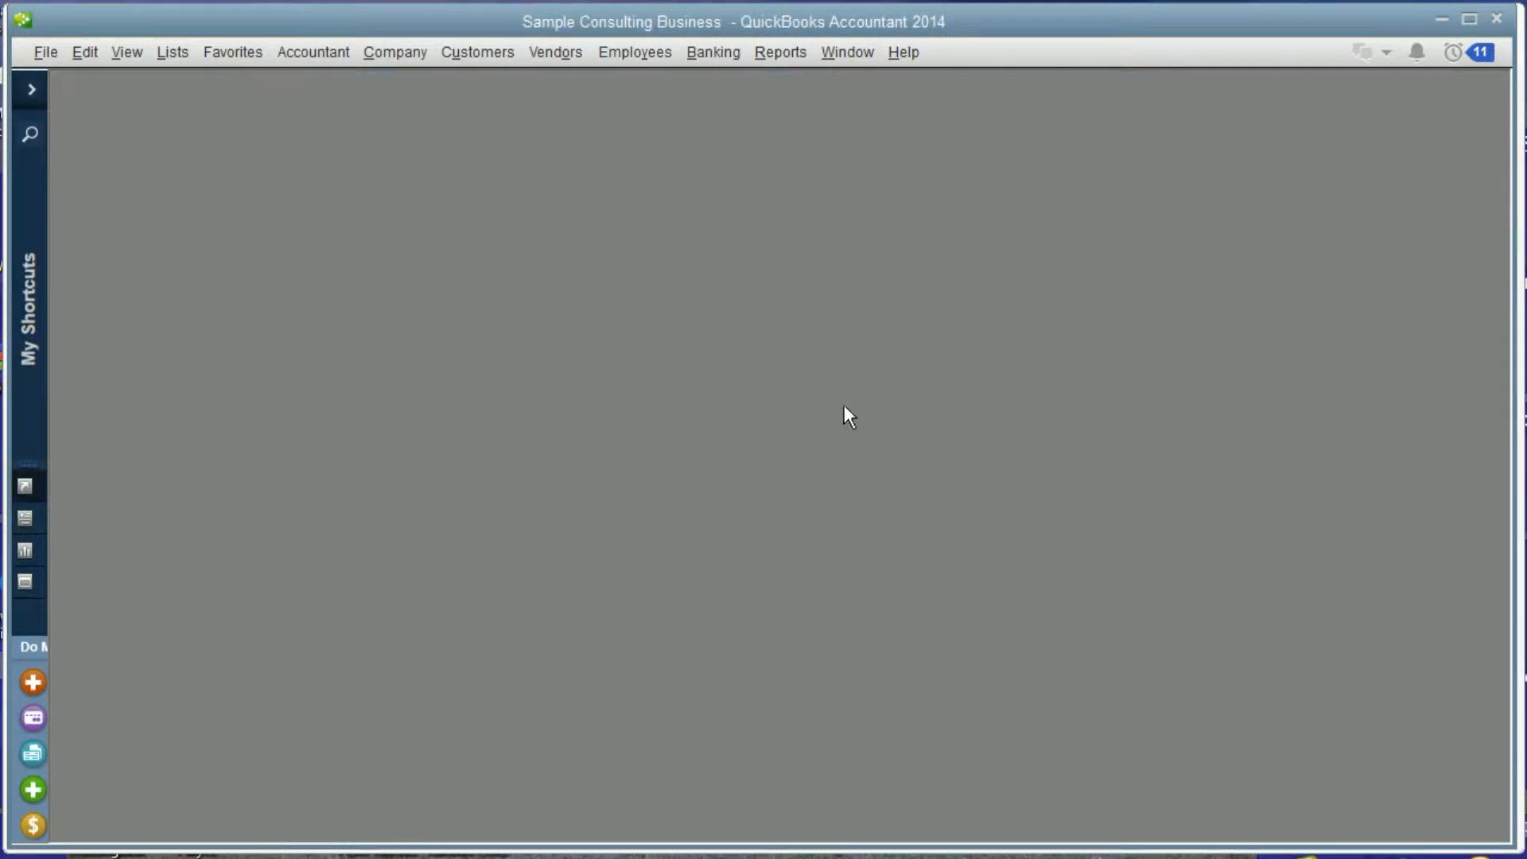
pyautogui.click(760, 56)
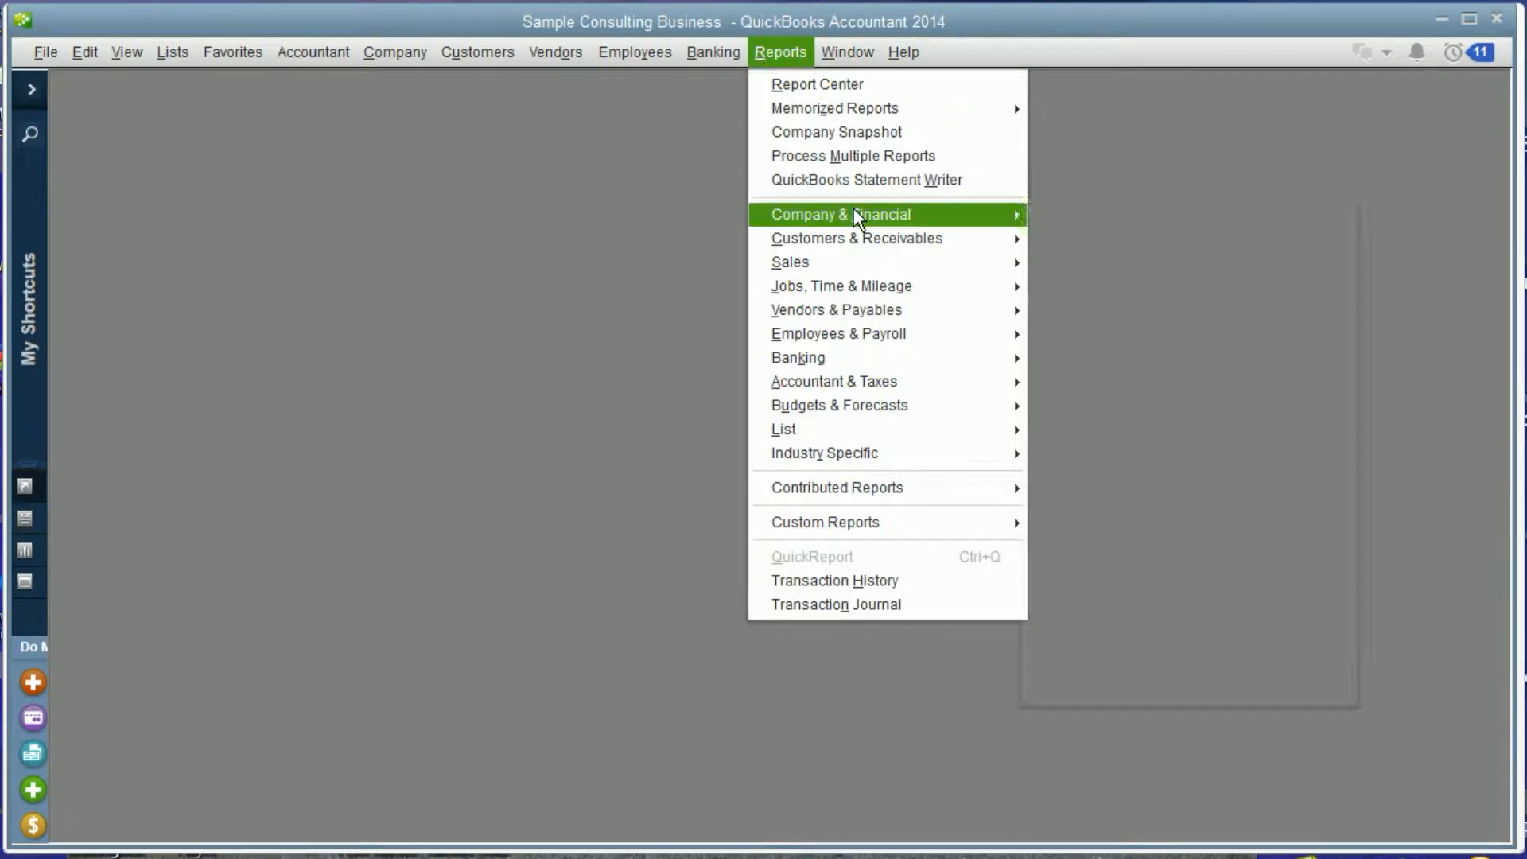
pyautogui.moveTo(859, 214)
pyautogui.click(1097, 210)
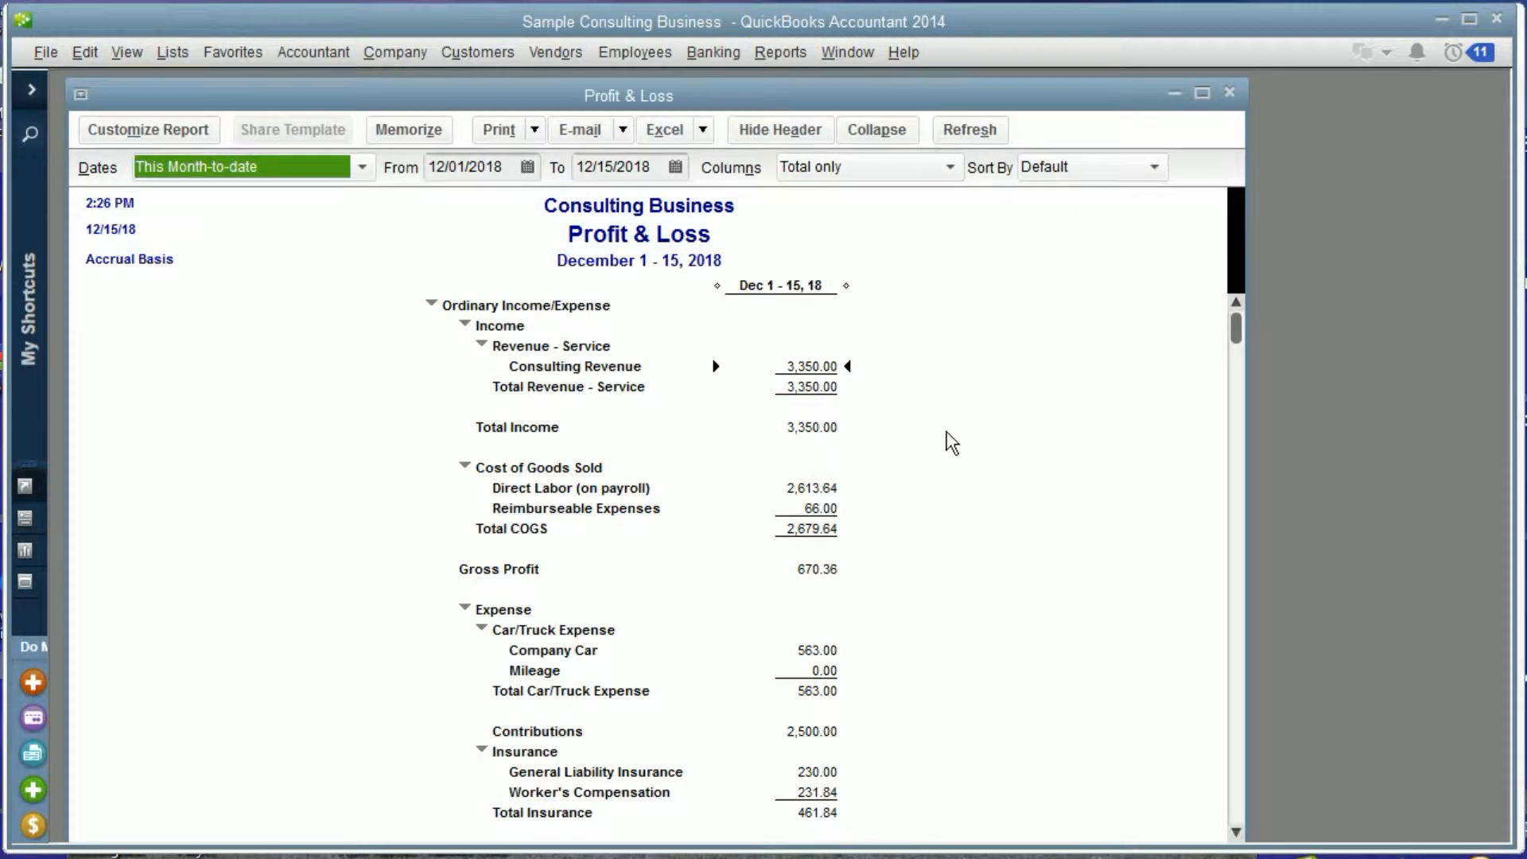
# Set the Profit & Loss dates to This Fiscal Year and open the transaction detail behind Total Expense.
pyautogui.click(291, 167)
pyautogui.click(198, 419)
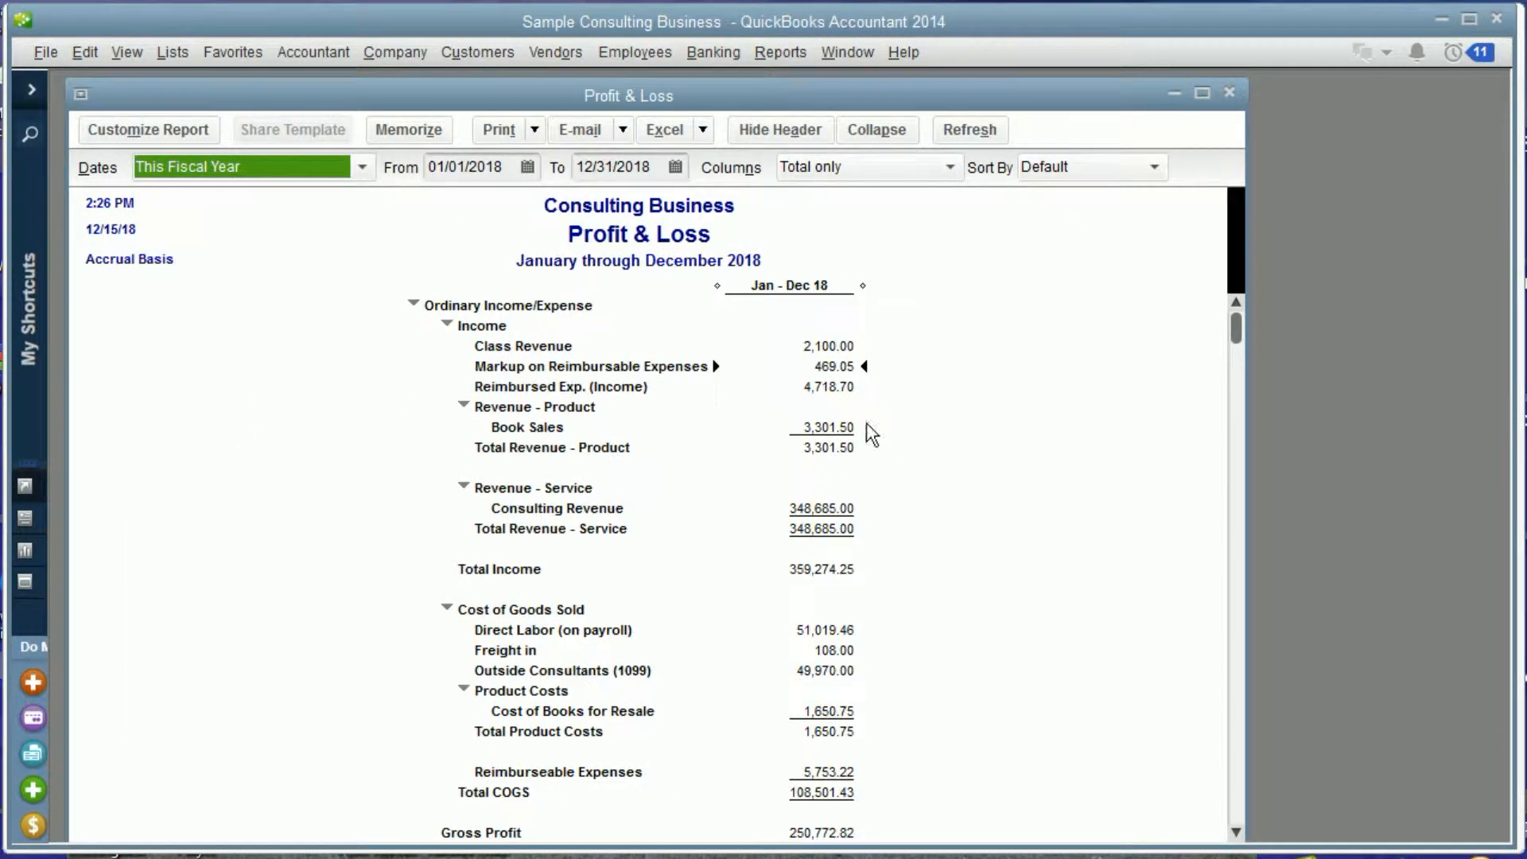
pyautogui.moveTo(1233, 327); pyautogui.dragTo(1248, 815)
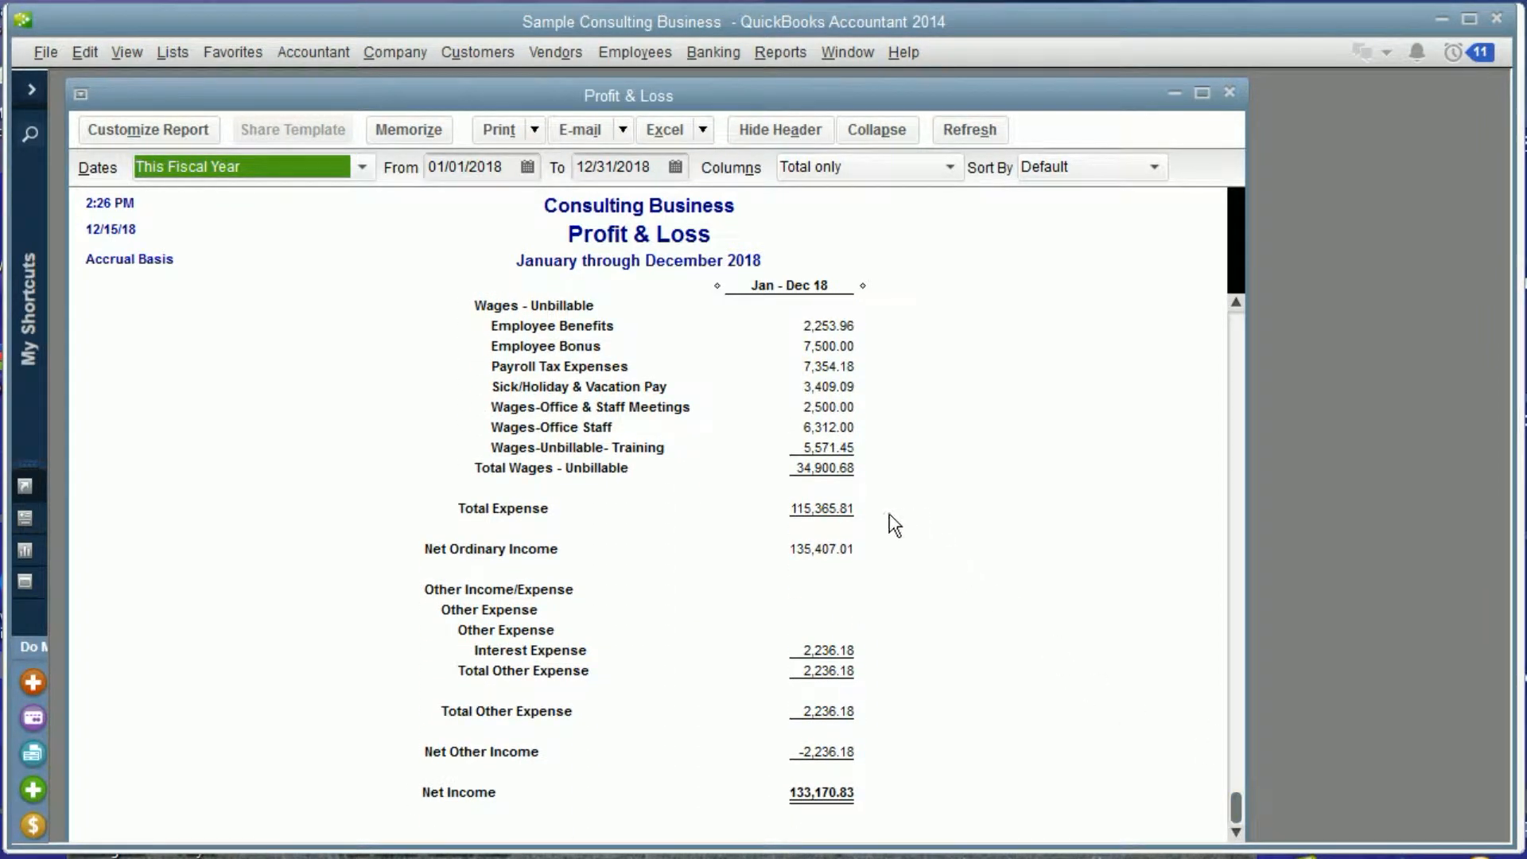
pyautogui.doubleClick(823, 507)
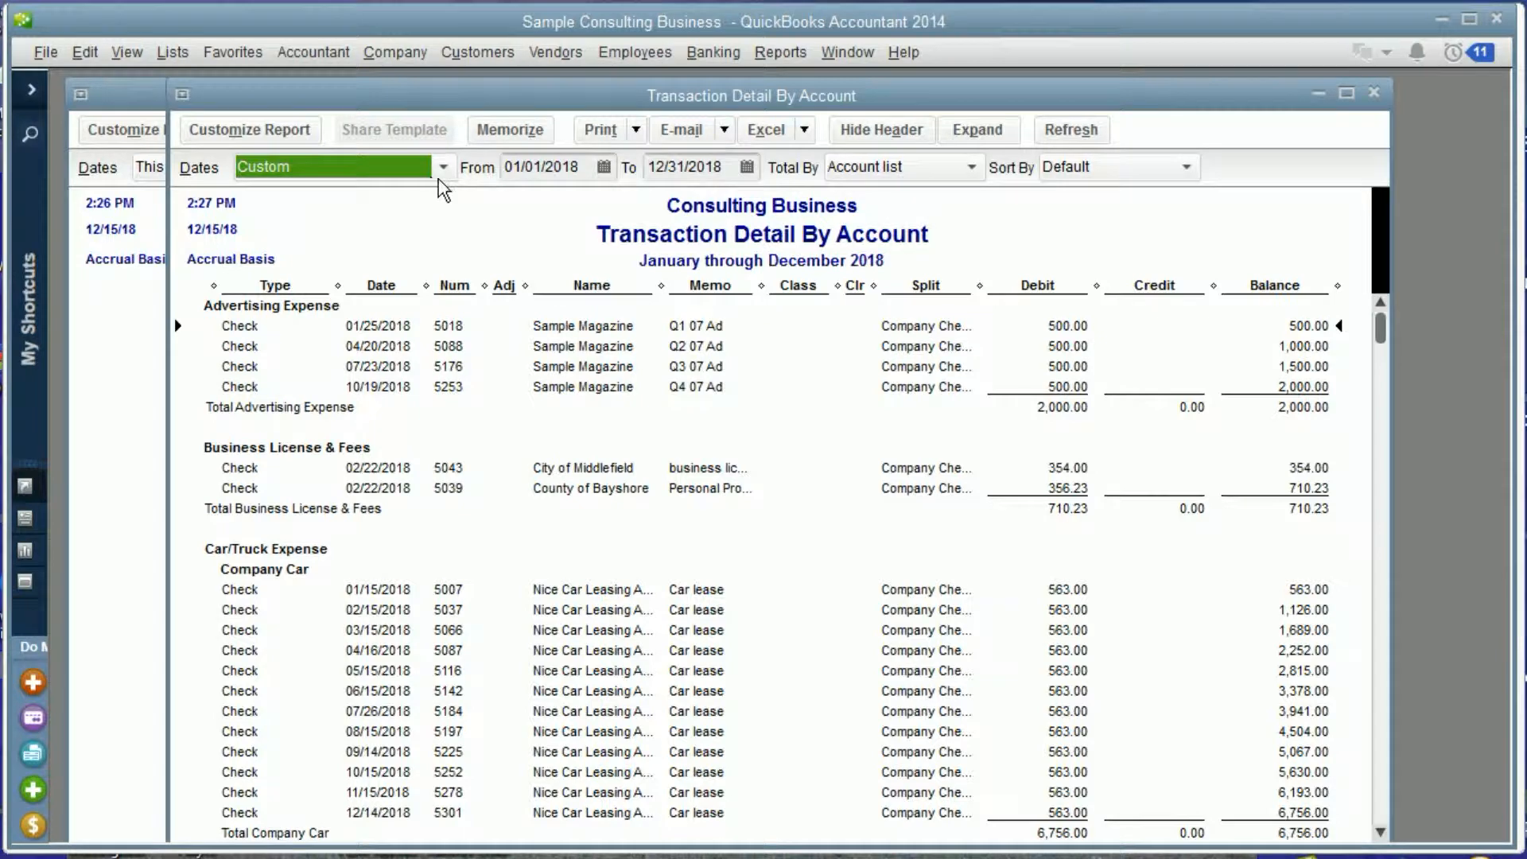
# Customize the transaction detail report's columns to remove Debit and Credit and include Amount.
pyautogui.click(286, 146)
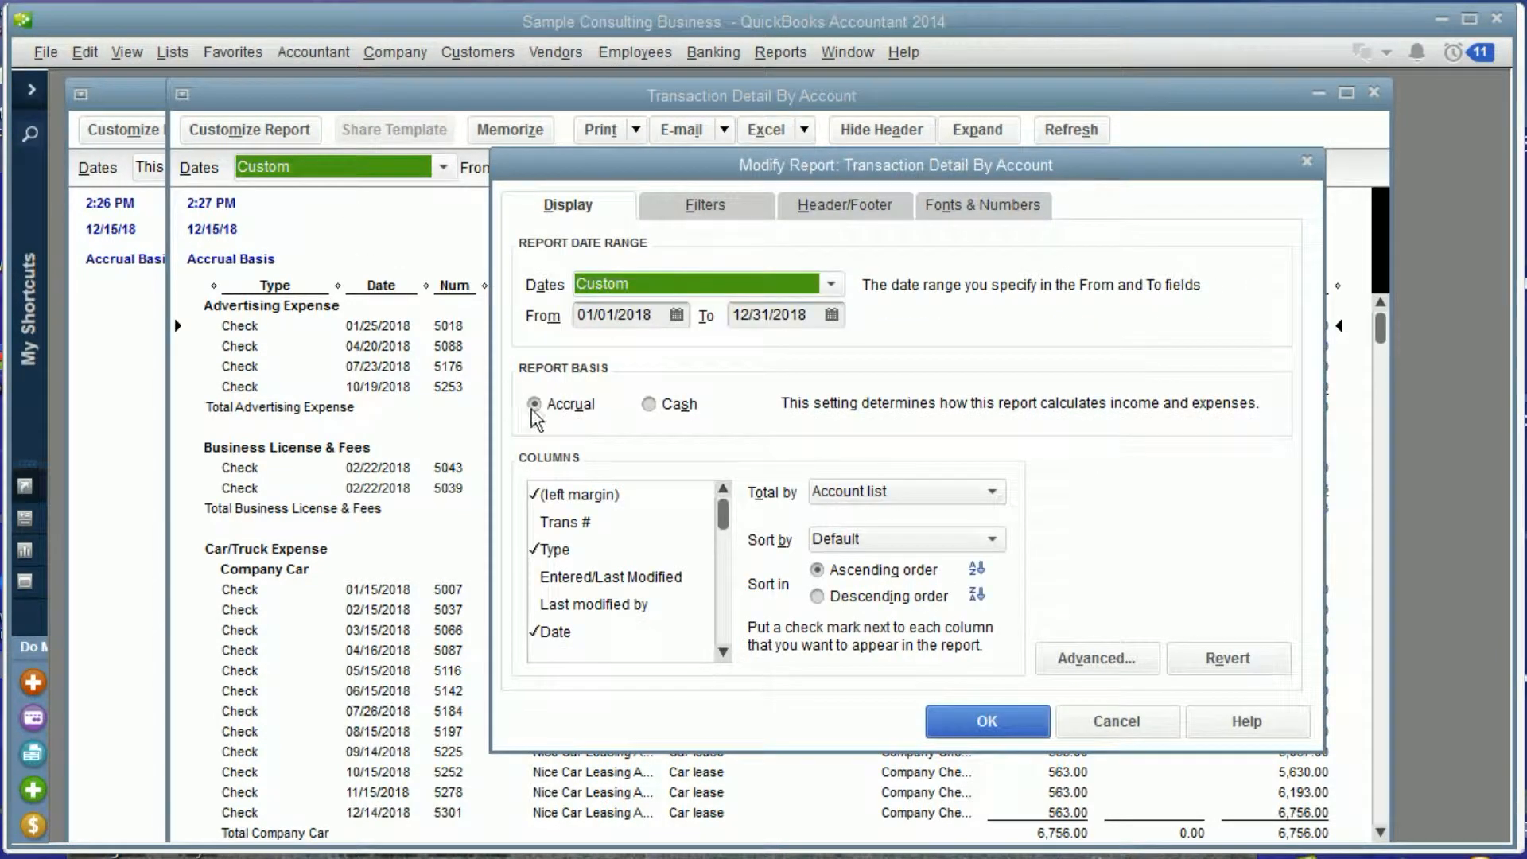
pyautogui.moveTo(726, 521); pyautogui.dragTo(724, 600)
pyautogui.click(725, 498)
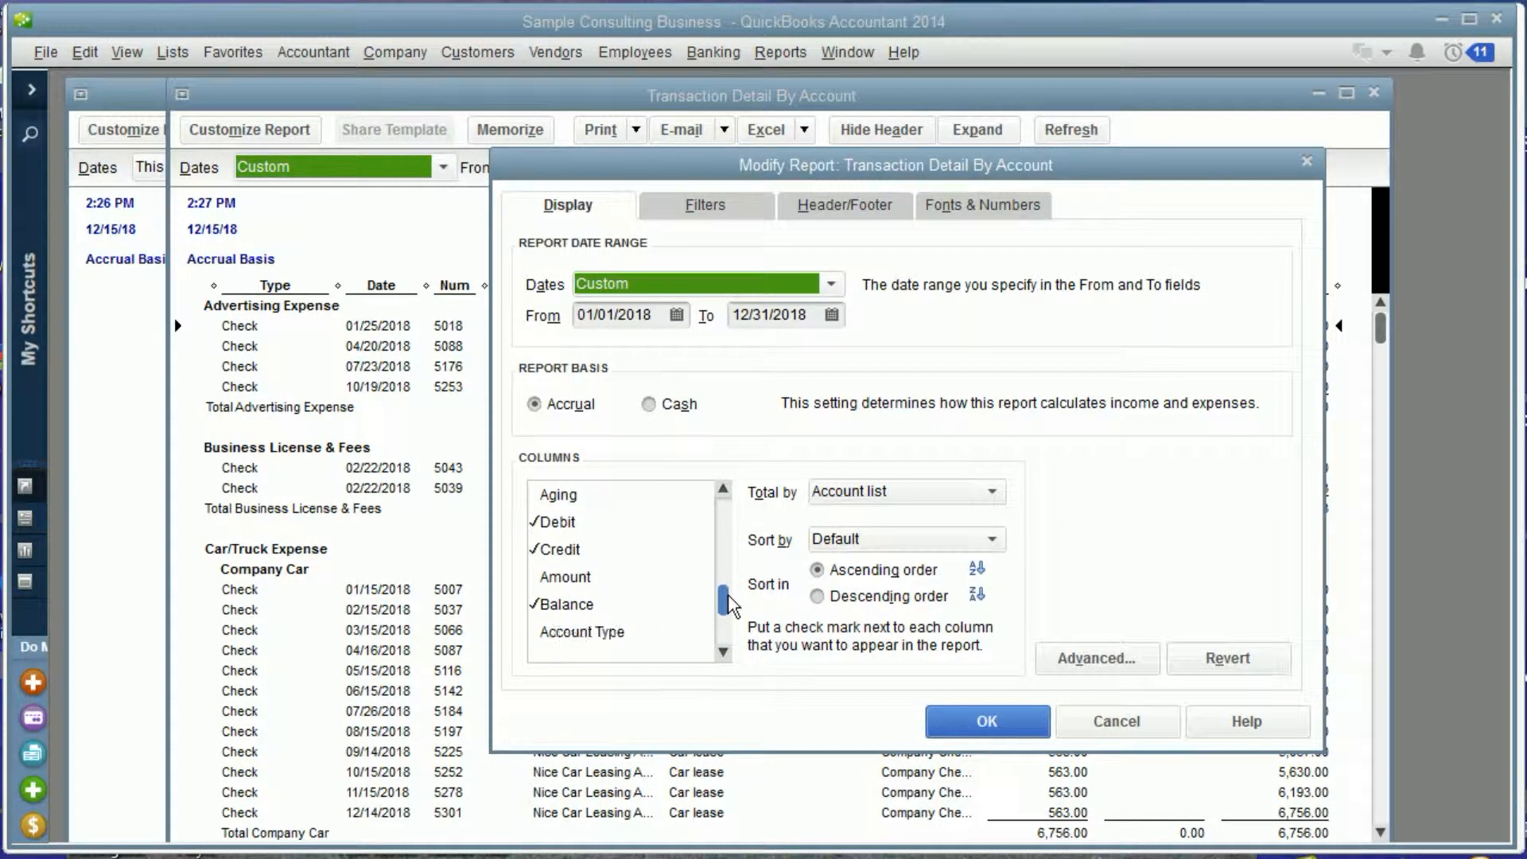
pyautogui.click(603, 527)
pyautogui.click(604, 548)
pyautogui.click(608, 576)
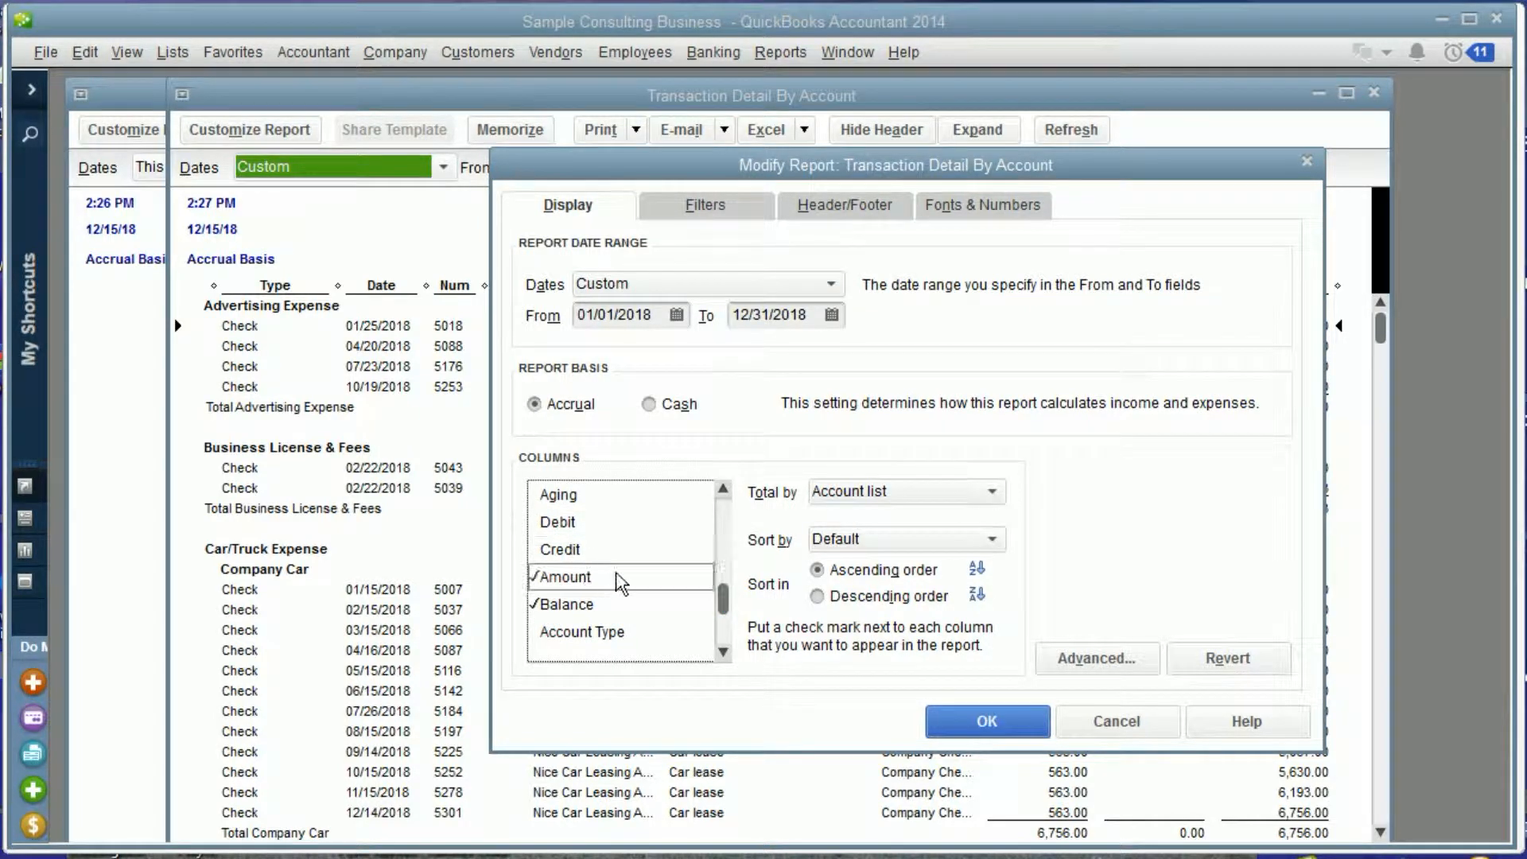
pyautogui.click(940, 720)
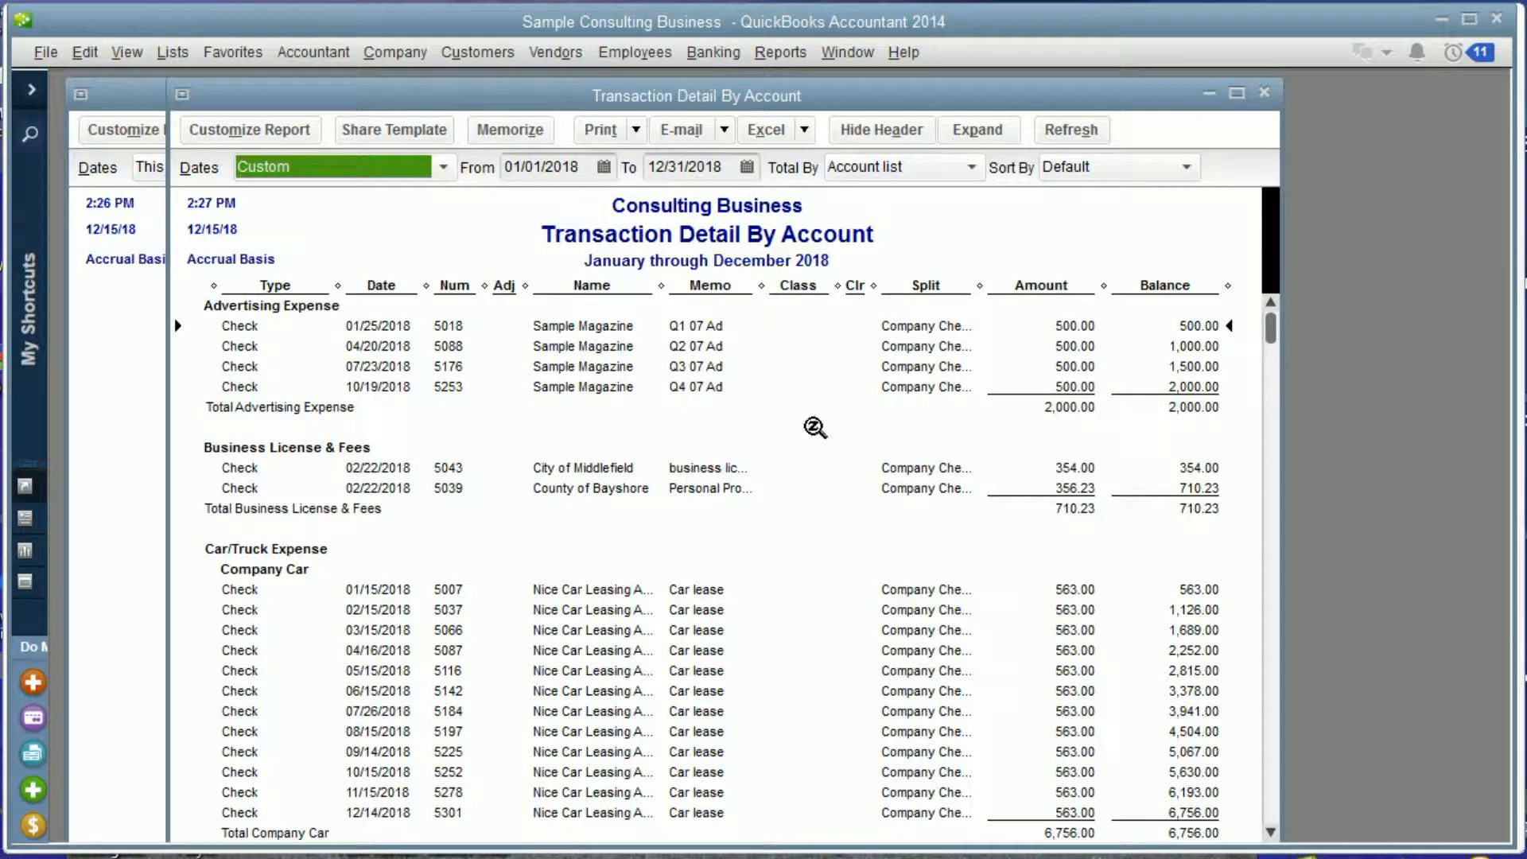
# Export the transaction detail report to a new Excel worksheet in a new workbook, keeping the existing advanced options.
pyautogui.click(771, 143)
pyautogui.click(787, 162)
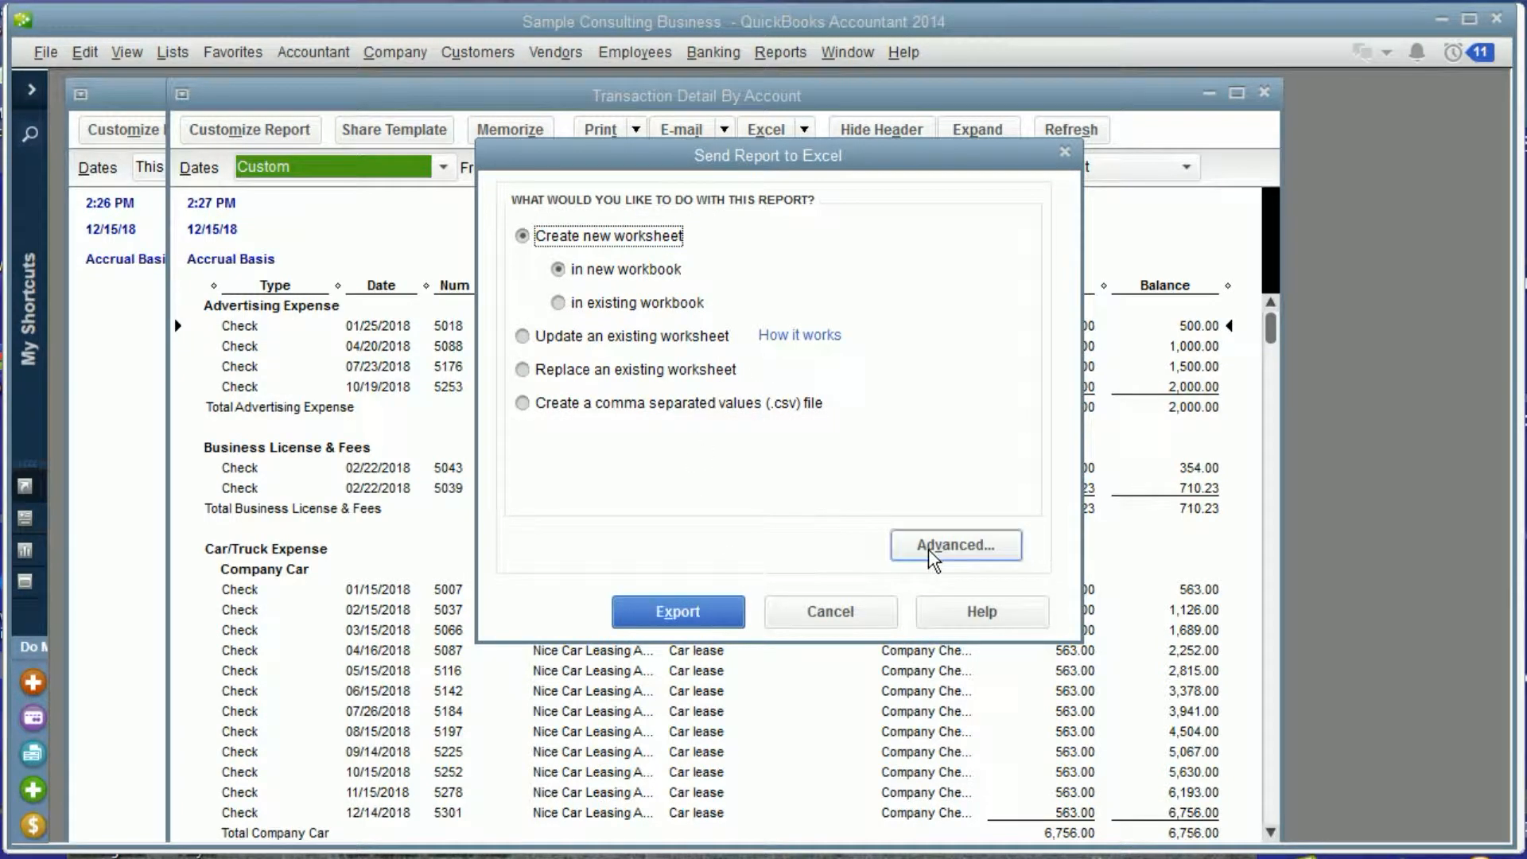
pyautogui.click(945, 548)
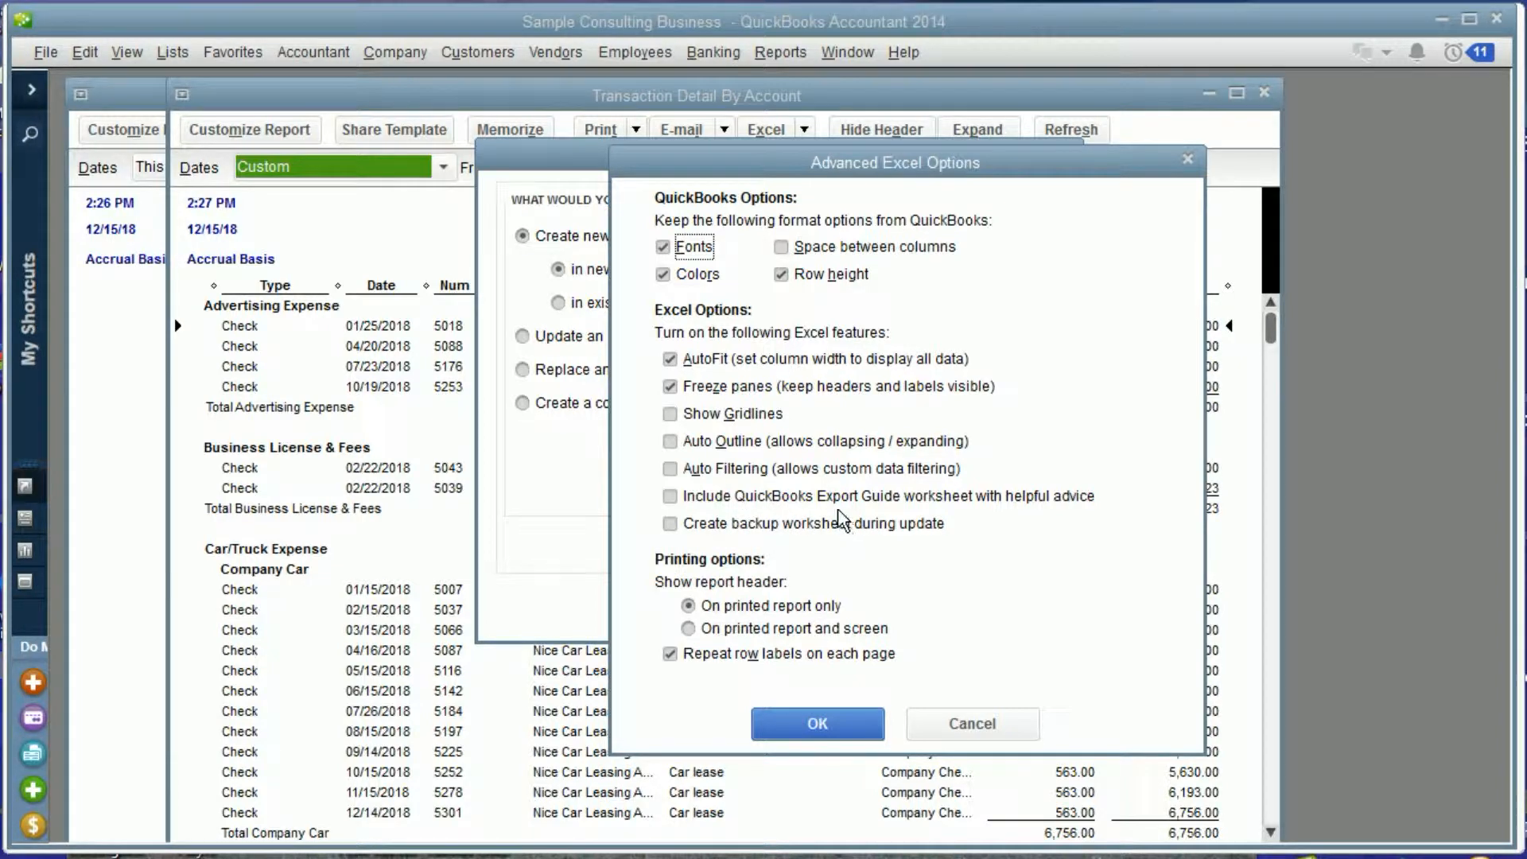
pyautogui.click(849, 716)
pyautogui.click(719, 618)
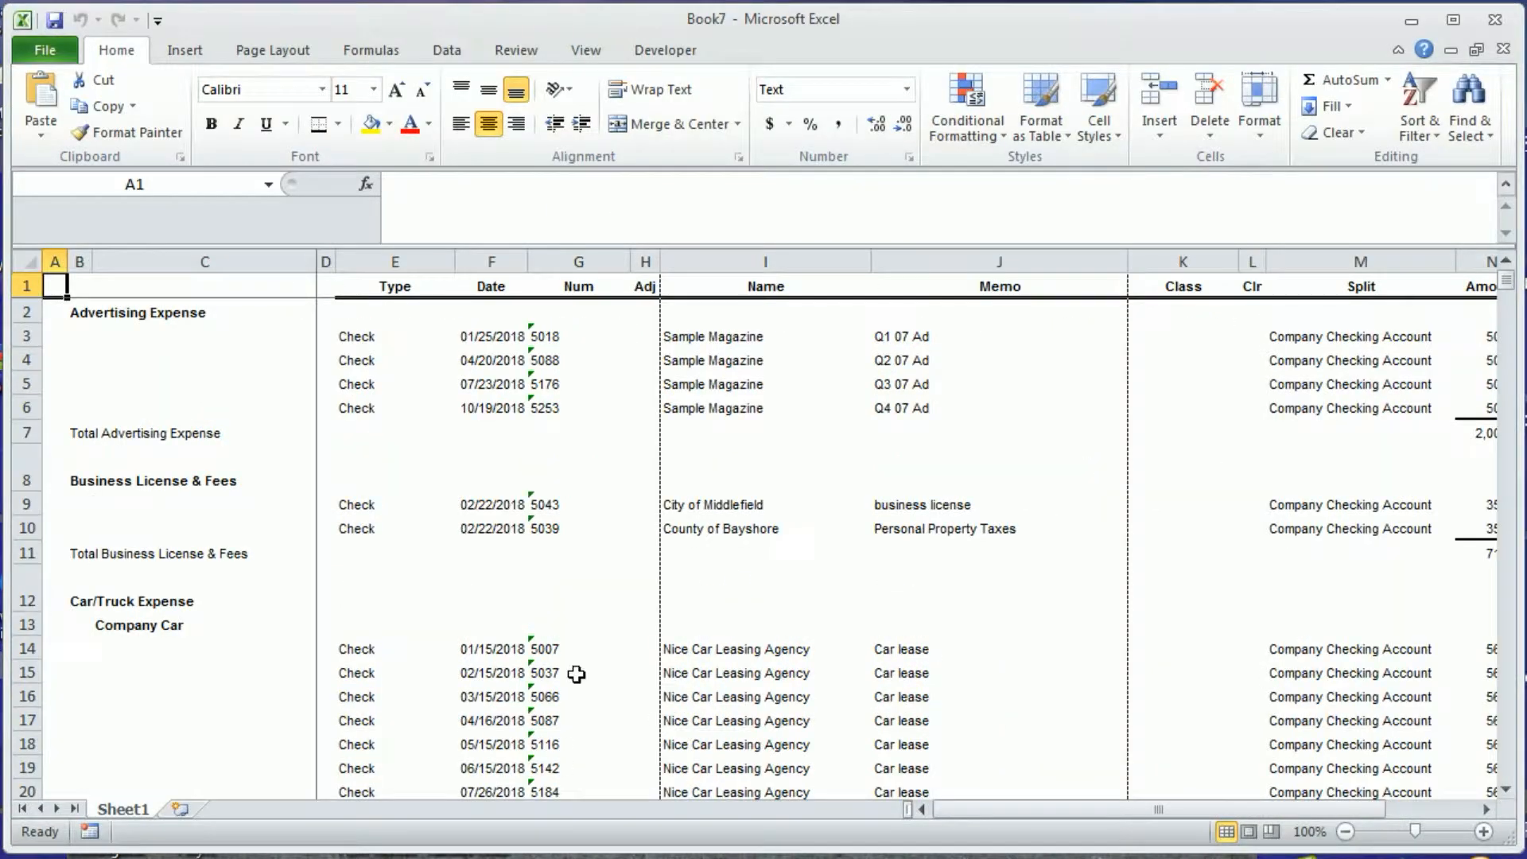
pyautogui.click(547, 430)
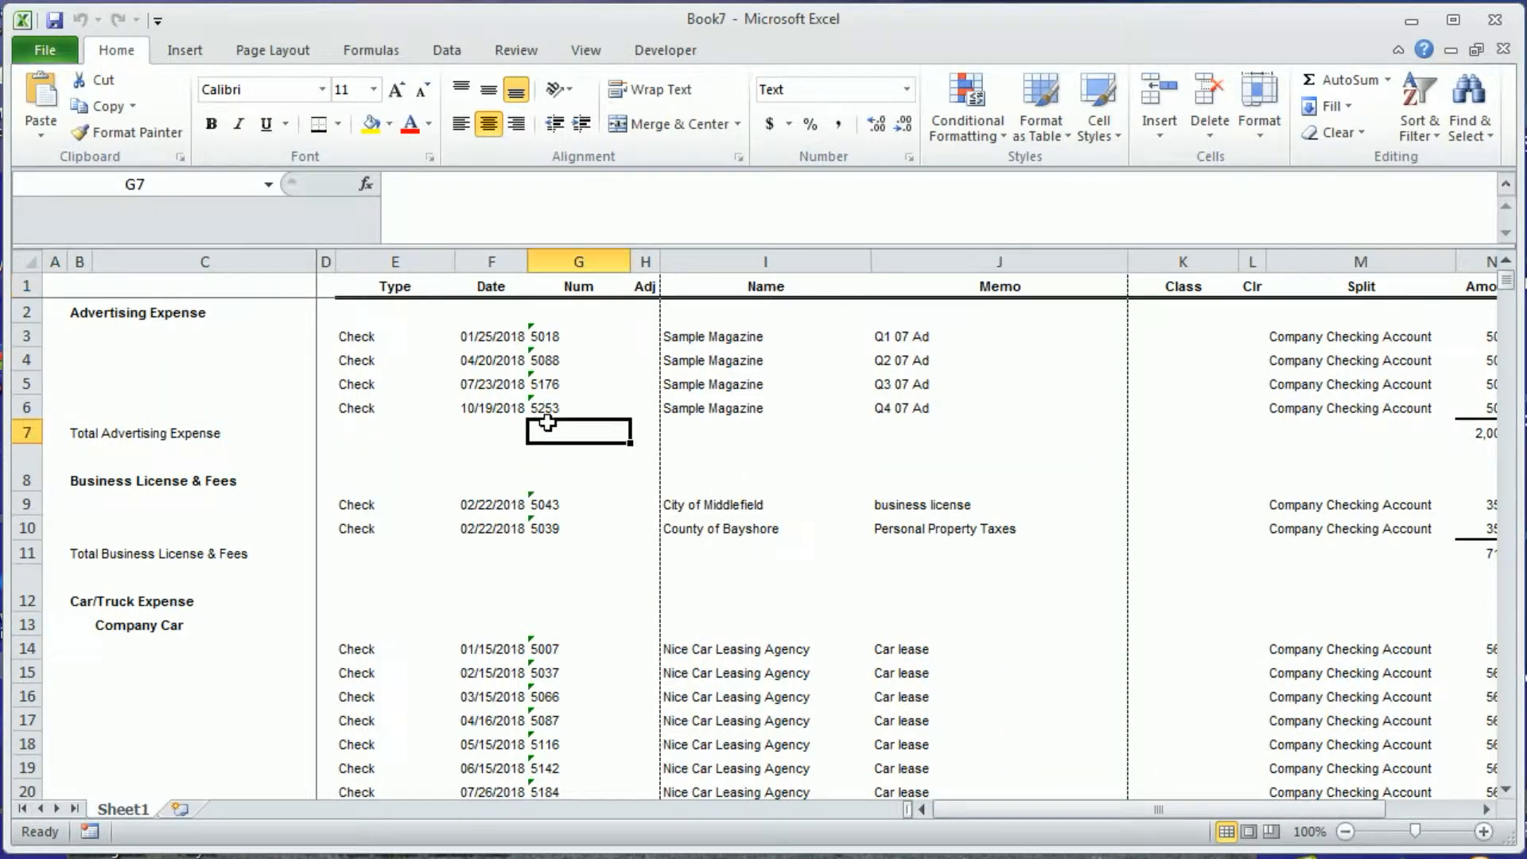
pyautogui.click(326, 260)
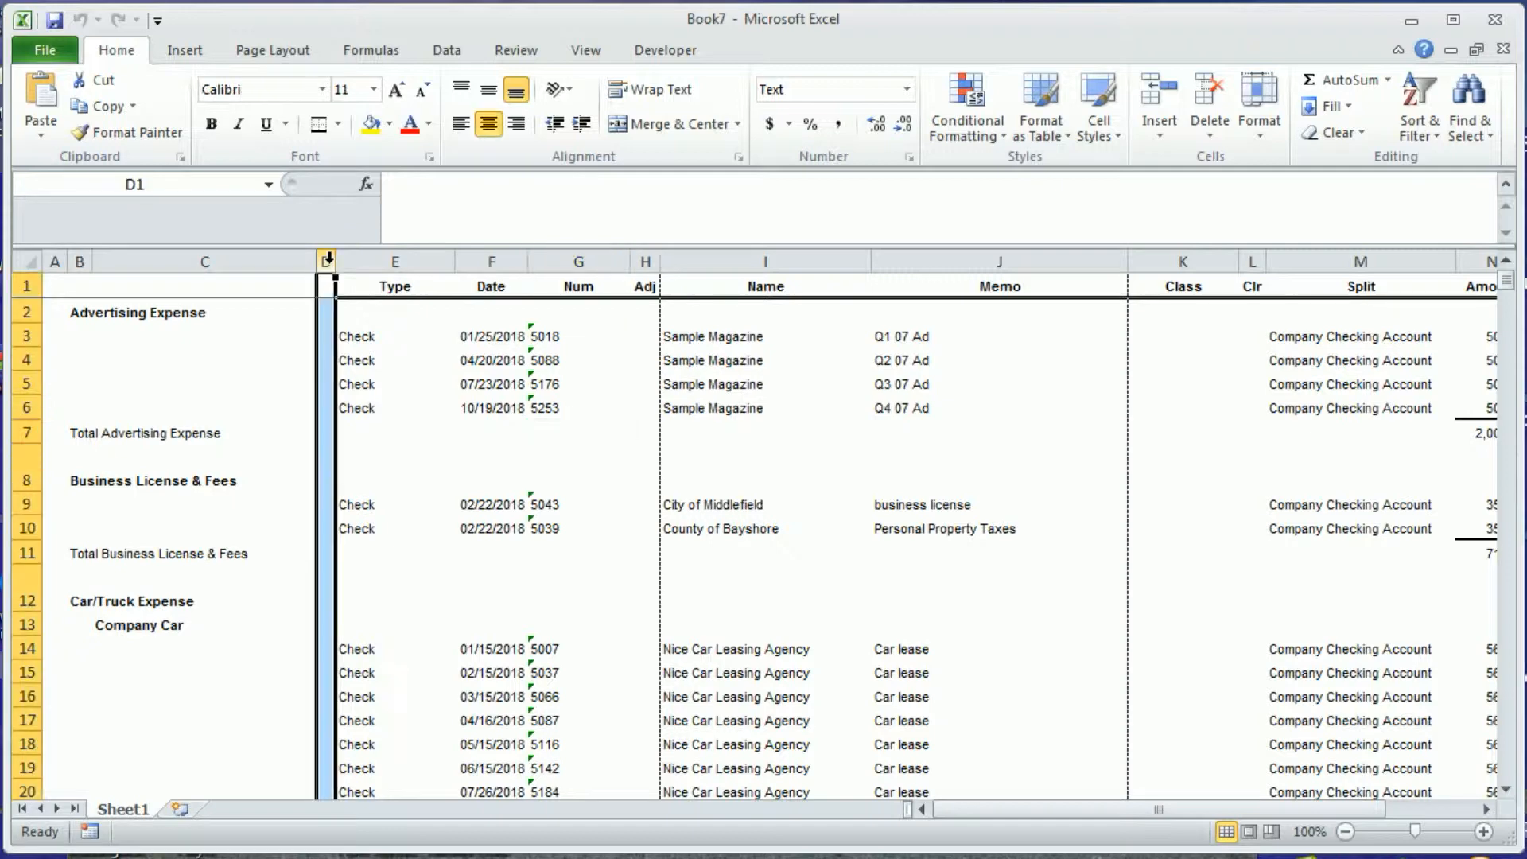
pyautogui.click(372, 361)
pyautogui.click(246, 328)
pyautogui.click(166, 314)
pyautogui.click(381, 317)
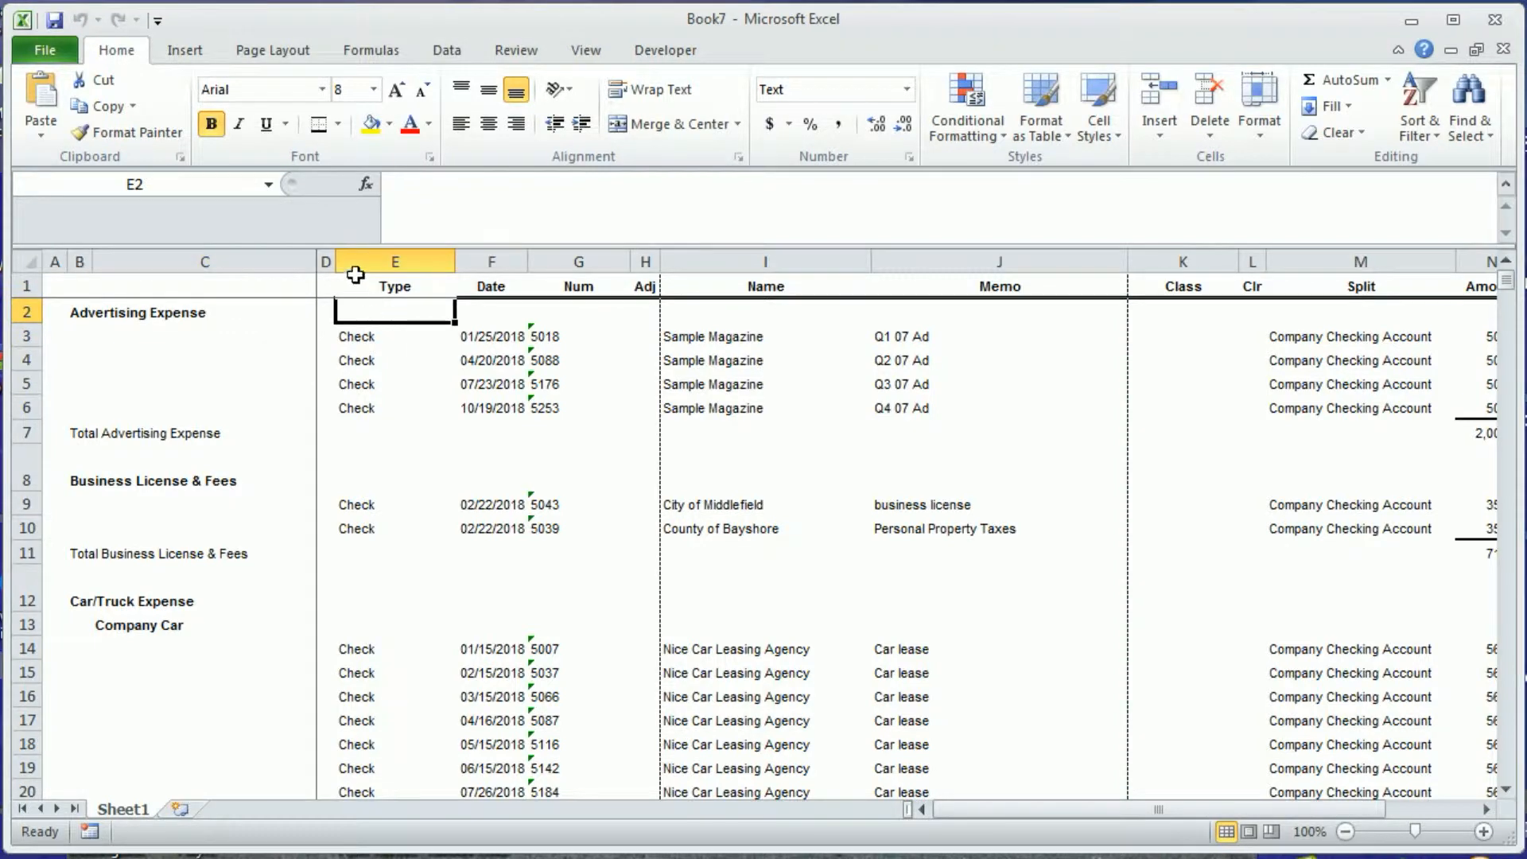
# Widen the empty column D and apply the comma number style to the whole column.
pyautogui.click(327, 260)
pyautogui.moveTo(338, 261); pyautogui.dragTo(590, 261)
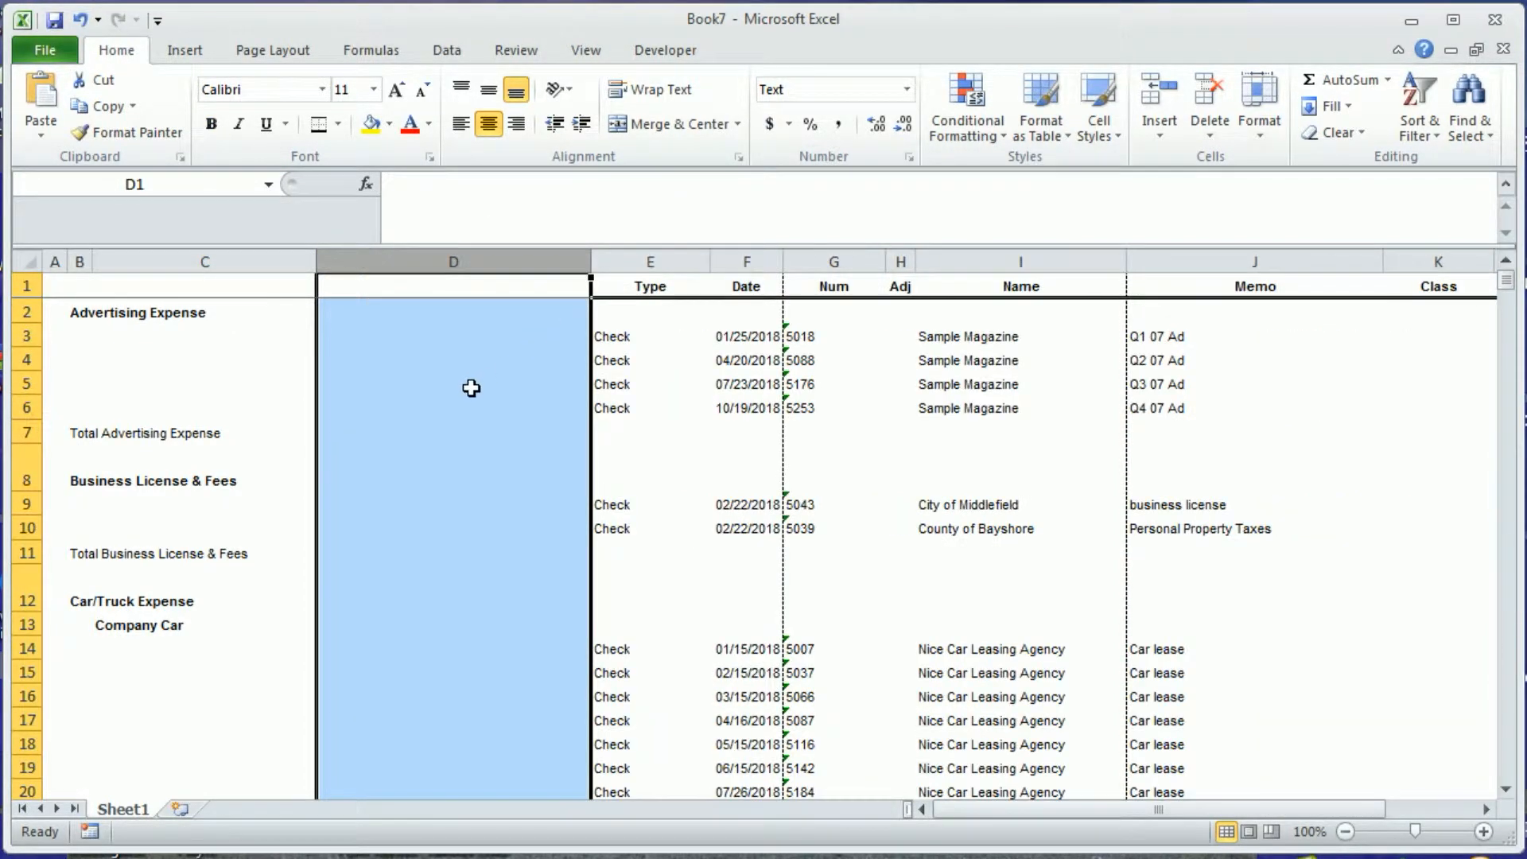
pyautogui.click(470, 388)
pyautogui.click(467, 262)
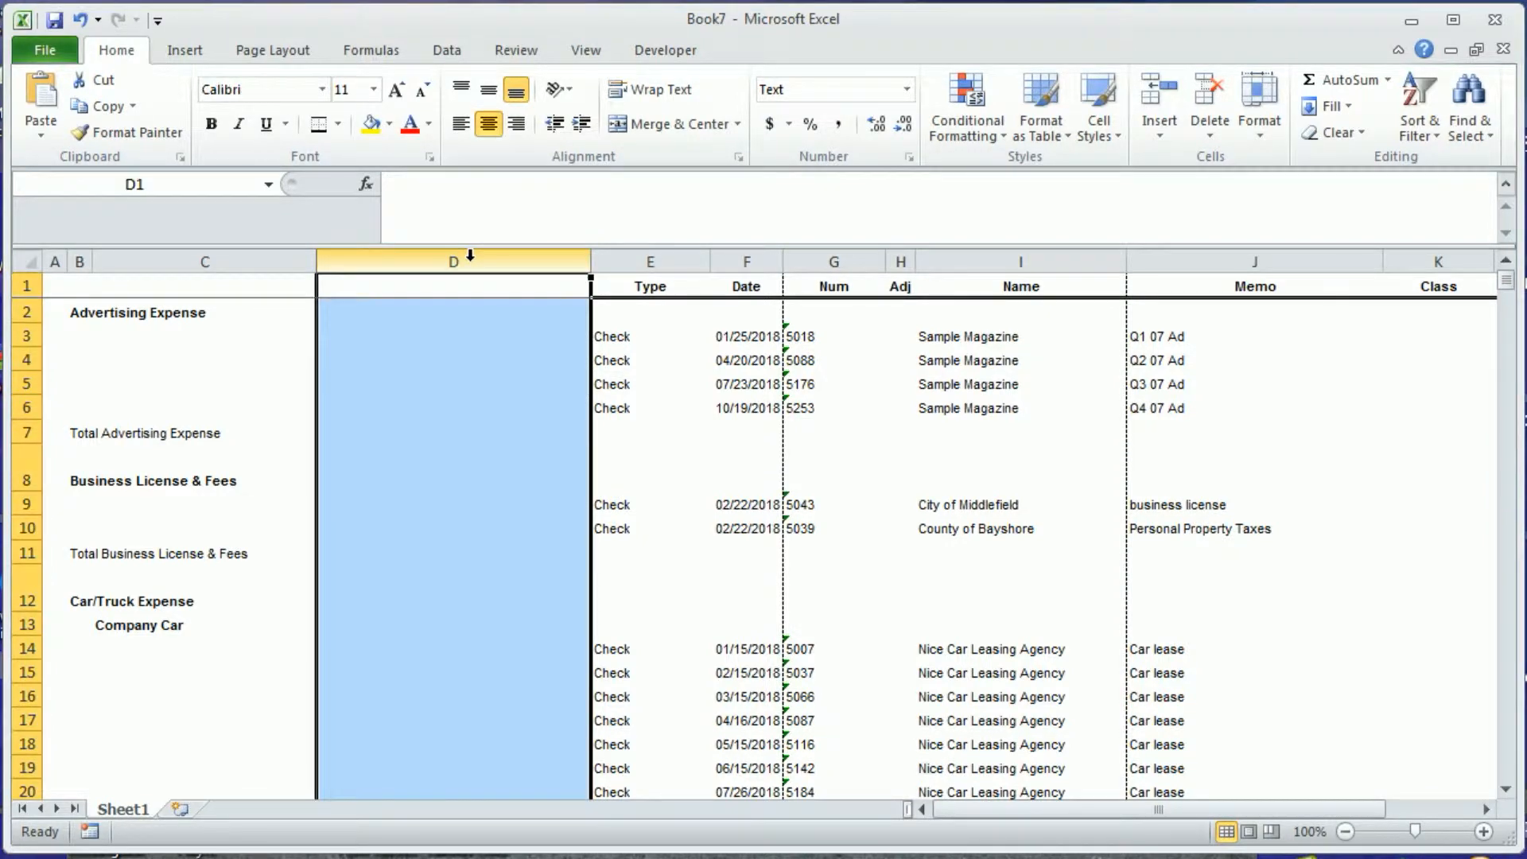
pyautogui.click(839, 124)
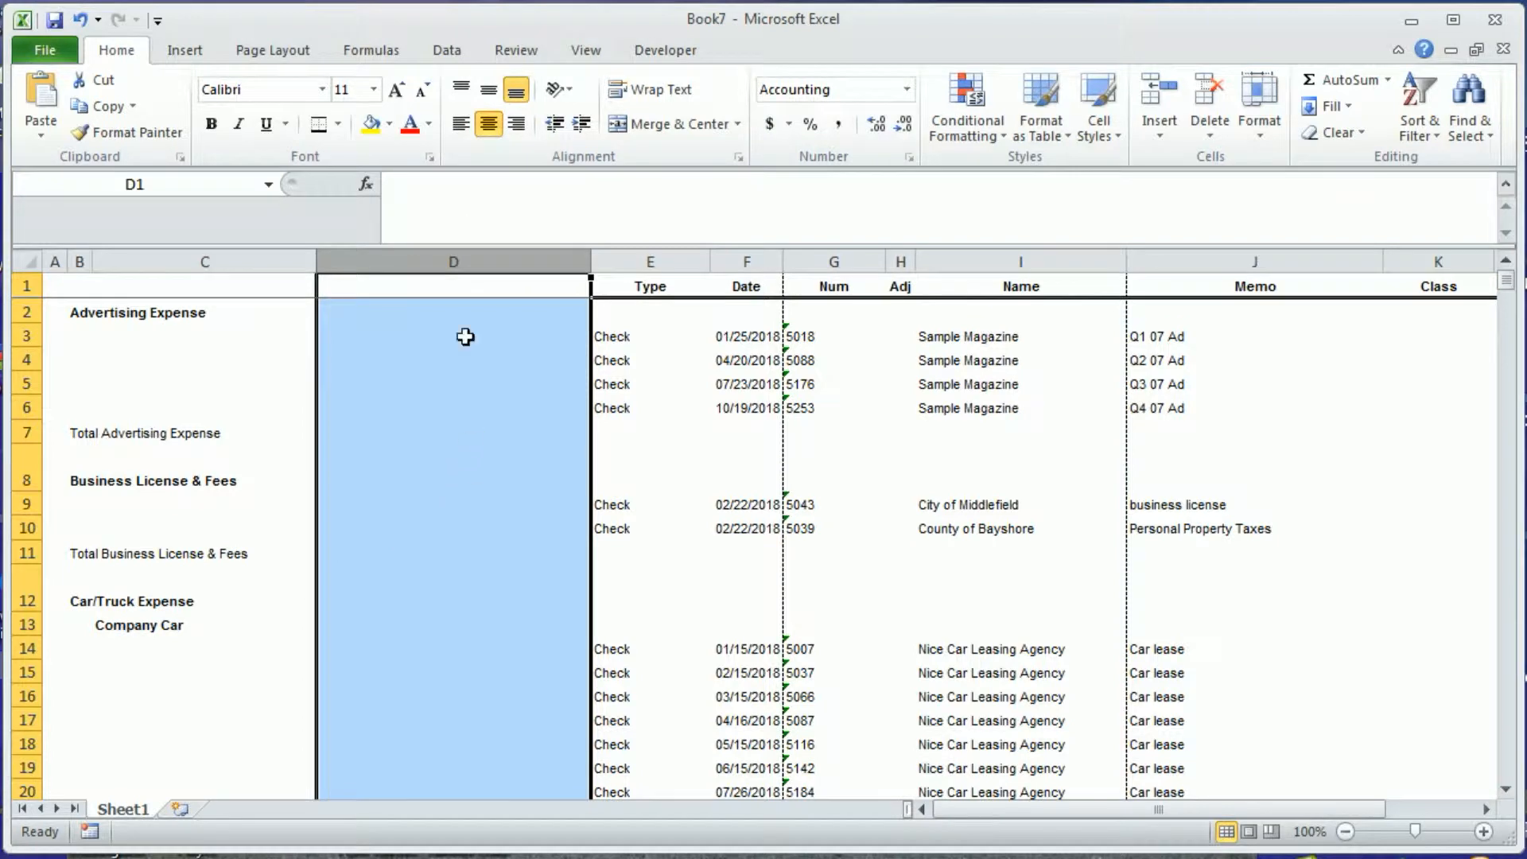
# Enter the formula =B2 in cell D2 to bring in the first account name.
pyautogui.click(443, 356)
pyautogui.click(436, 314)
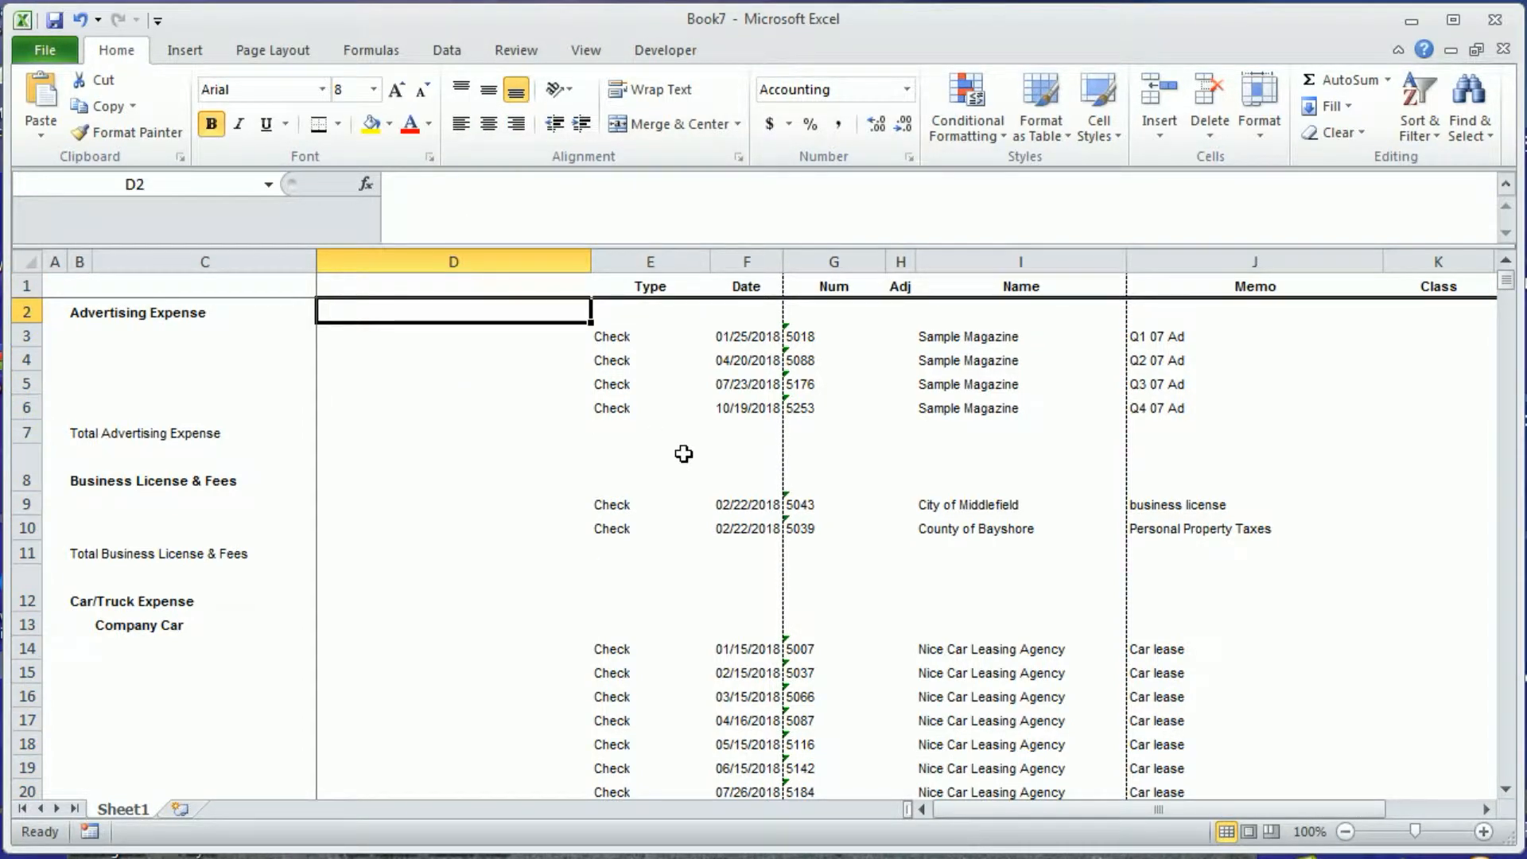
pyautogui.write('=')
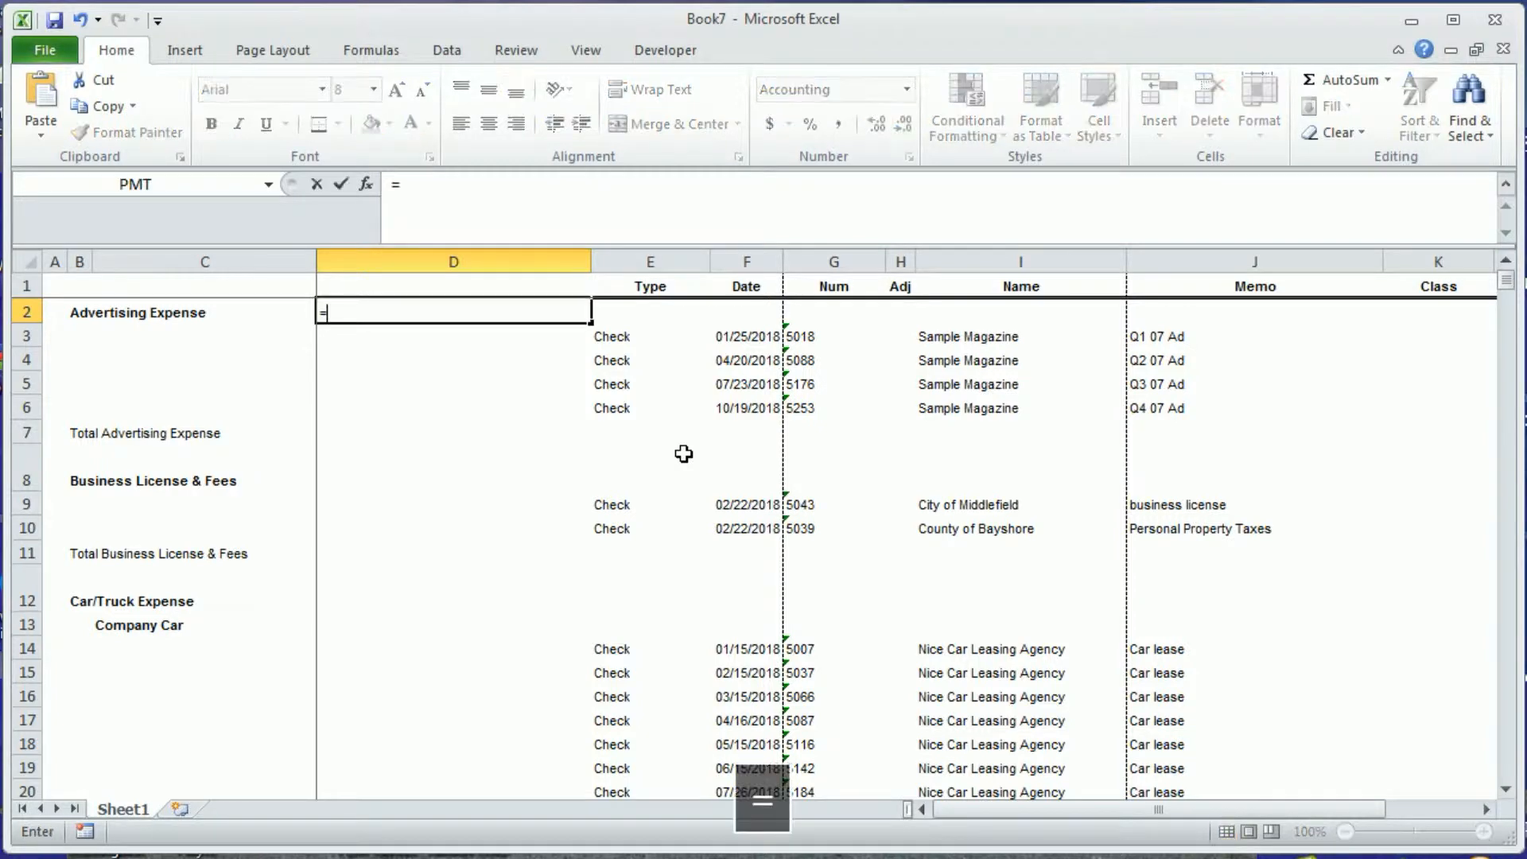
pyautogui.press('Left')
pyautogui.press('Left')
pyautogui.press('Return')
pyautogui.press('Up')
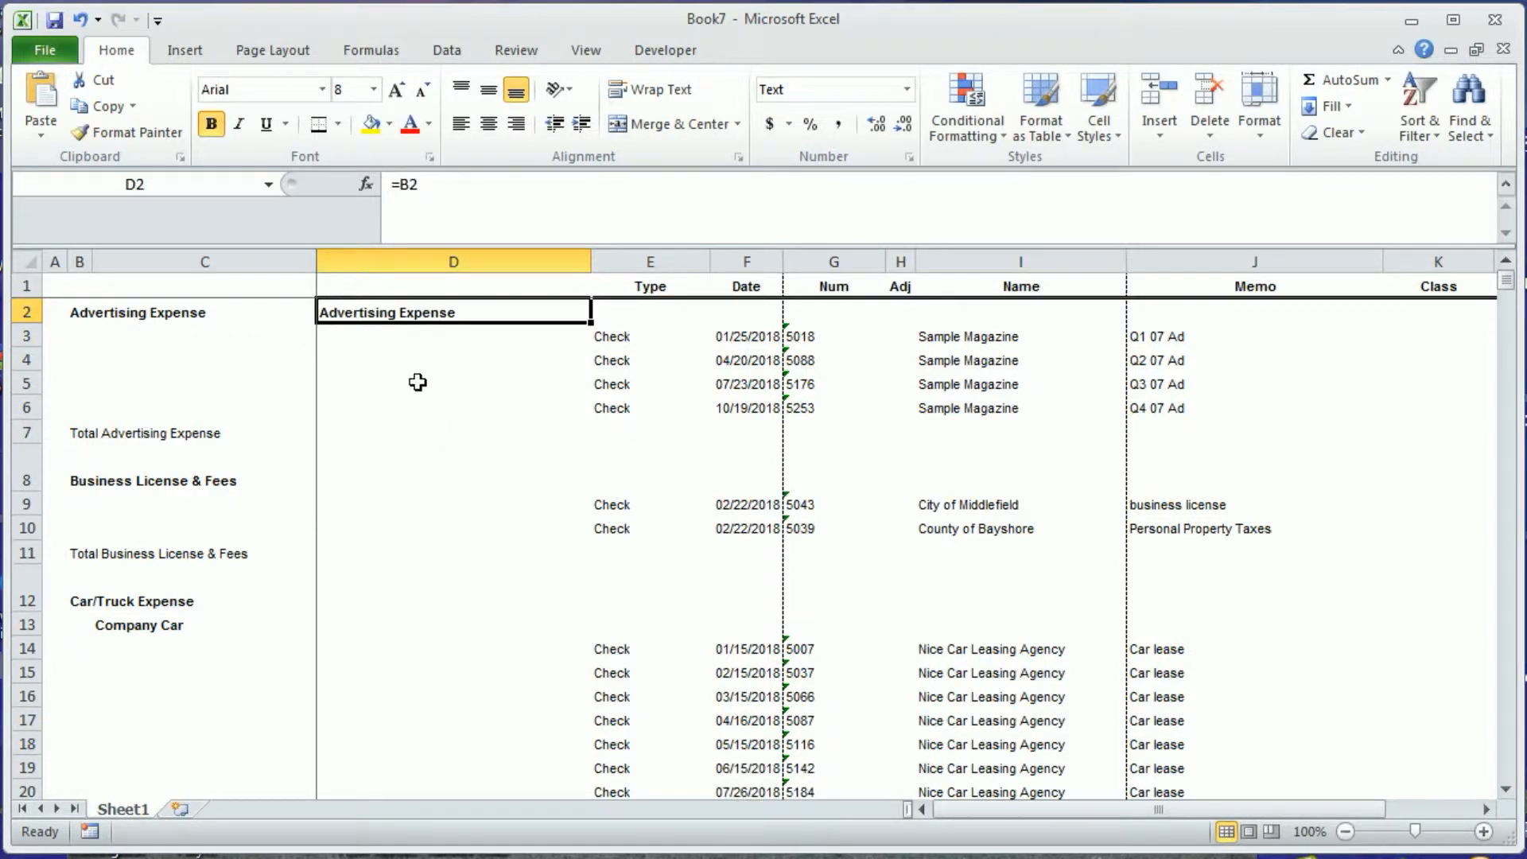
# Enter the formula =IF(ISBLANK(B3),D2,B3) in cell D3 to carry the account name down.
pyautogui.click(414, 337)
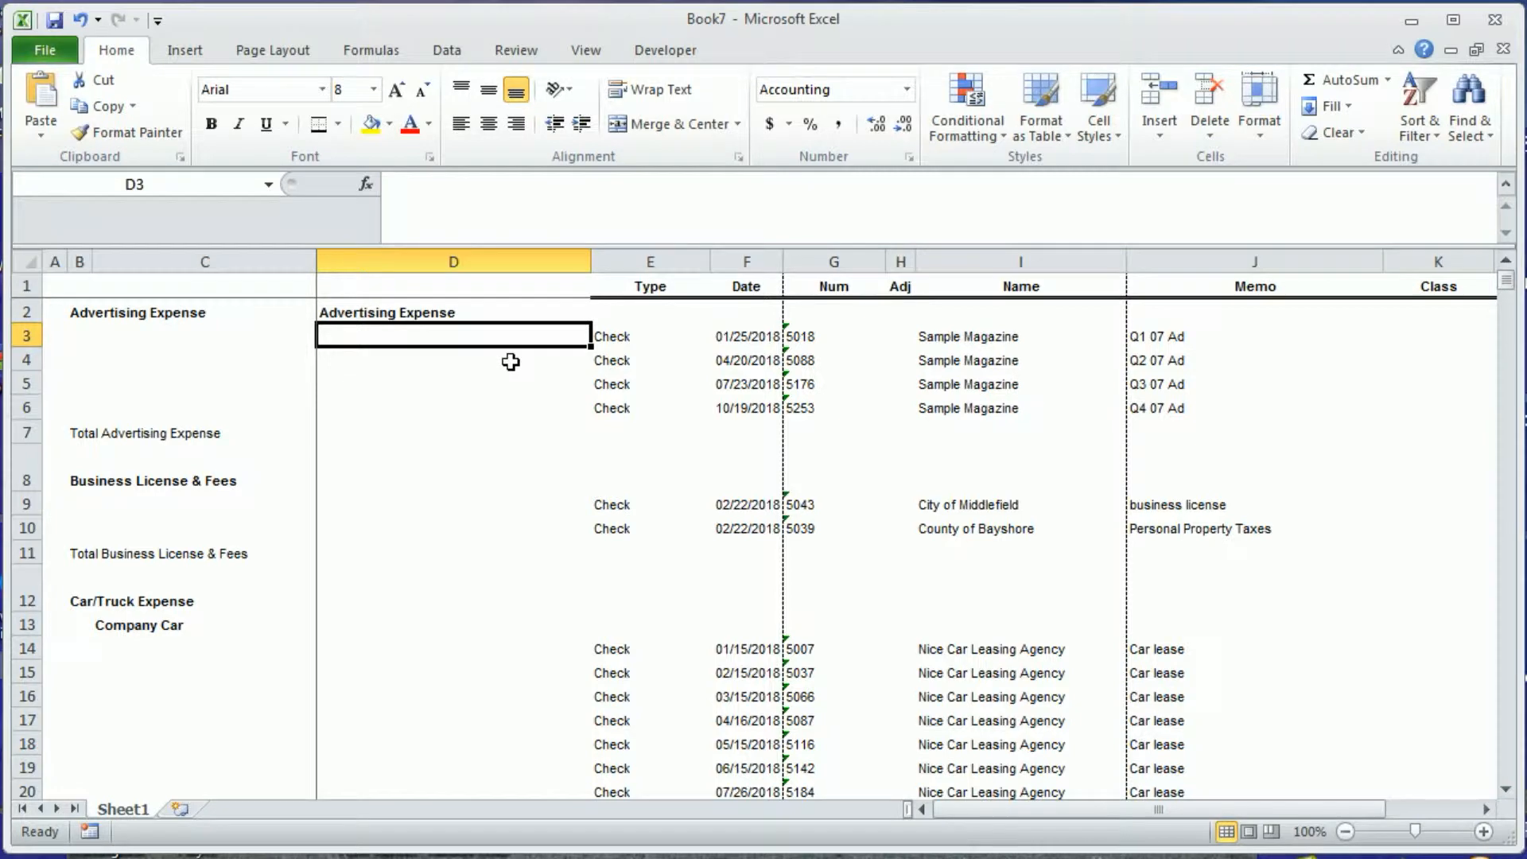
pyautogui.write('=if(')
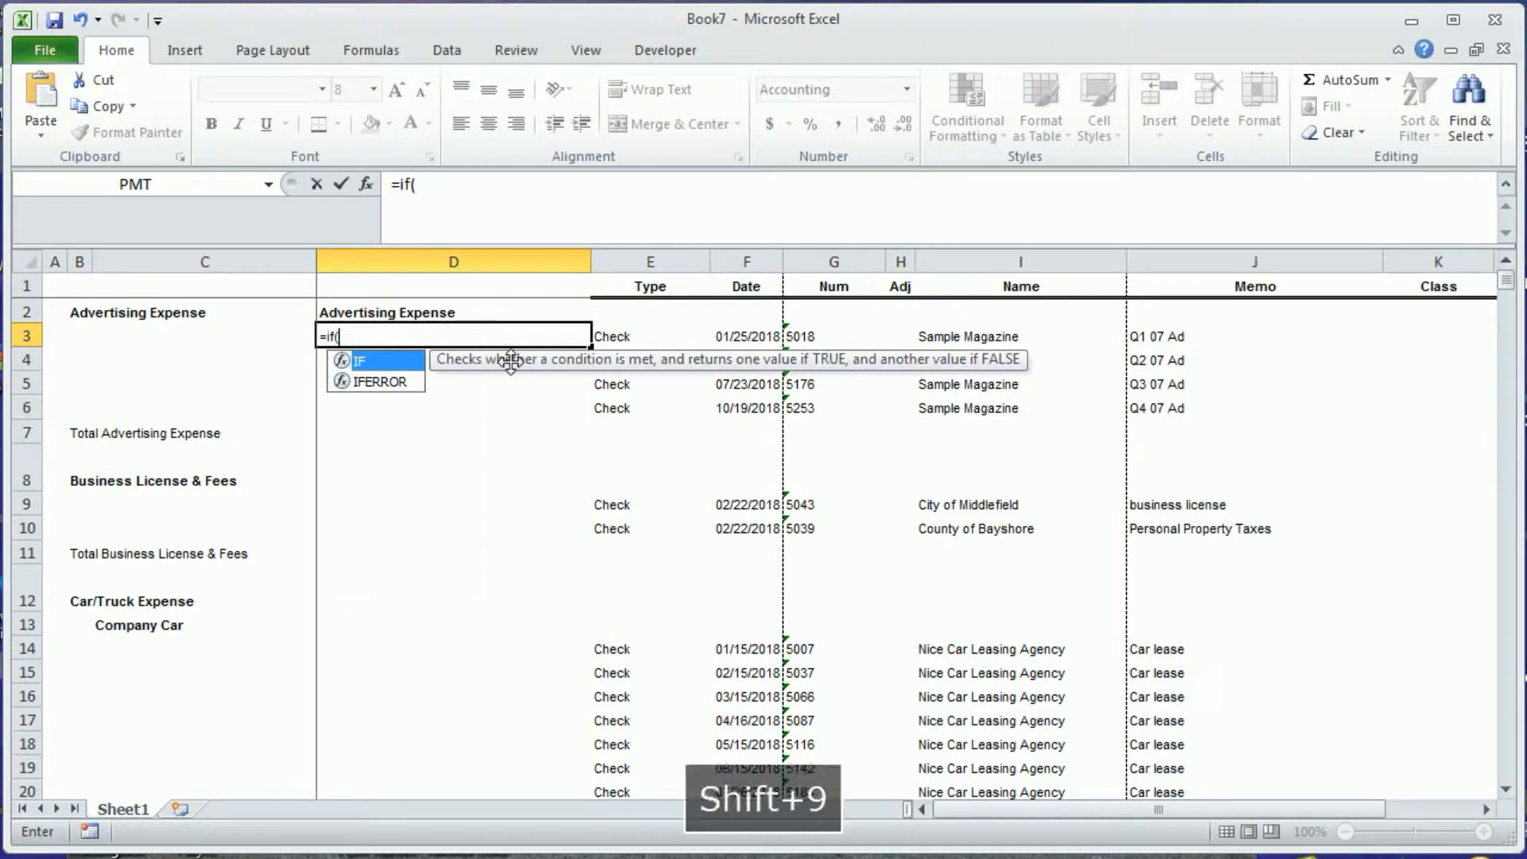
pyautogui.write('isblank(')
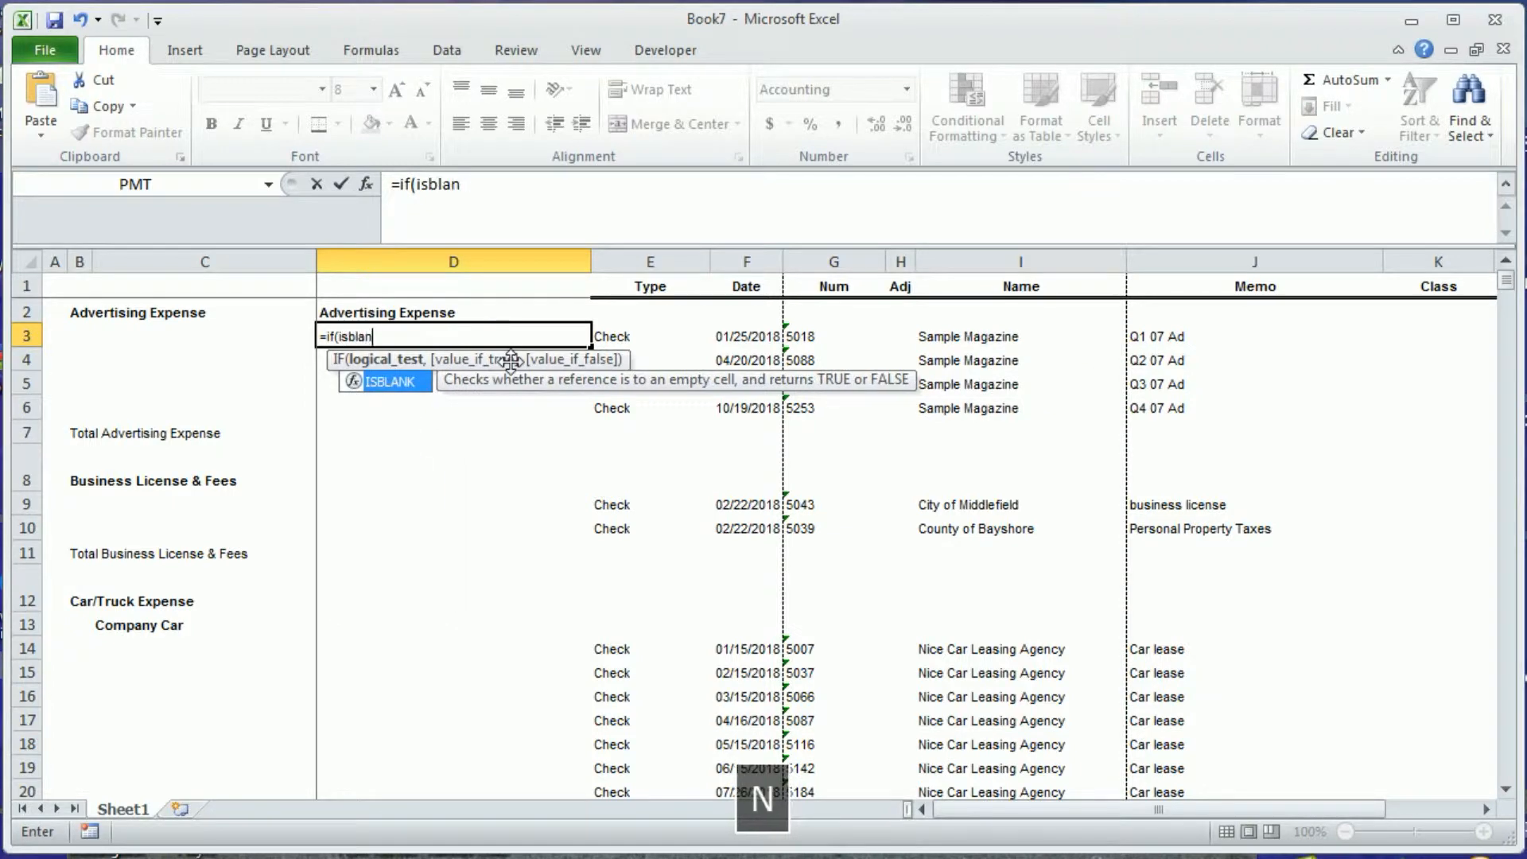
pyautogui.click(80, 340)
pyautogui.write(')')
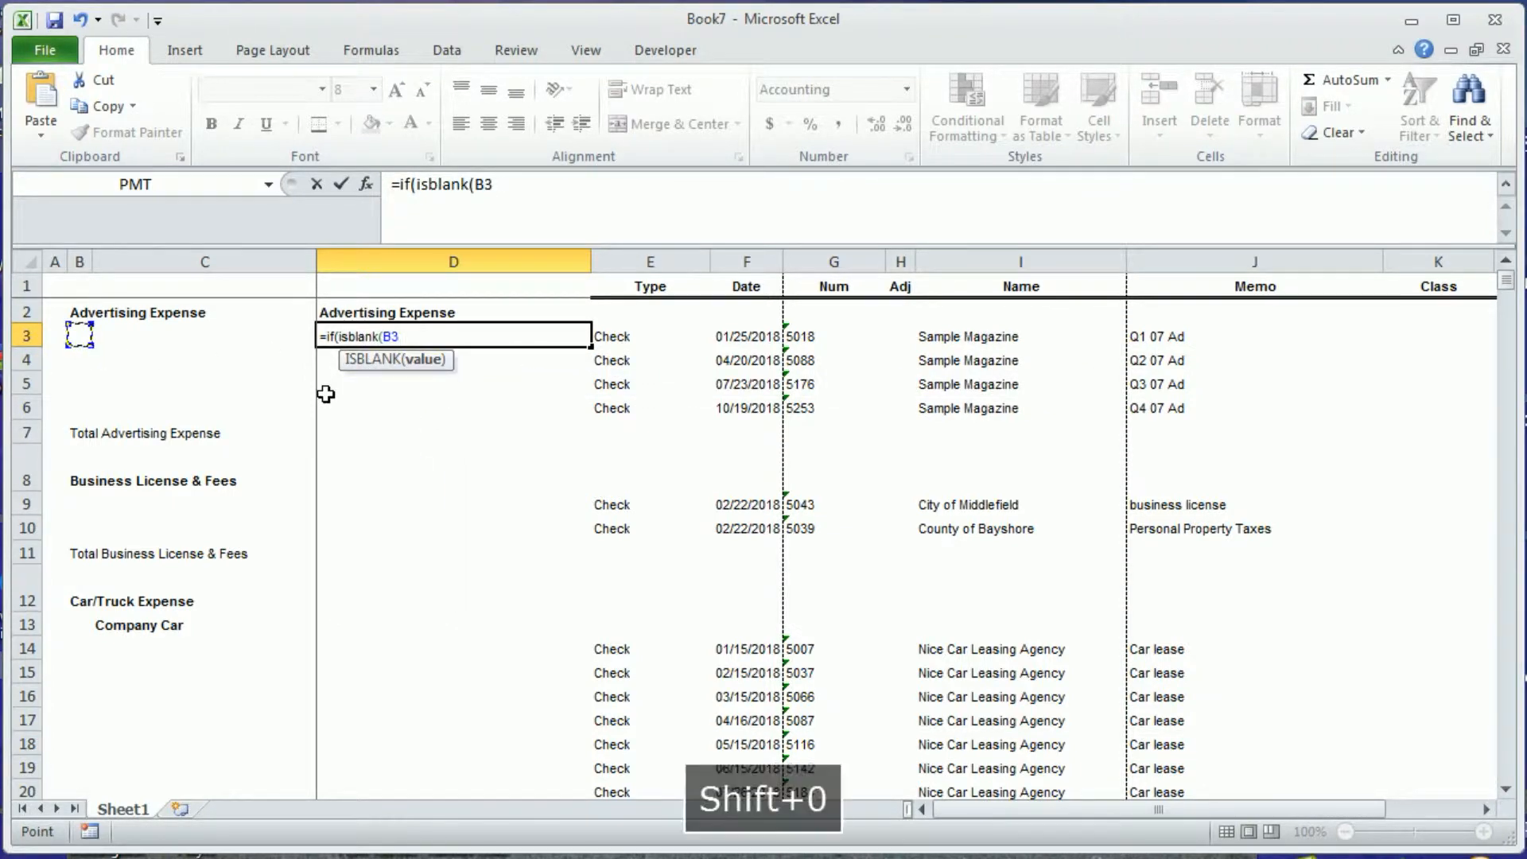
pyautogui.write(',')
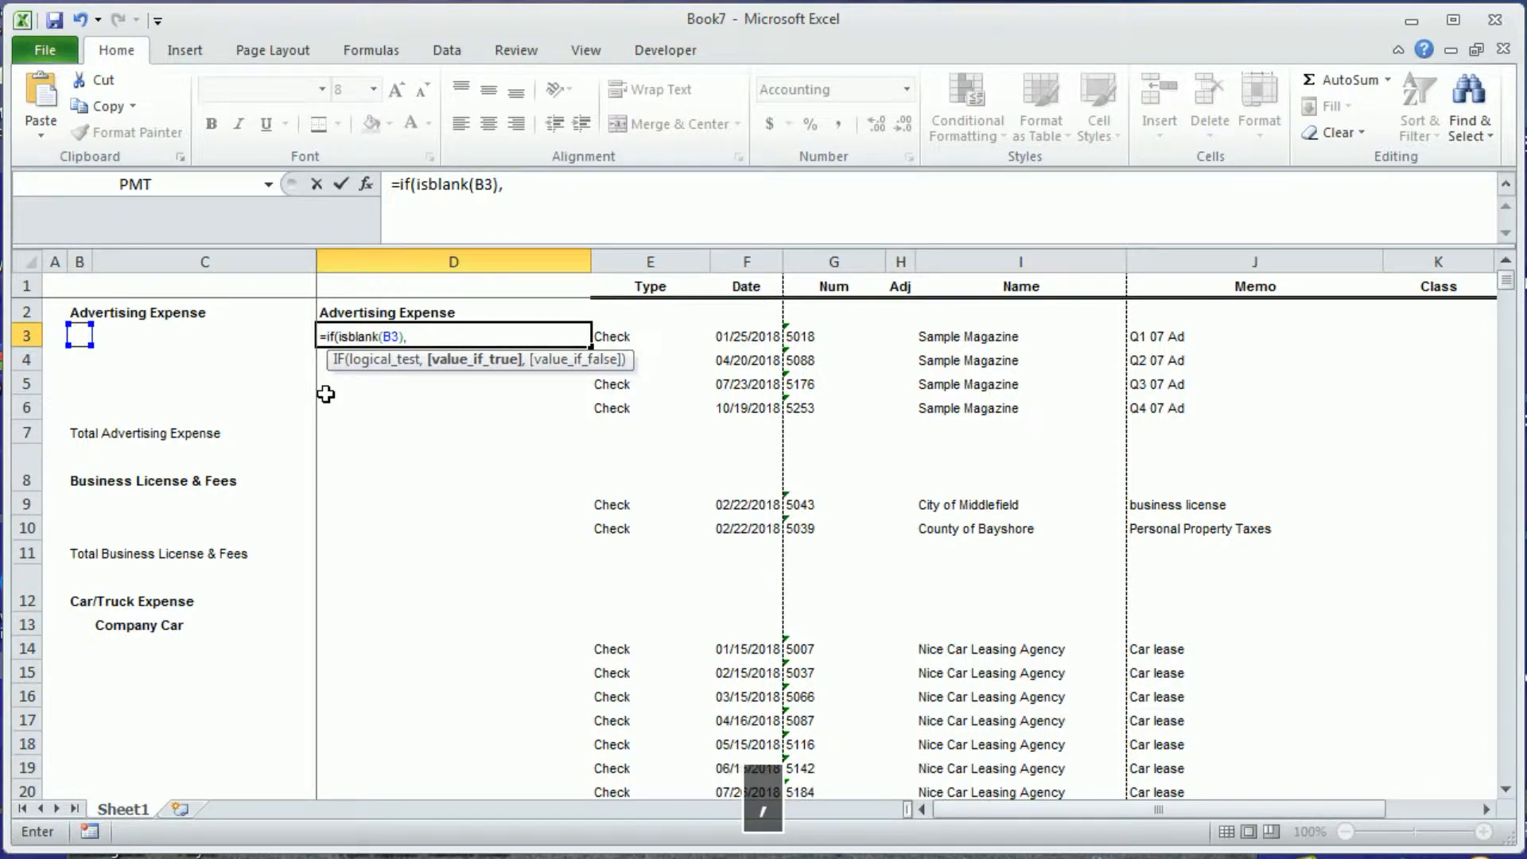
pyautogui.click(430, 315)
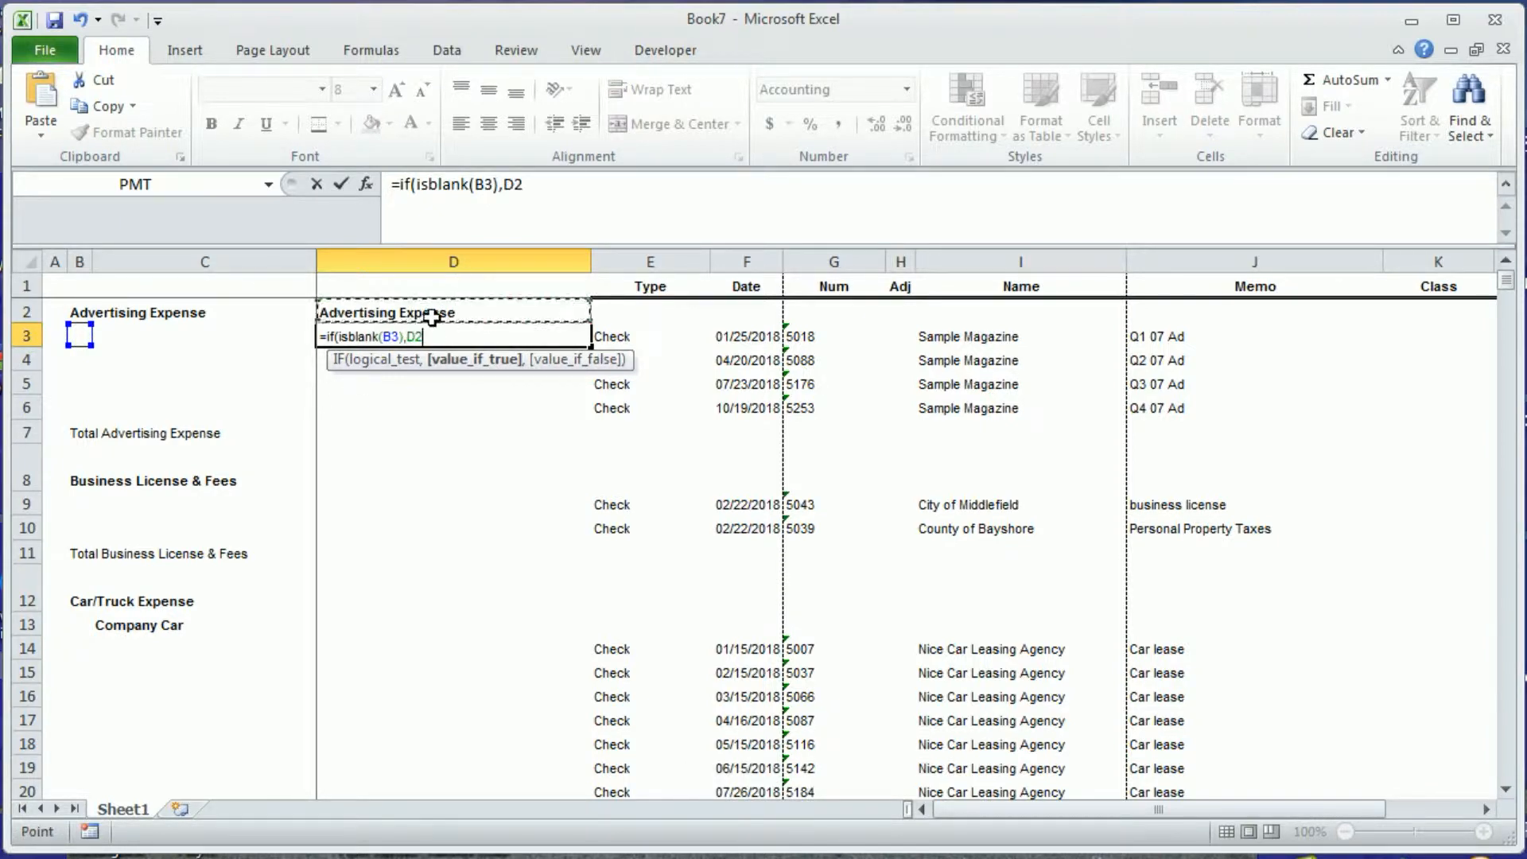
pyautogui.write(',')
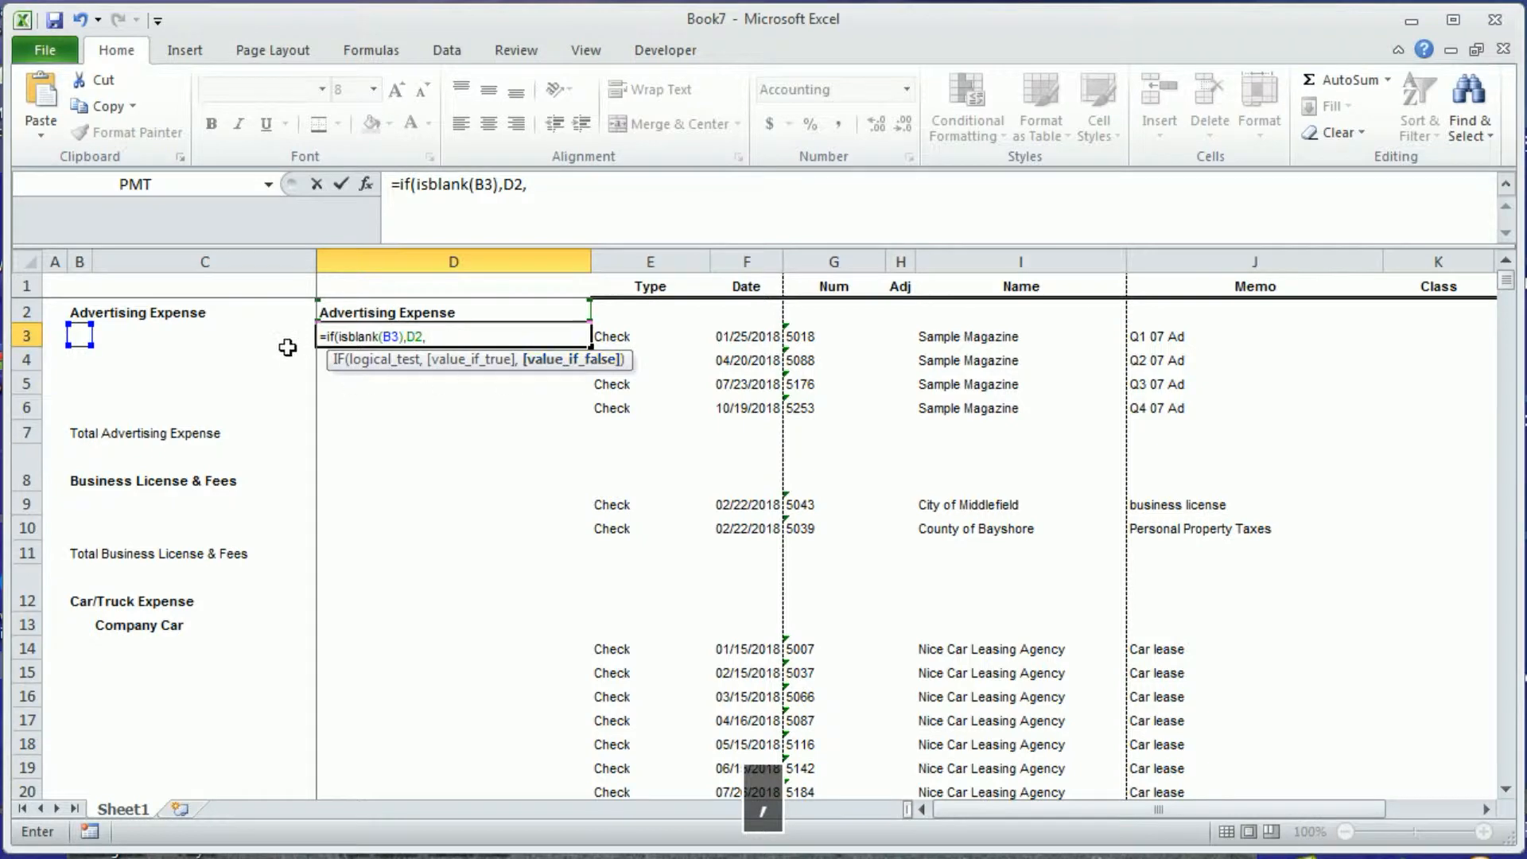
pyautogui.click(77, 335)
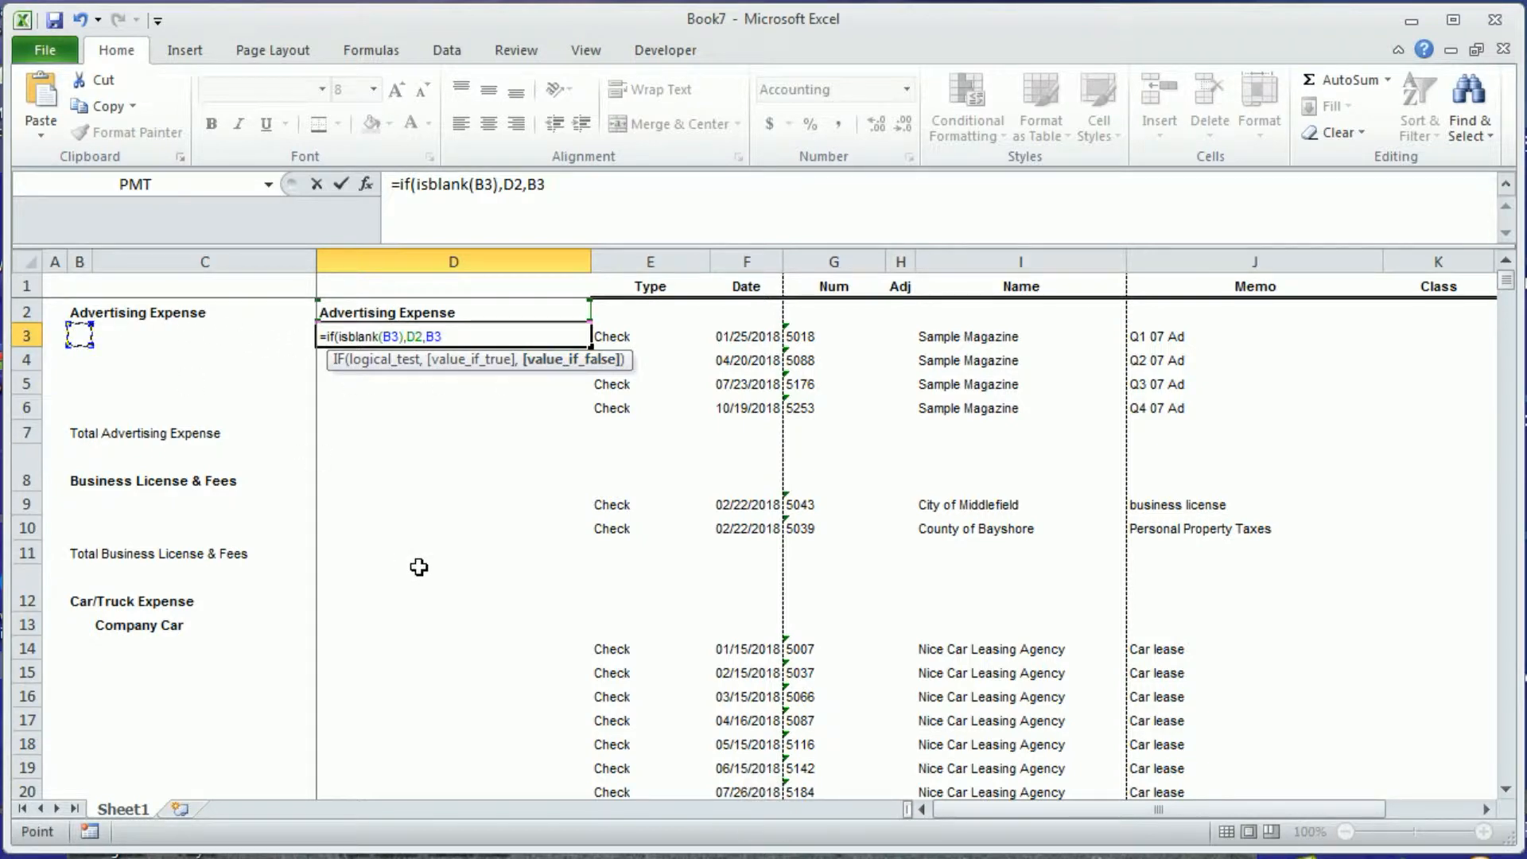
pyautogui.write(')')
pyautogui.press('Return')
pyautogui.press('Up')
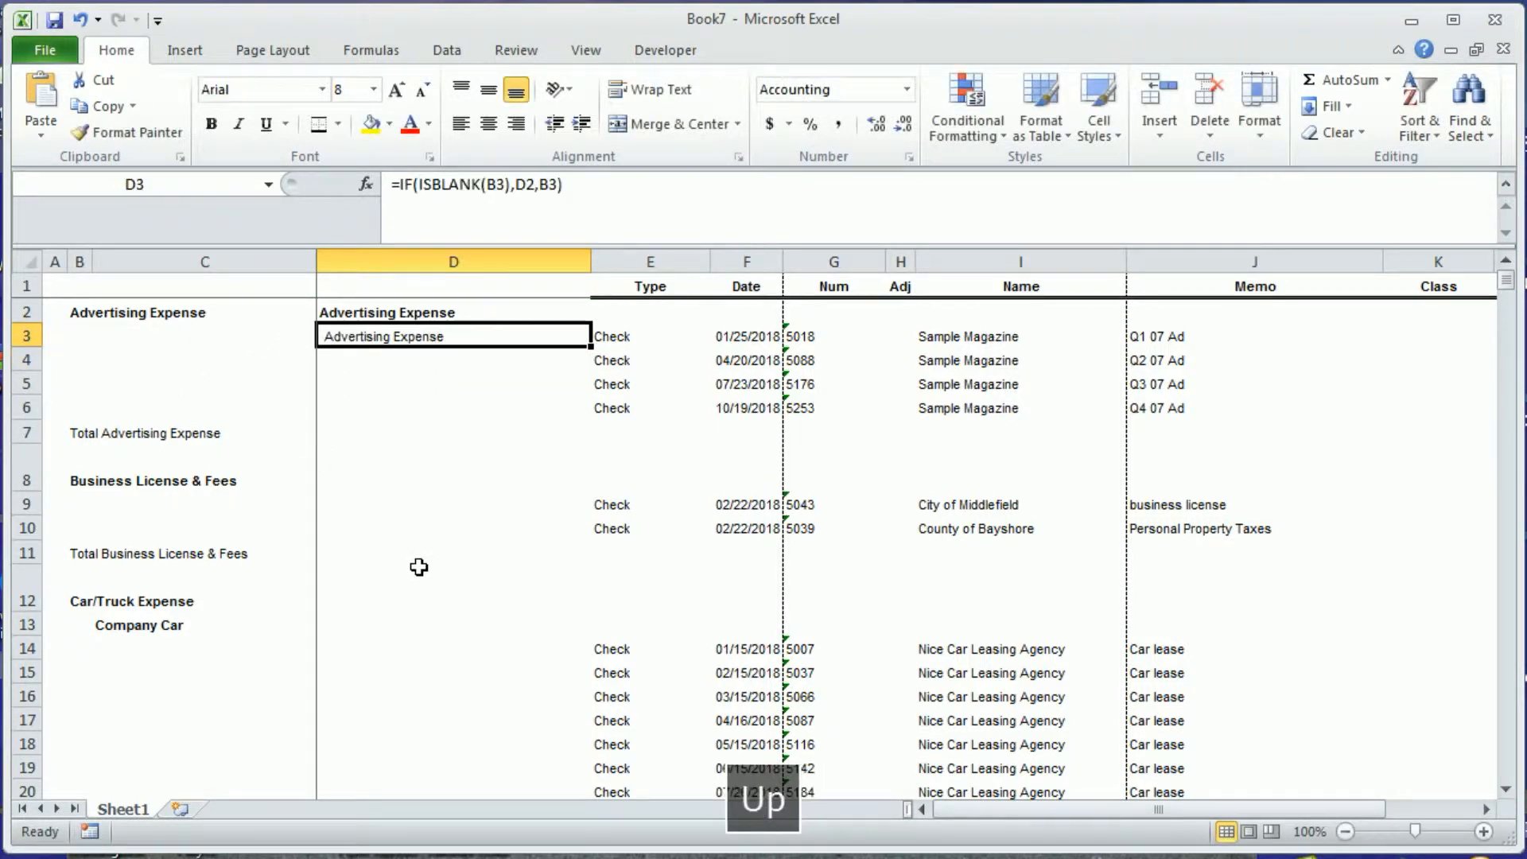
# Copy the D3 formula and paste it down column D through row 572.
pyautogui.rightClick(443, 334)
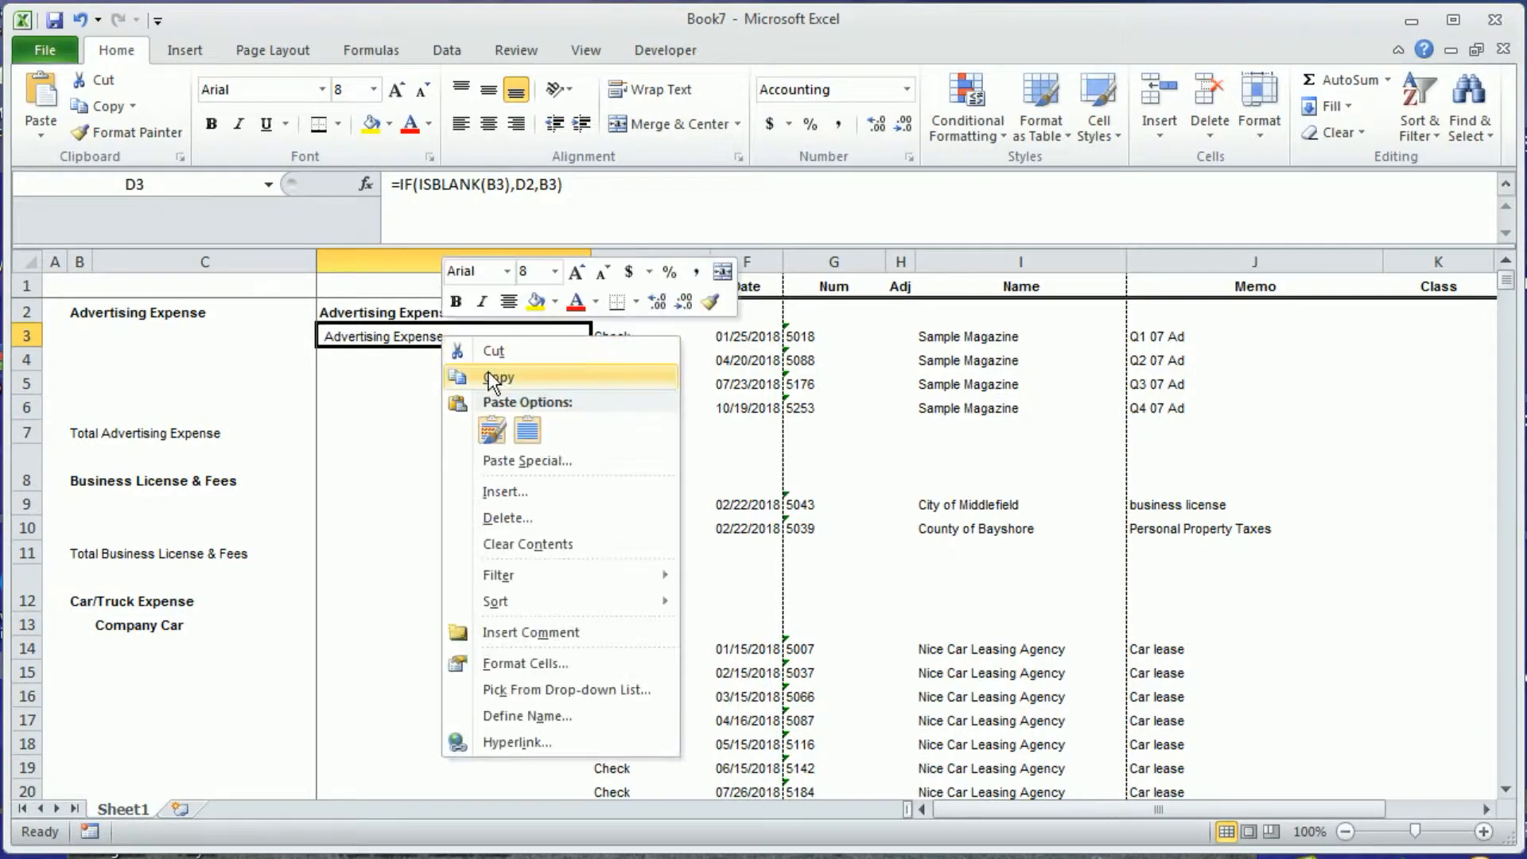
pyautogui.click(498, 377)
pyautogui.moveTo(1505, 280); pyautogui.dragTo(1519, 795)
pyautogui.keyDown('shift'); pyautogui.click(413, 768); pyautogui.keyUp('shift')
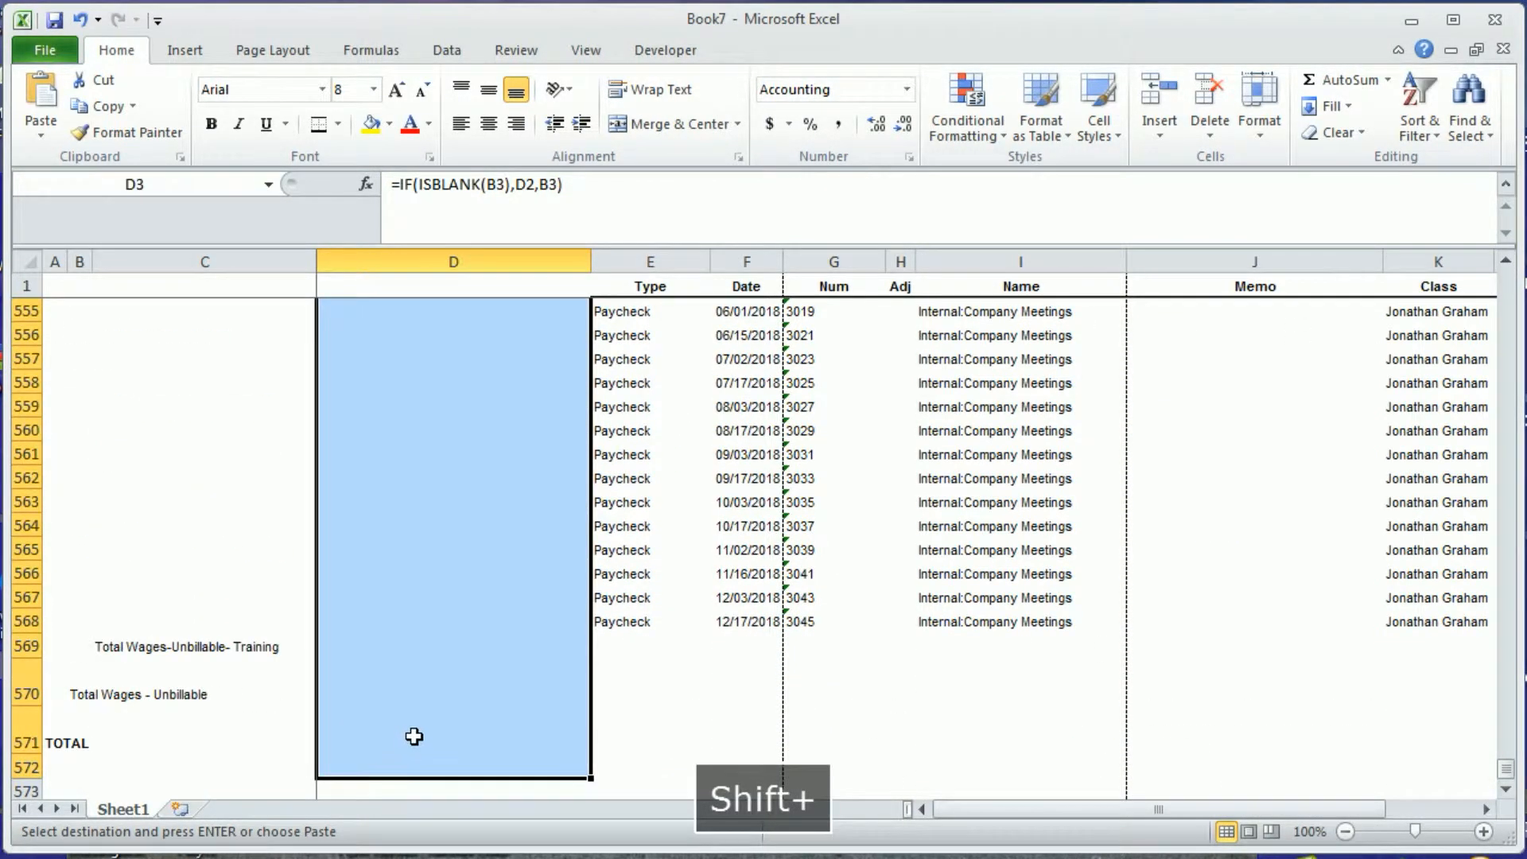
pyautogui.rightClick(412, 736)
pyautogui.click(467, 411)
pyautogui.click(443, 479)
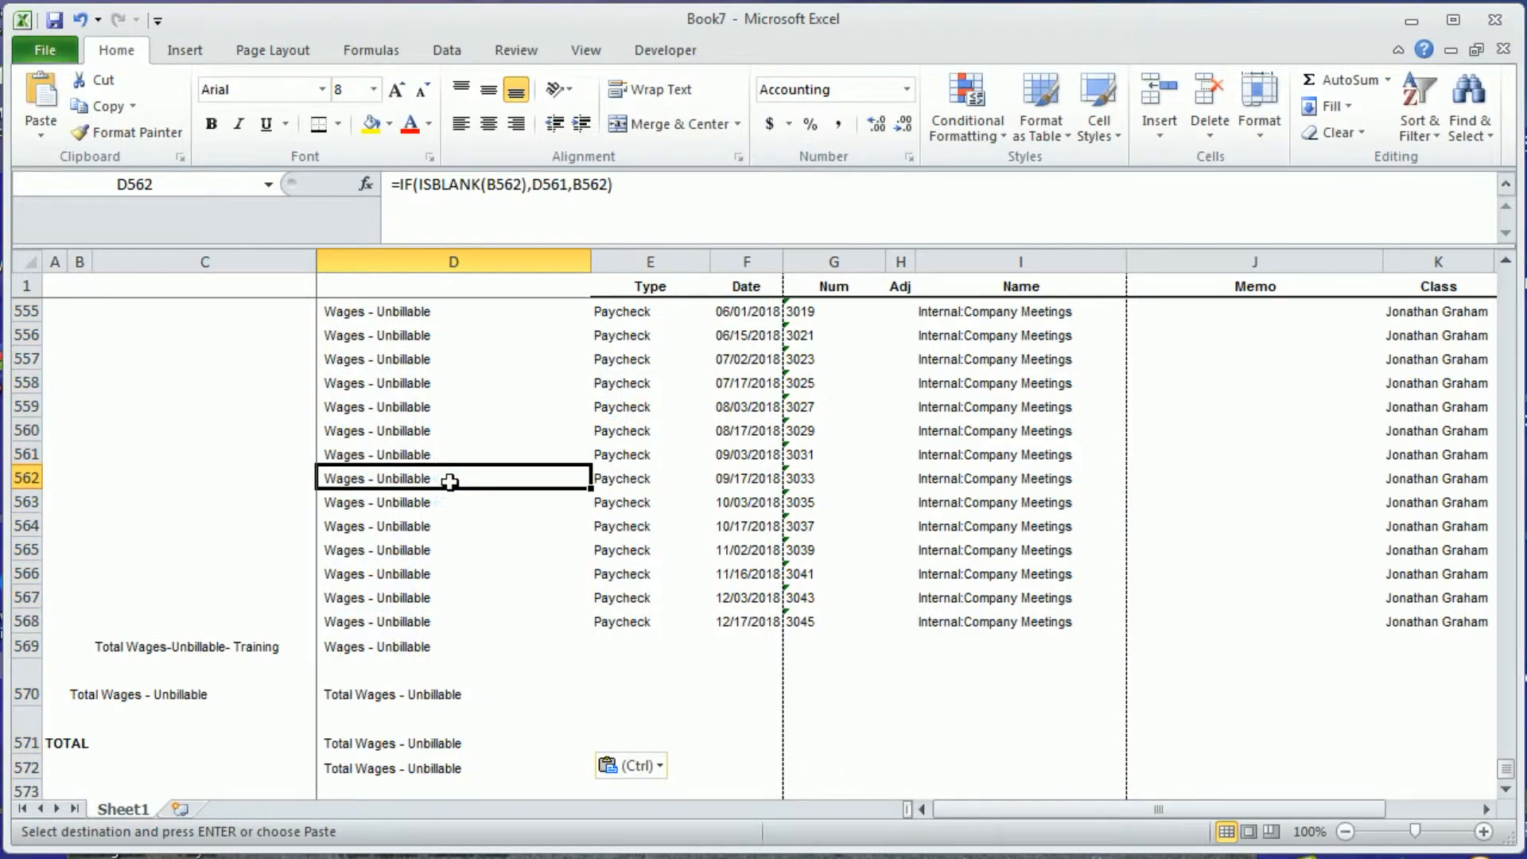
# Copy the whole column D and paste it back in place as values to replace its formulas.
pyautogui.scroll(5, 793, 526)
pyautogui.moveTo(1507, 759); pyautogui.dragTo(1500, 262)
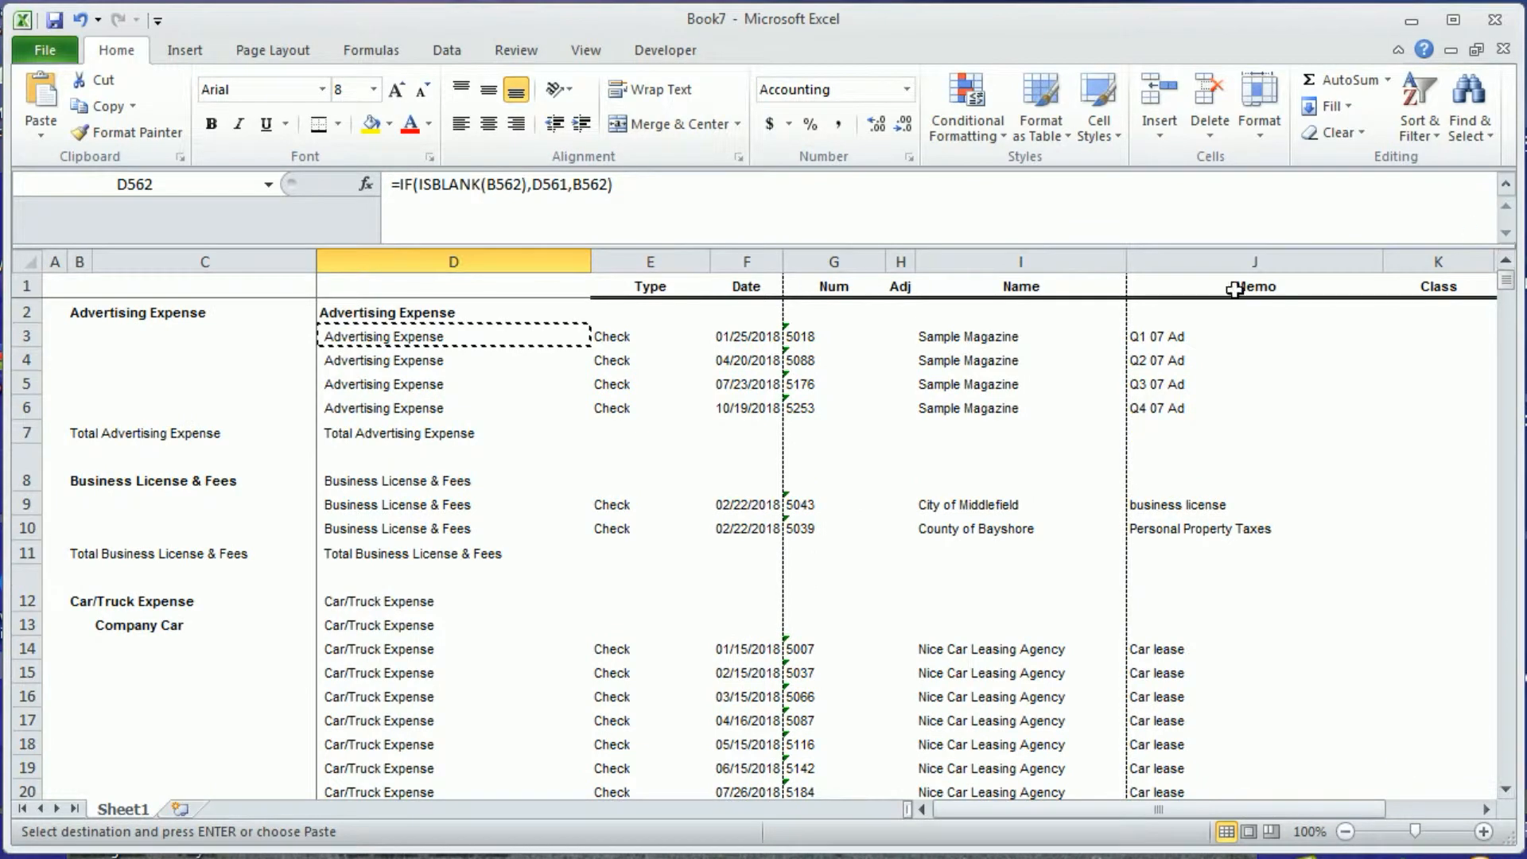
pyautogui.click(477, 429)
pyautogui.rightClick(426, 262)
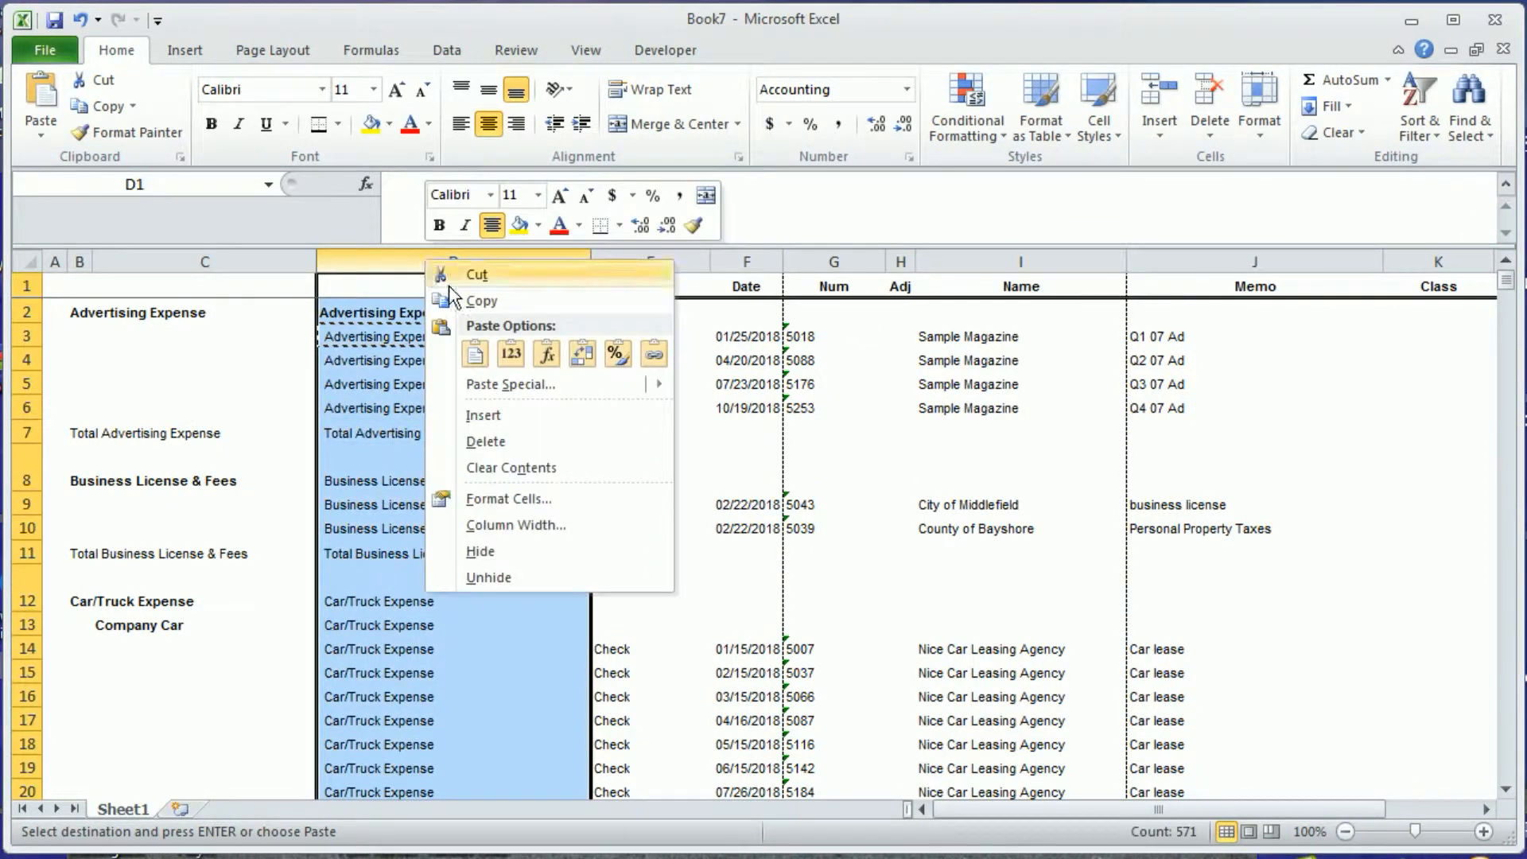
pyautogui.click(481, 304)
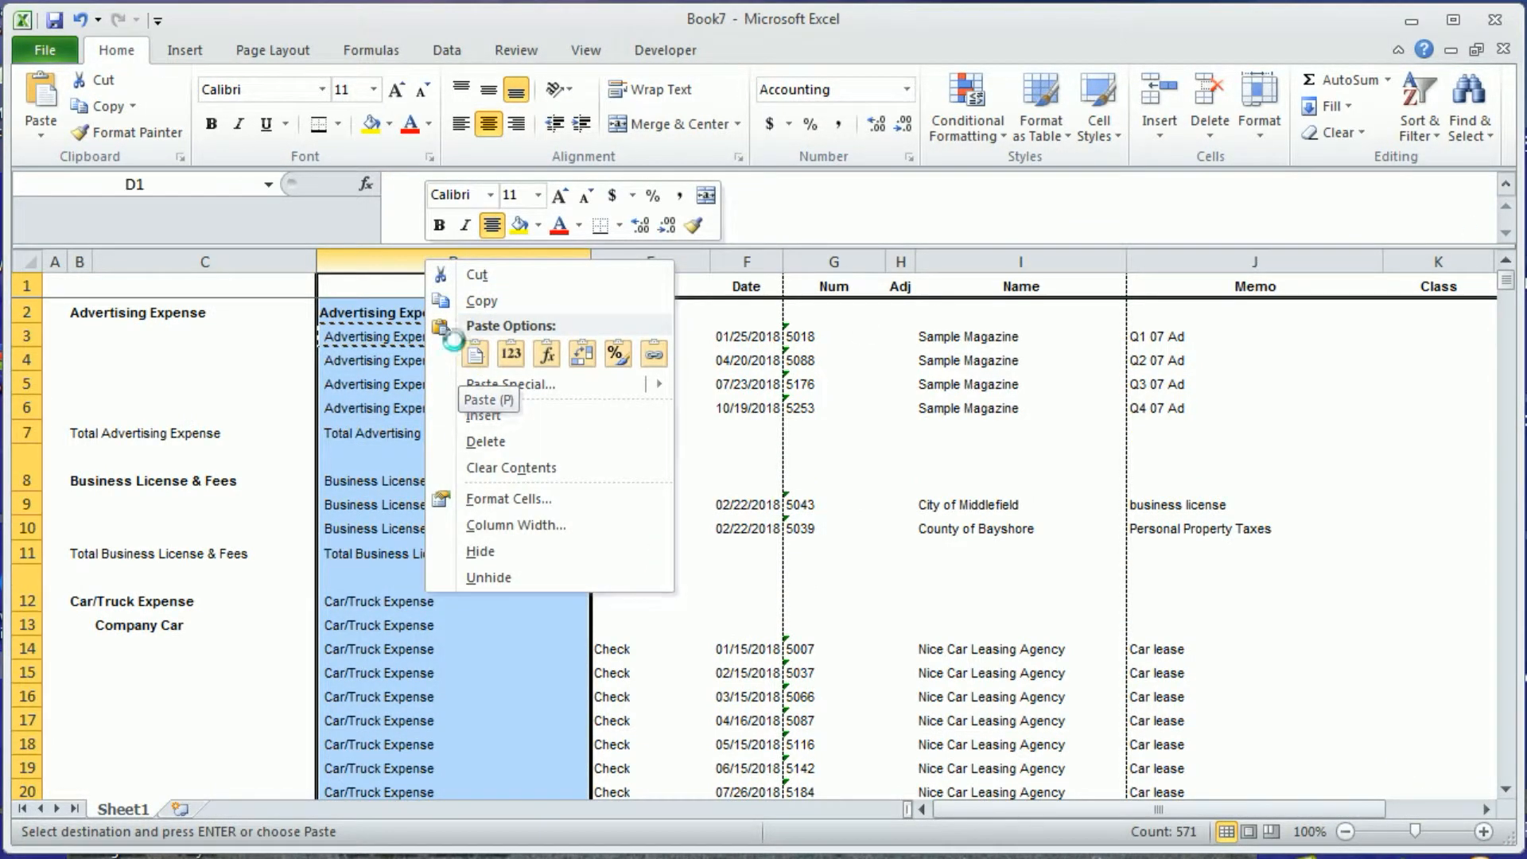
pyautogui.rightClick(382, 354)
pyautogui.click(467, 452)
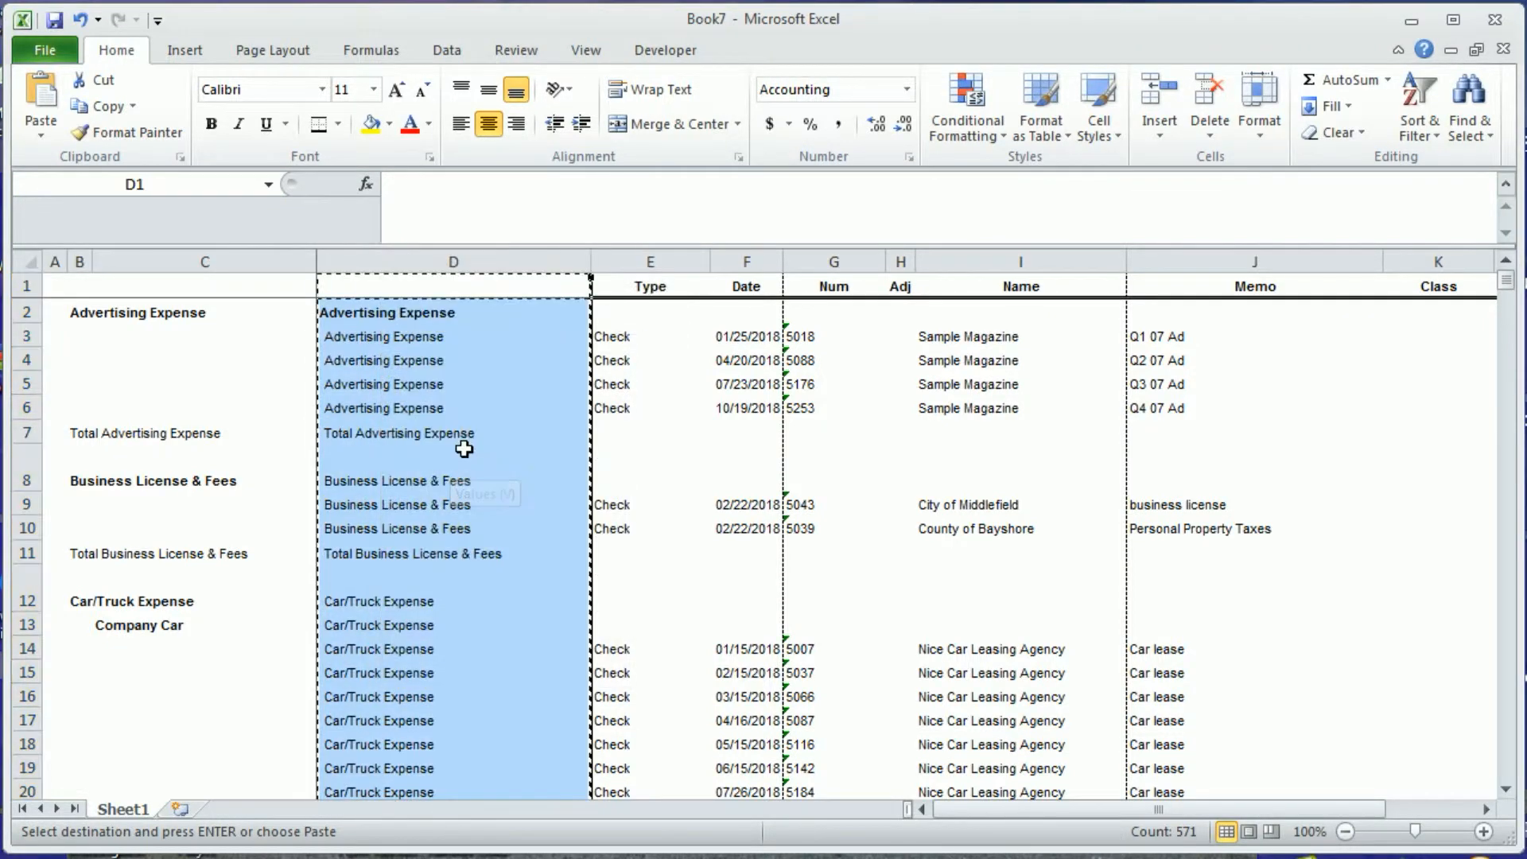
pyautogui.click(326, 434)
# Delete columns A through C, which hold the original account headings and totals.
pyautogui.click(230, 359)
pyautogui.moveTo(236, 253); pyautogui.dragTo(52, 260)
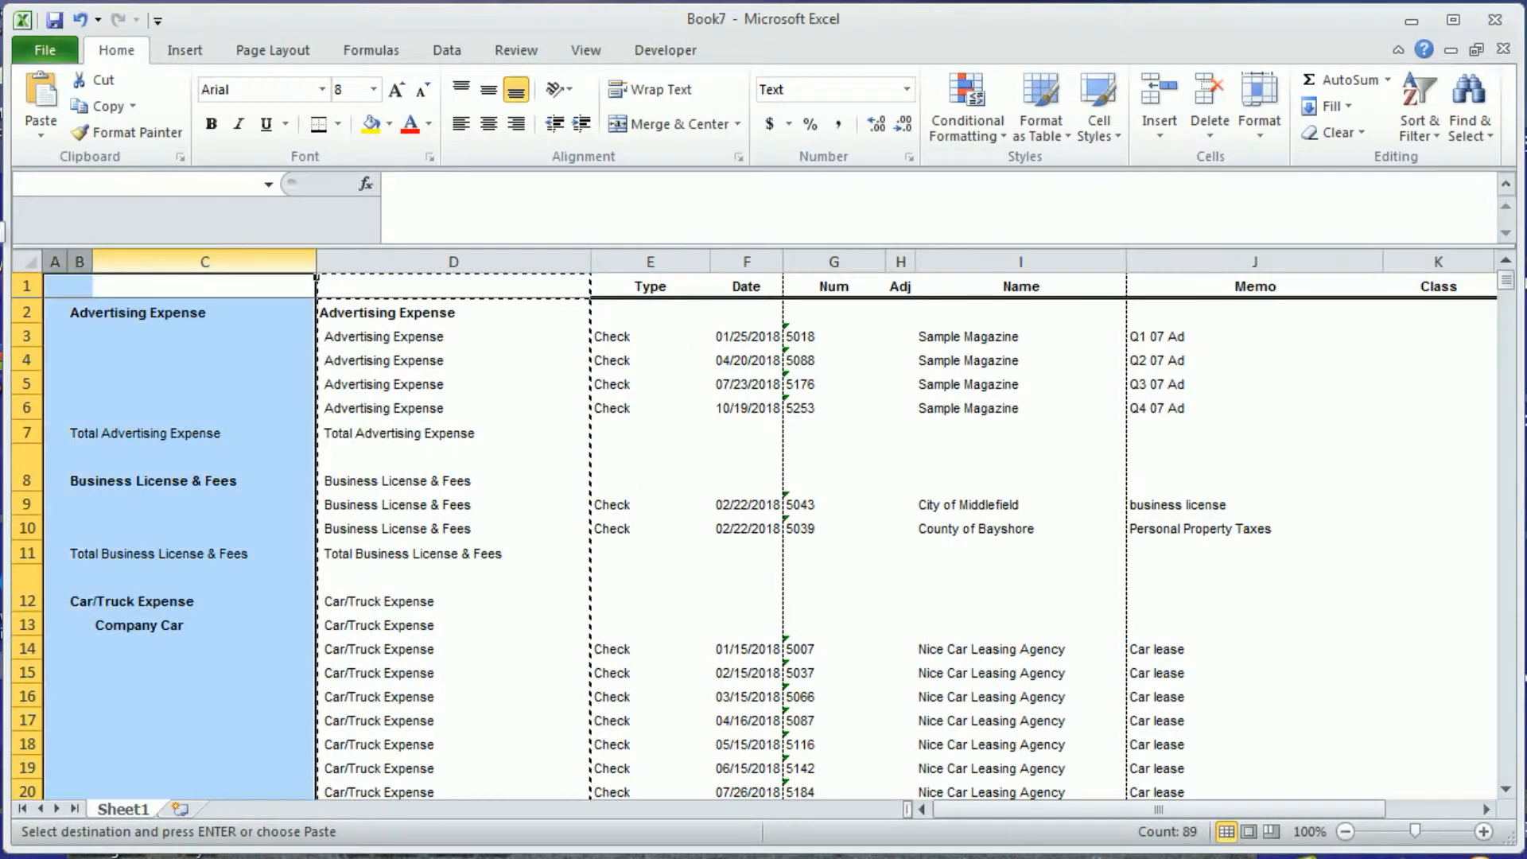
pyautogui.rightClick(76, 358)
pyautogui.click(151, 544)
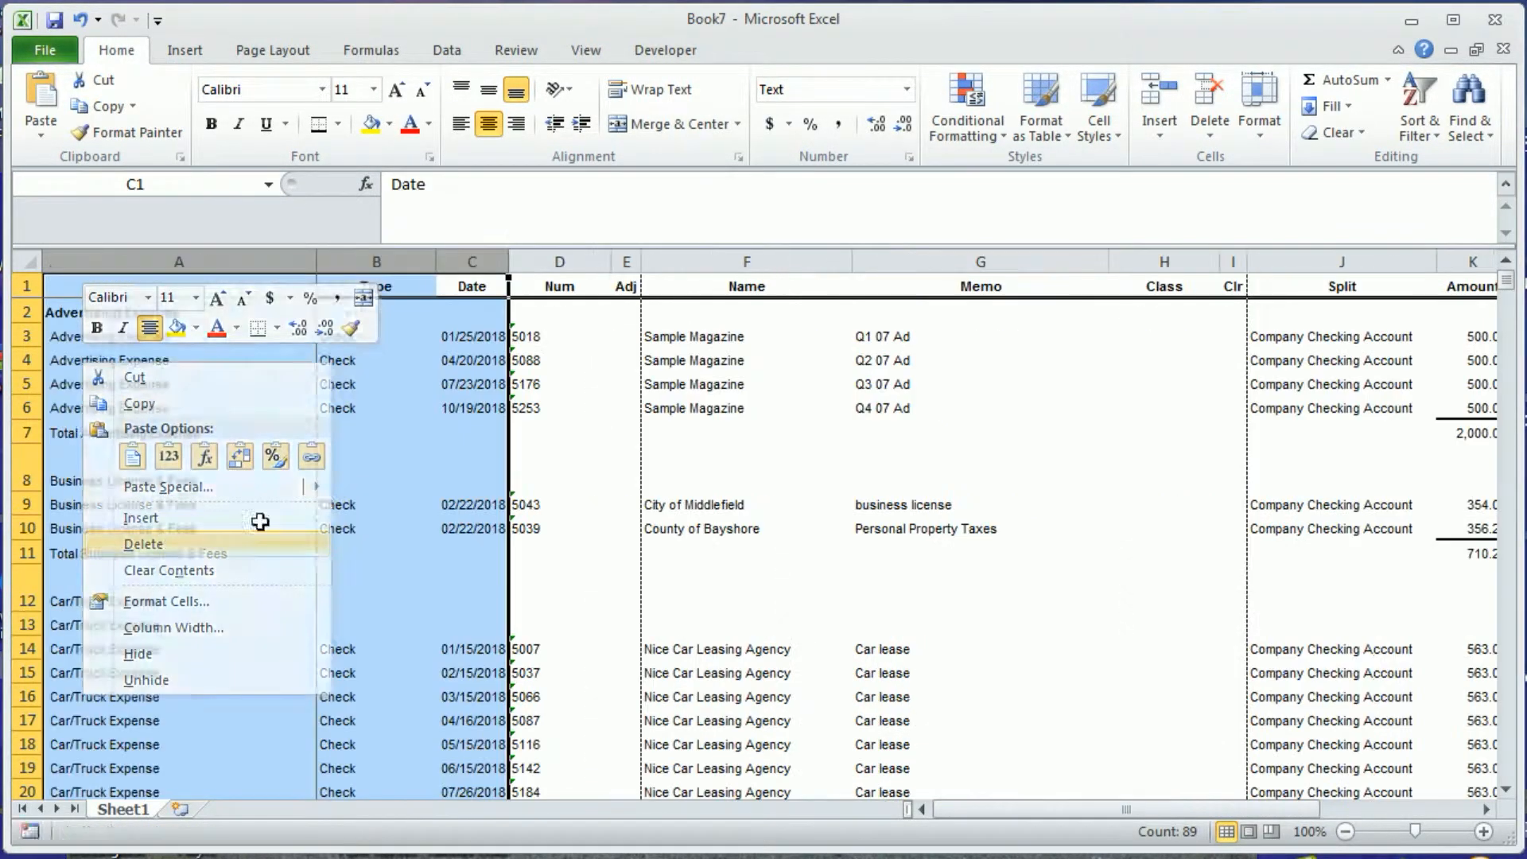
pyautogui.click(303, 498)
# Enter the header Expense in cell A1 above the account names.
pyautogui.click(175, 292)
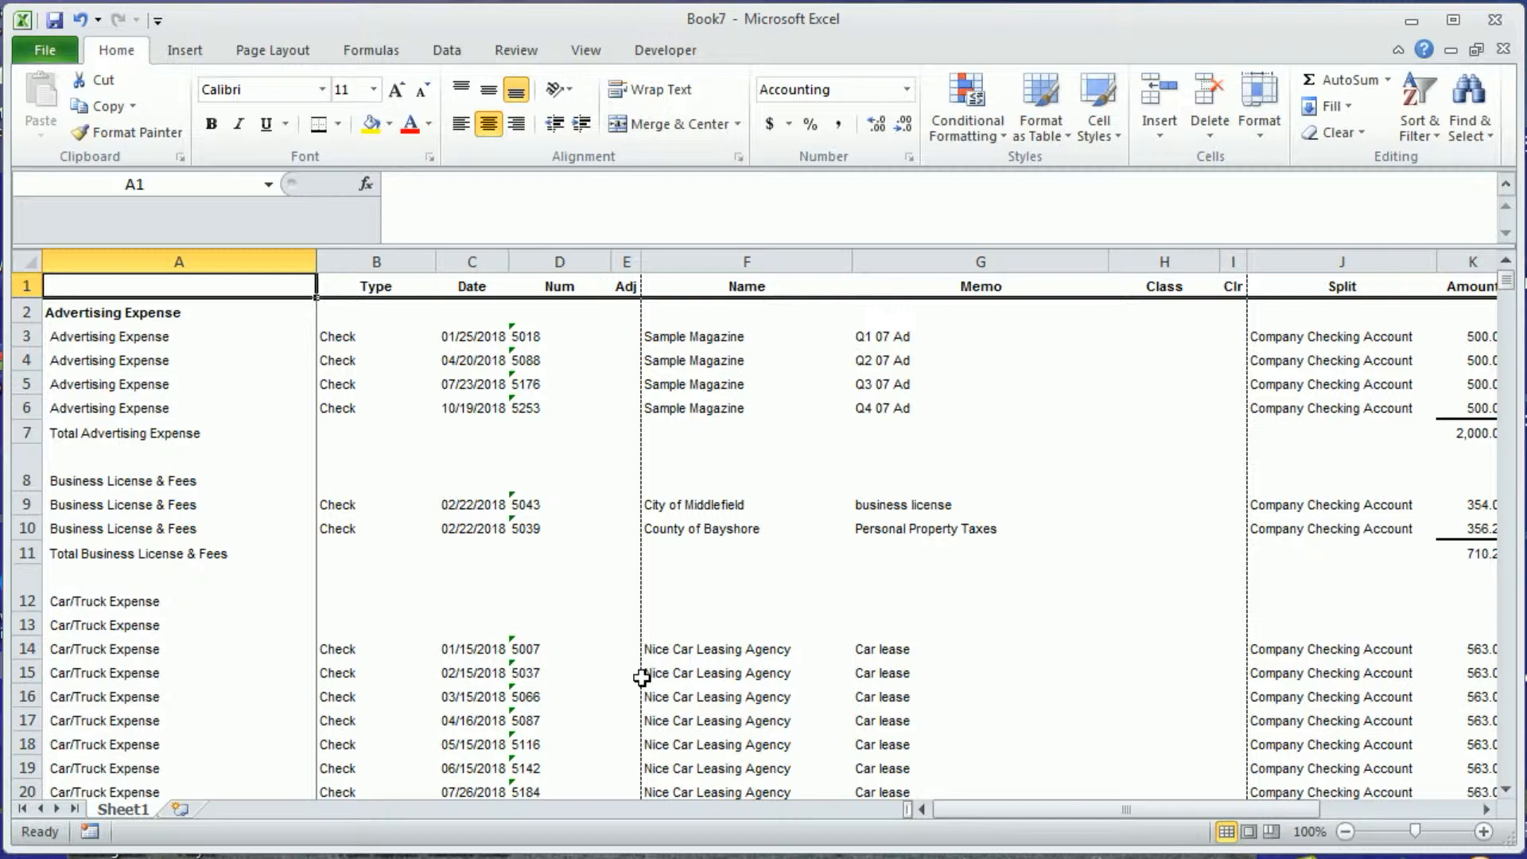
pyautogui.write('Expense')
pyautogui.press('Return')
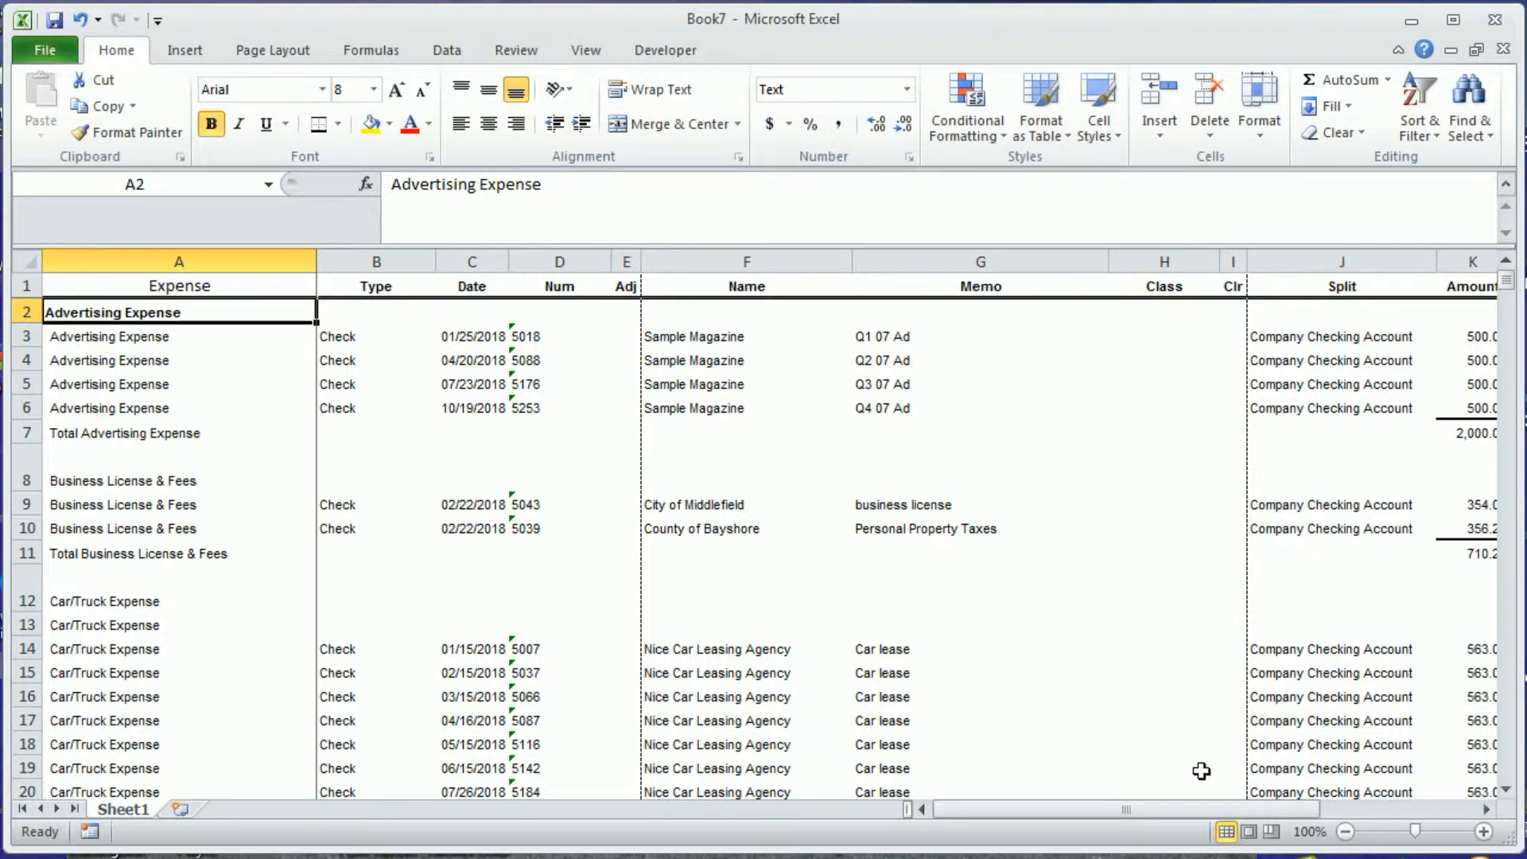
# Create a PivotTable on a new worksheet from the transaction data in Sheet1!$A$1:$L$572.
pyautogui.moveTo(1173, 811); pyautogui.dragTo(1109, 811)
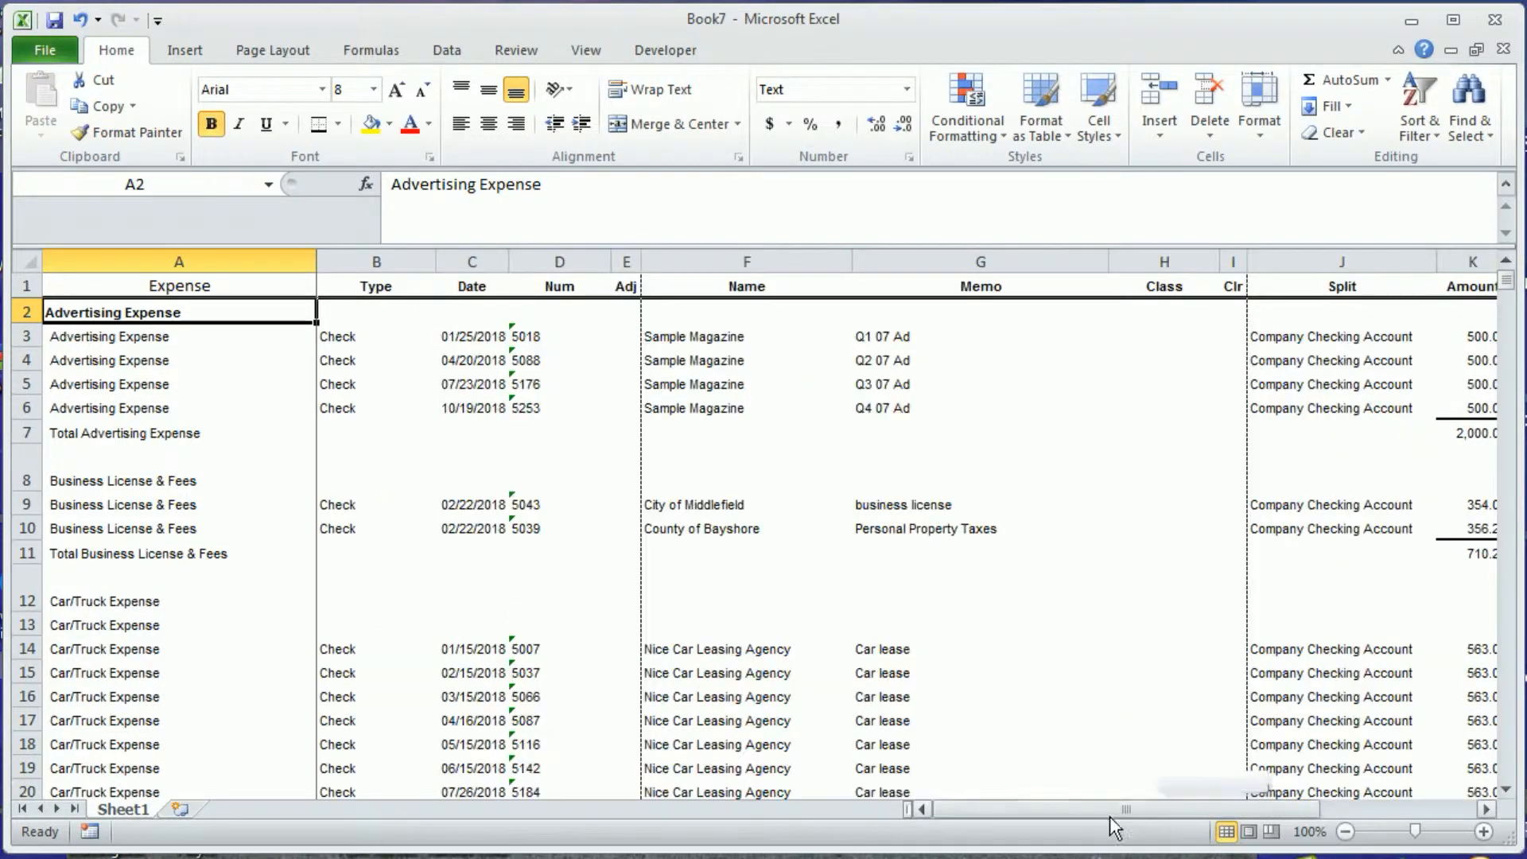
pyautogui.click(189, 384)
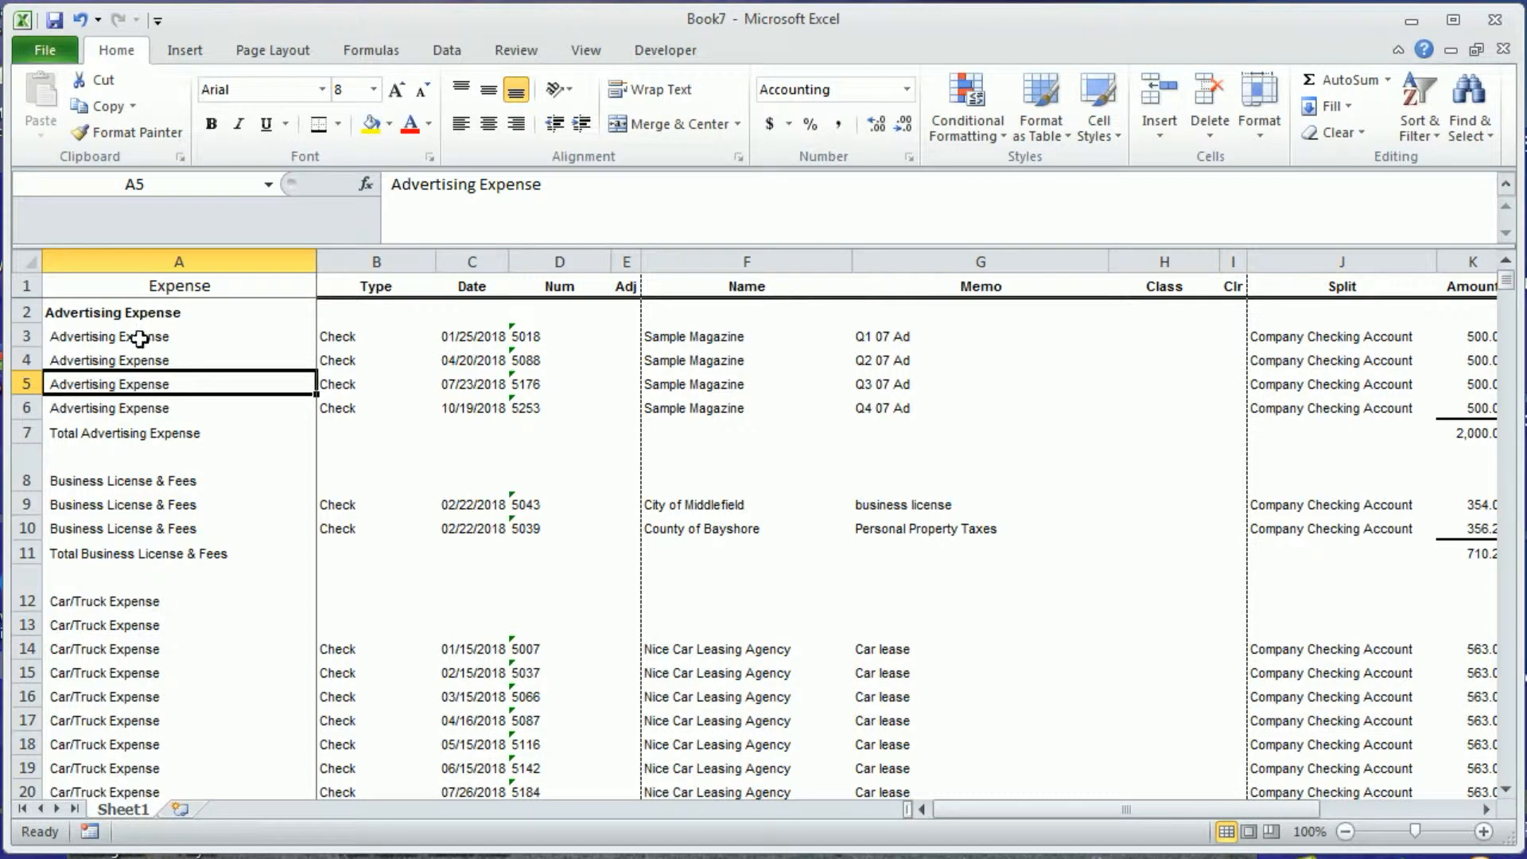
pyautogui.click(162, 359)
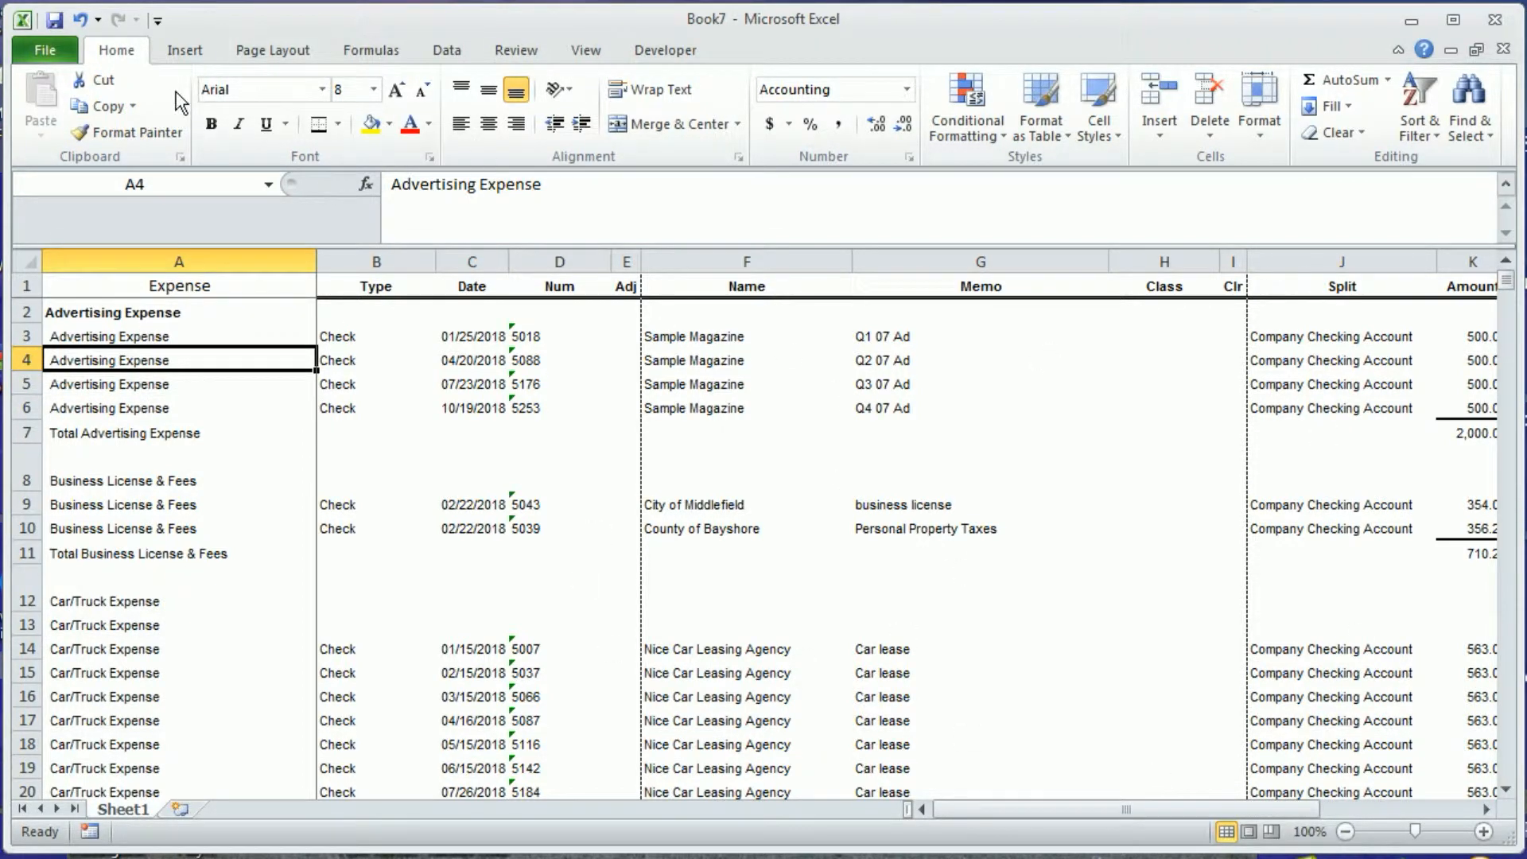
pyautogui.click(182, 52)
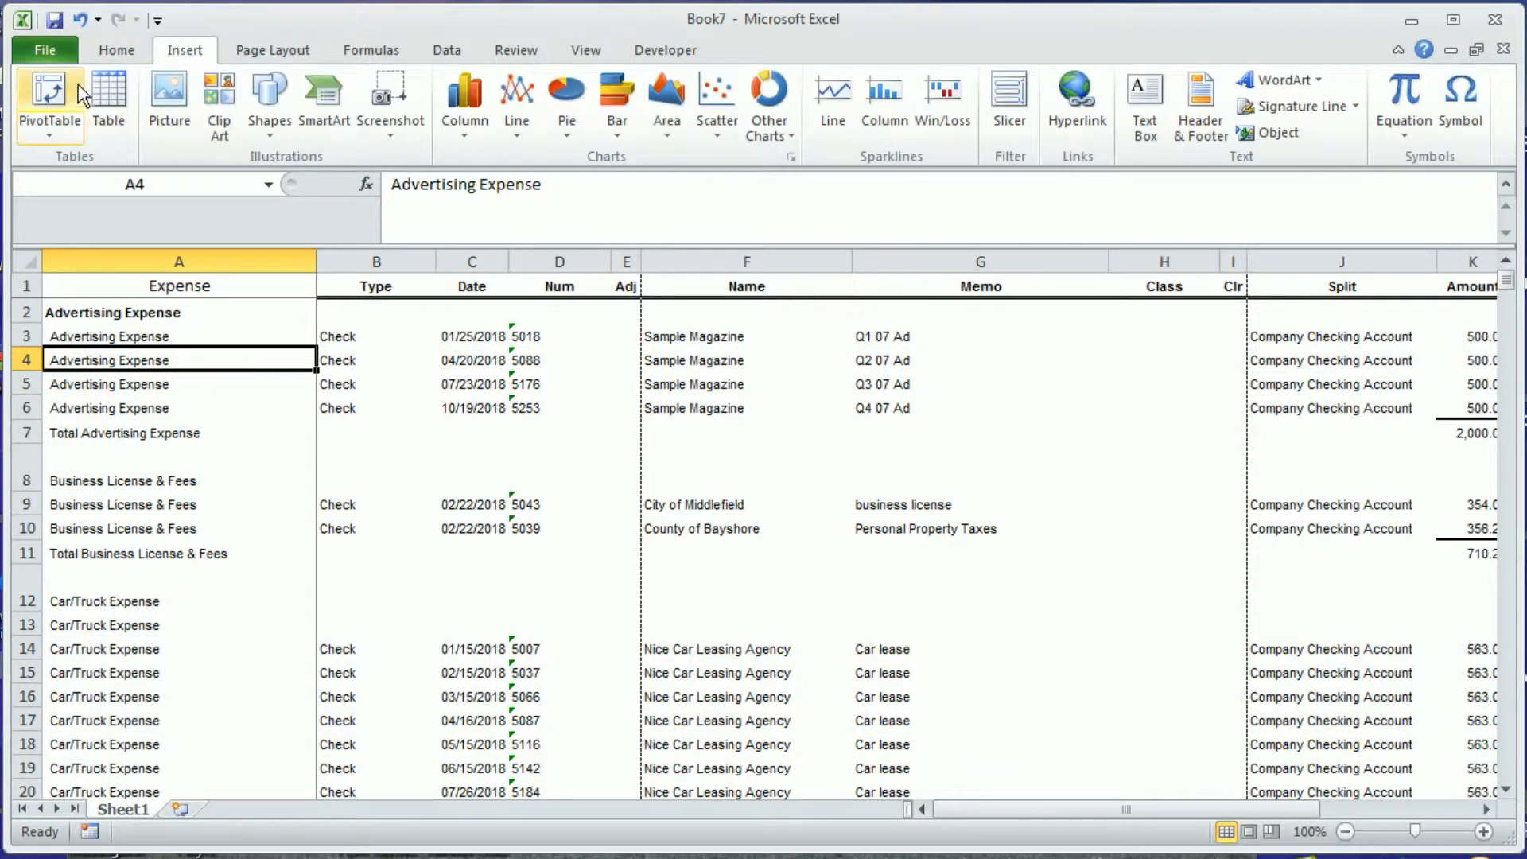
pyautogui.click(47, 94)
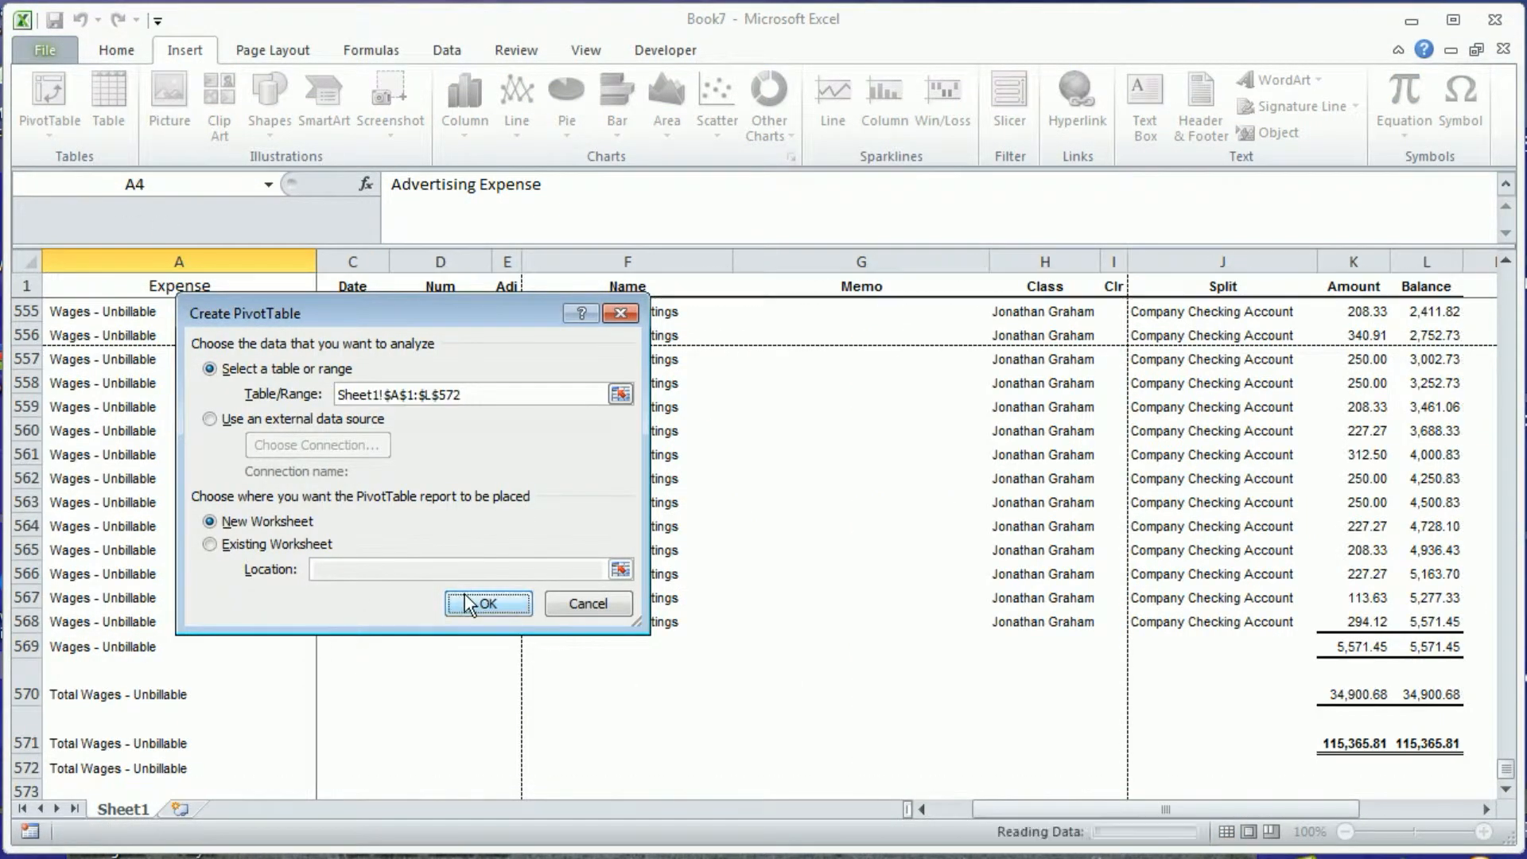
pyautogui.click(464, 595)
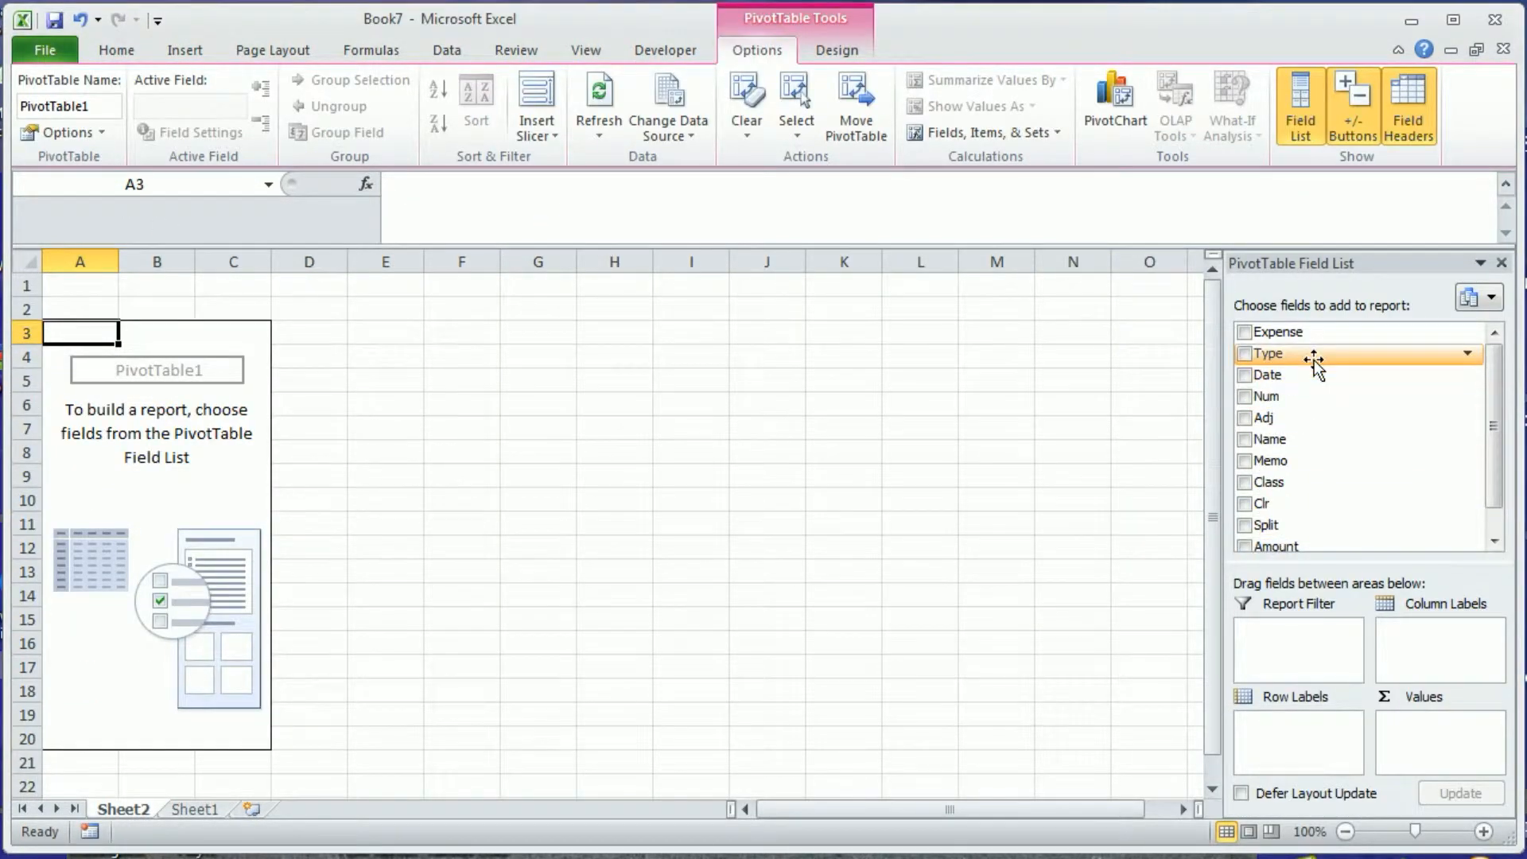
# Add Expense and then Name as PivotTable row labels, and add Amount as the values field.
pyautogui.moveTo(1280, 331); pyautogui.dragTo(1311, 747)
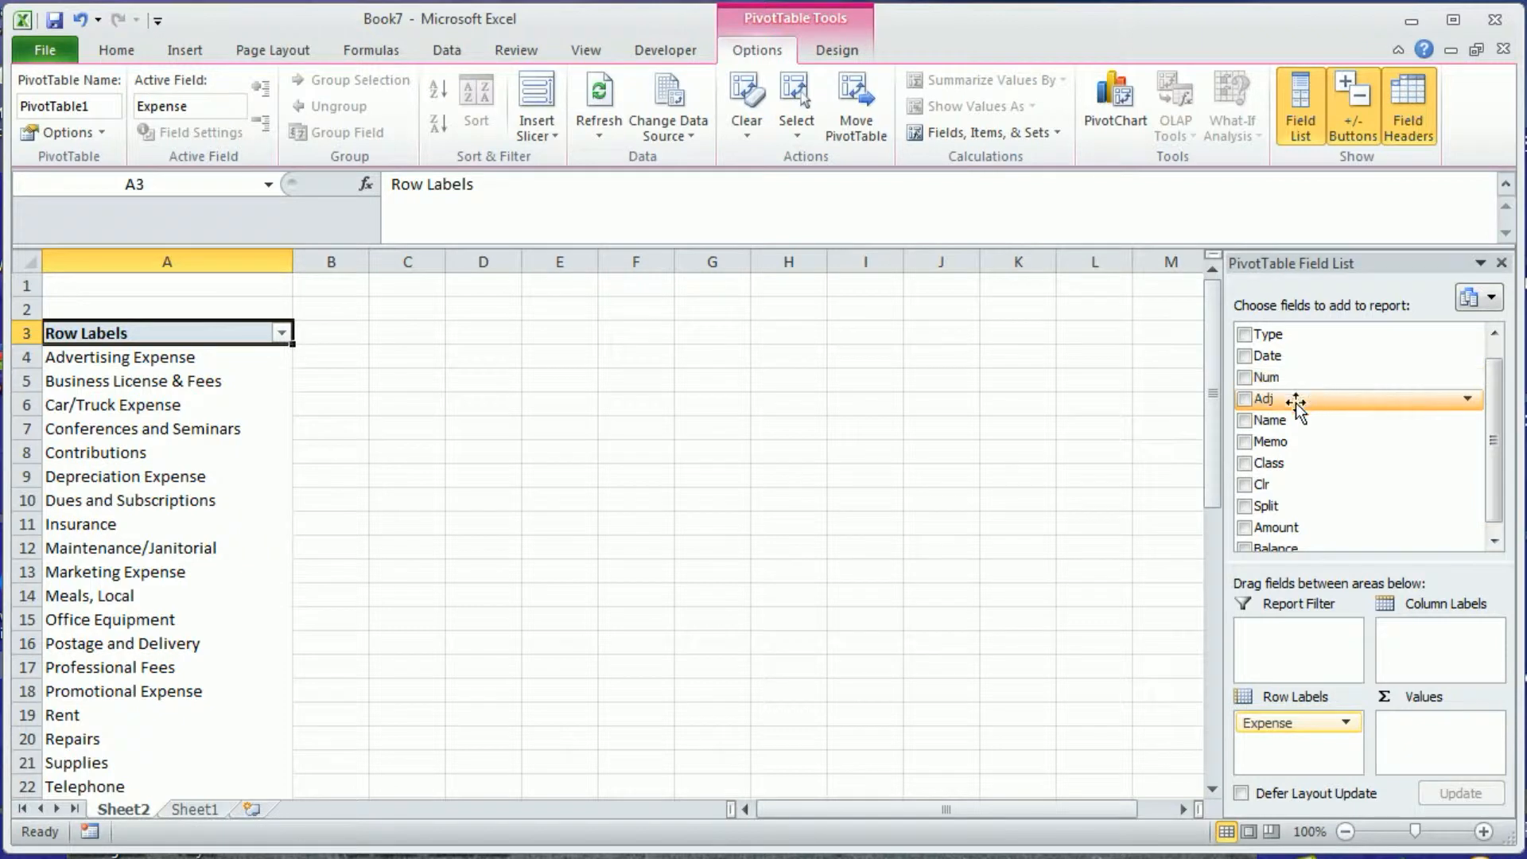
pyautogui.moveTo(1363, 419); pyautogui.dragTo(1289, 736)
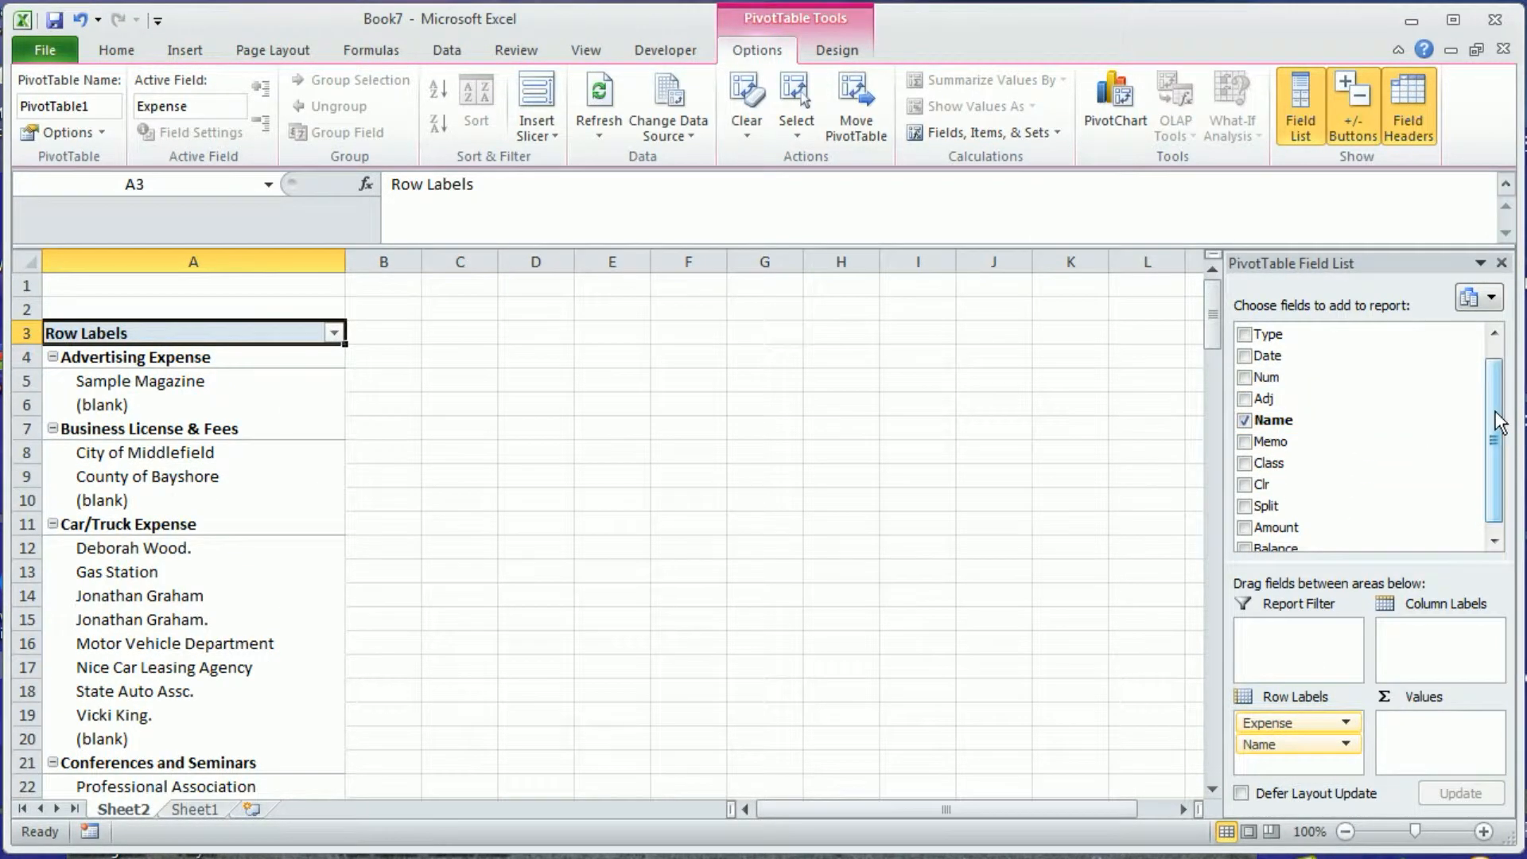
pyautogui.moveTo(1492, 422); pyautogui.dragTo(1492, 478)
pyautogui.moveTo(1431, 517); pyautogui.dragTo(1448, 724)
# Summarize the Amount values by Sum and set the custom name to "Amount " with a trailing space.
pyautogui.click(1494, 723)
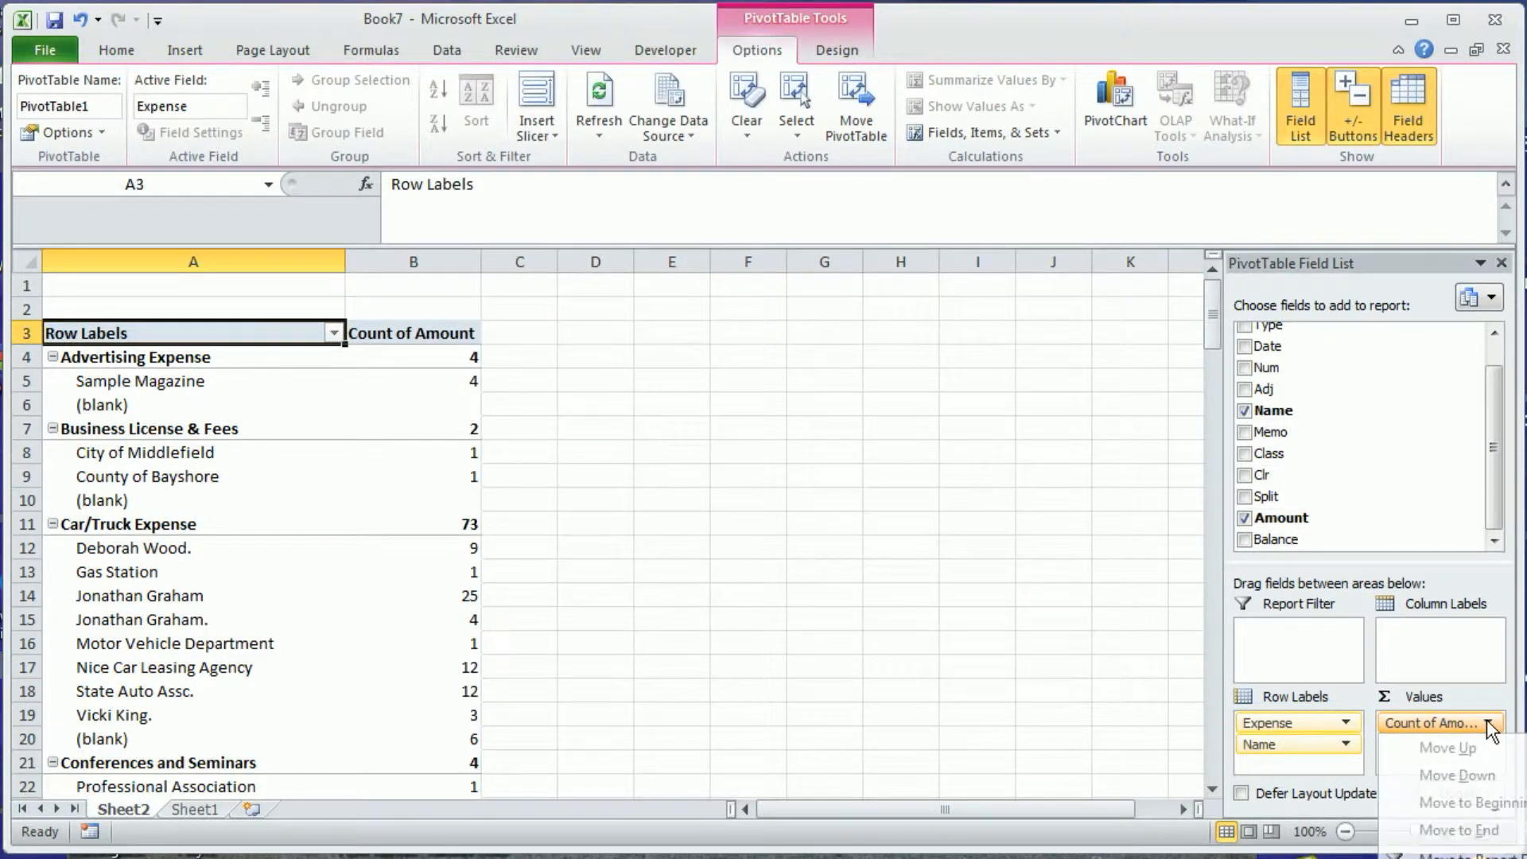
pyautogui.click(1460, 858)
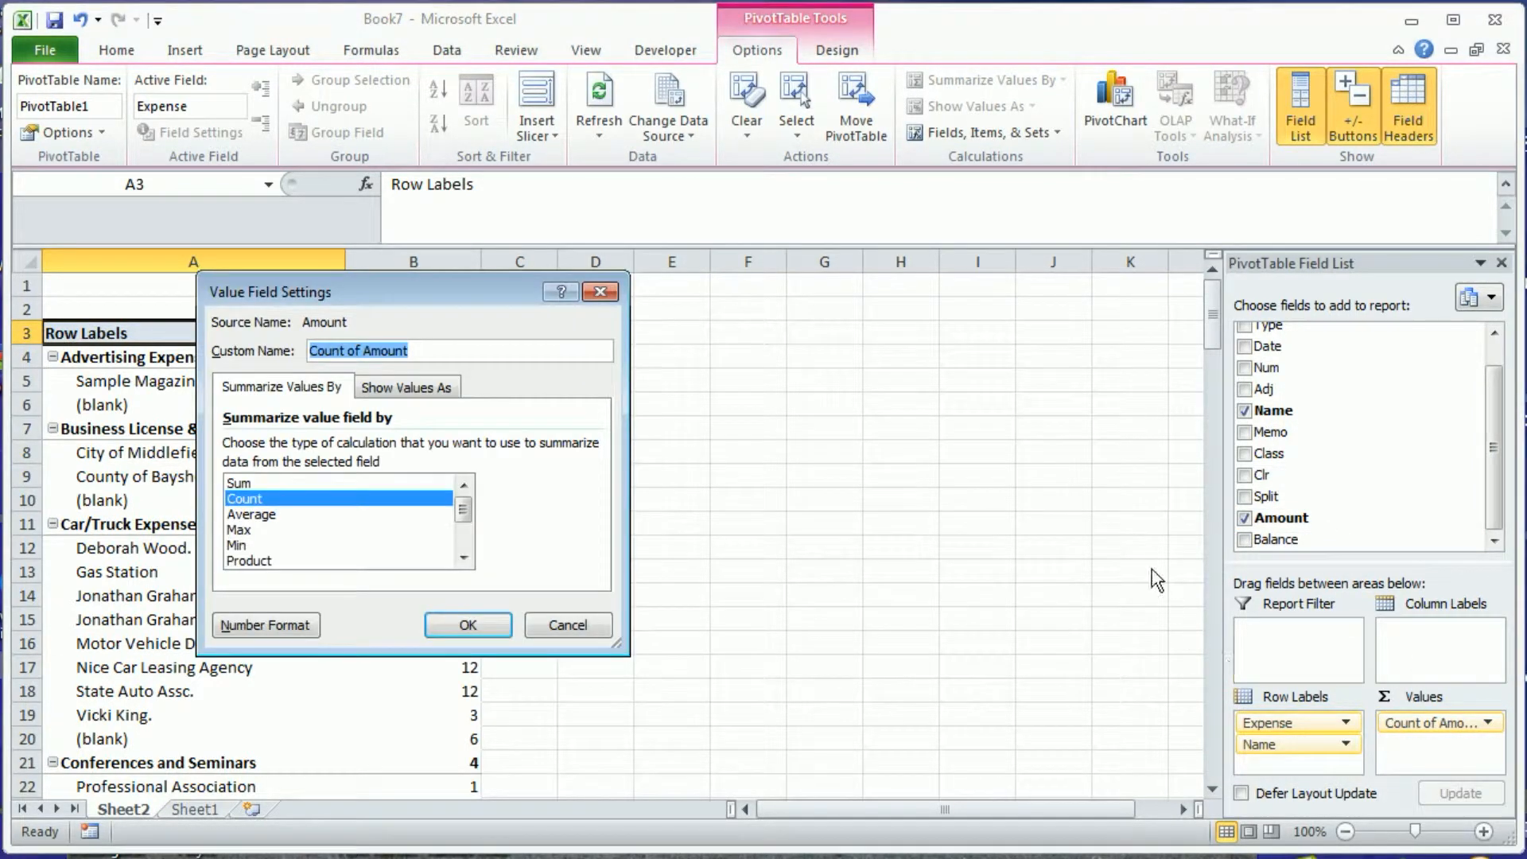
pyautogui.click(262, 483)
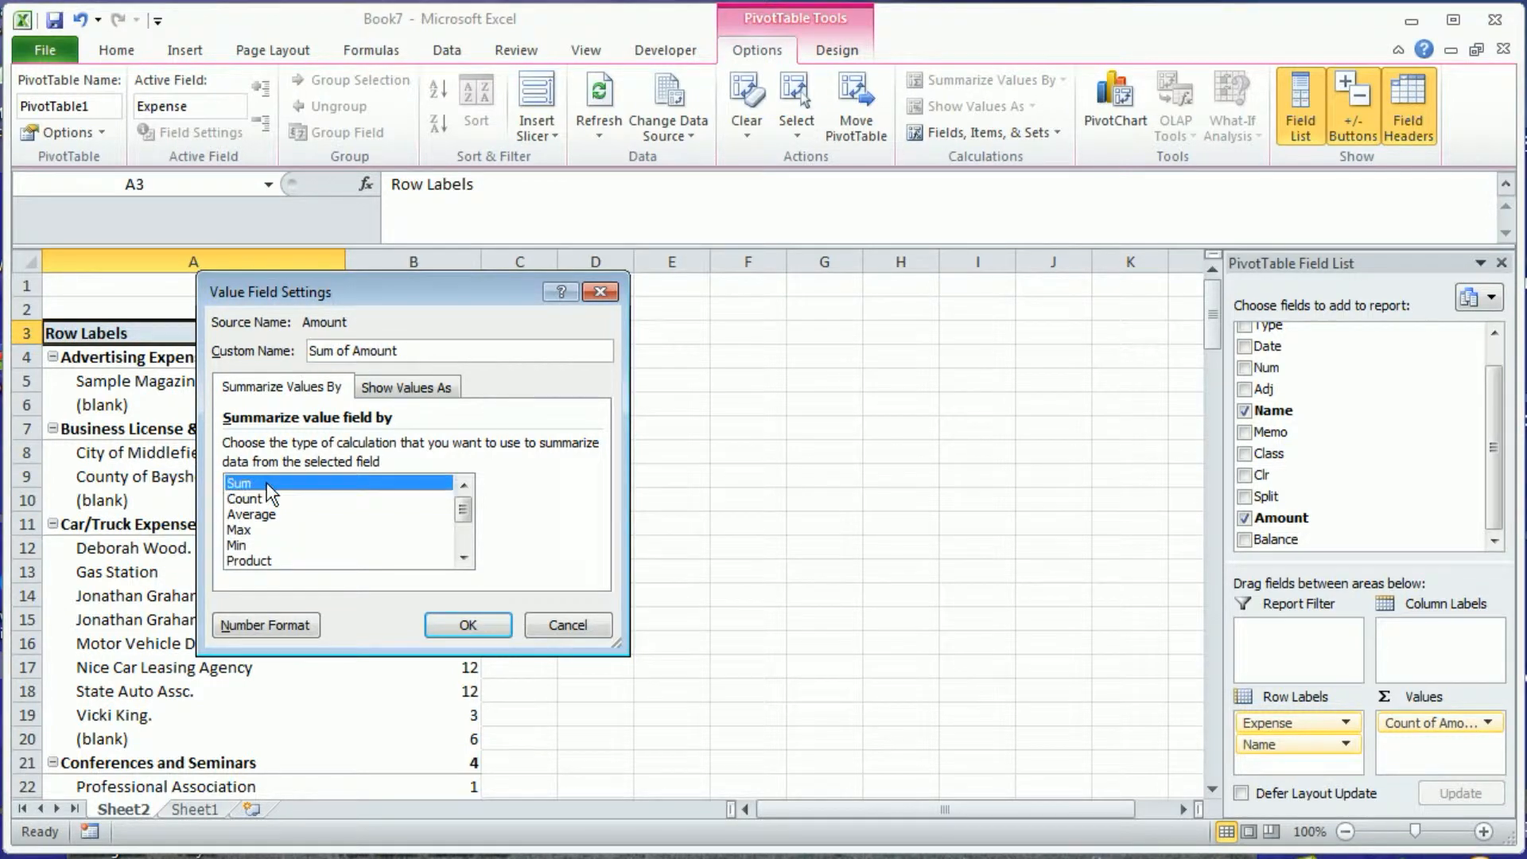
pyautogui.moveTo(355, 351); pyautogui.dragTo(169, 363)
pyautogui.press('Delete')
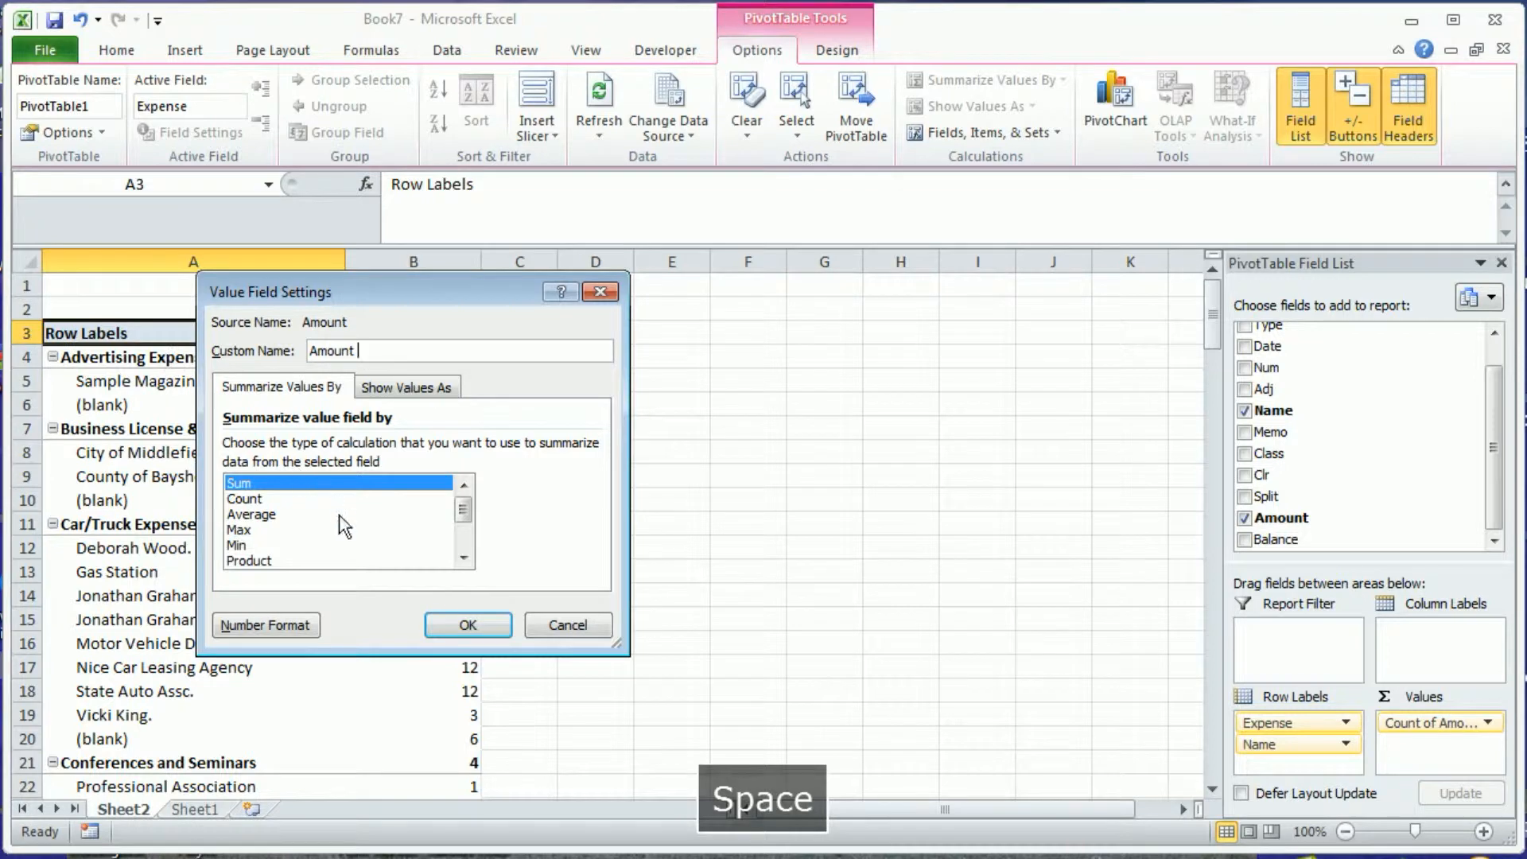
pyautogui.click(445, 624)
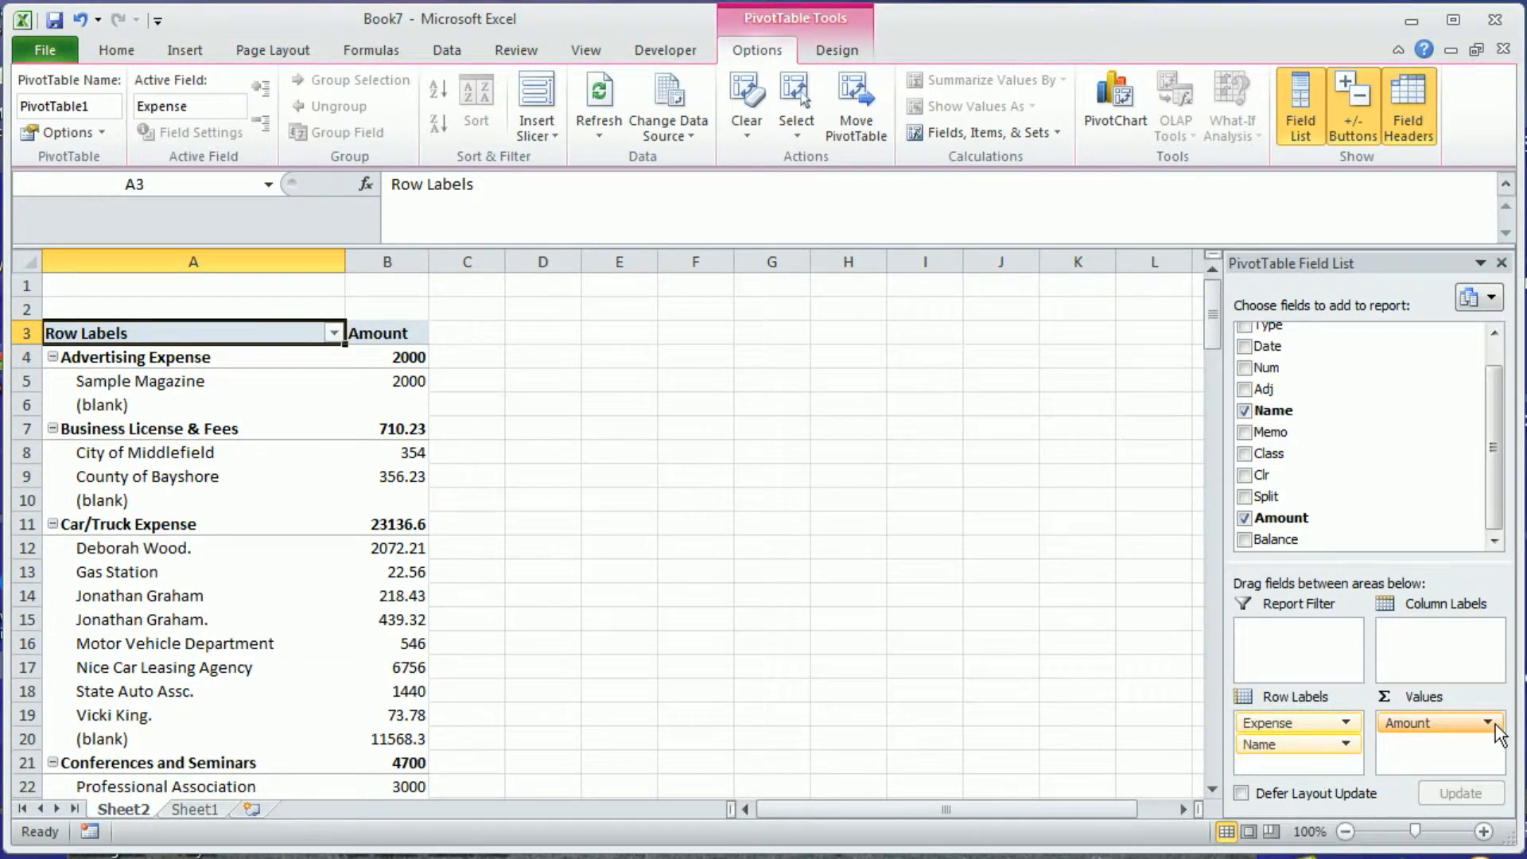
# Apply the Accounting number format to the Amount values field.
pyautogui.click(1439, 722)
pyautogui.click(1471, 858)
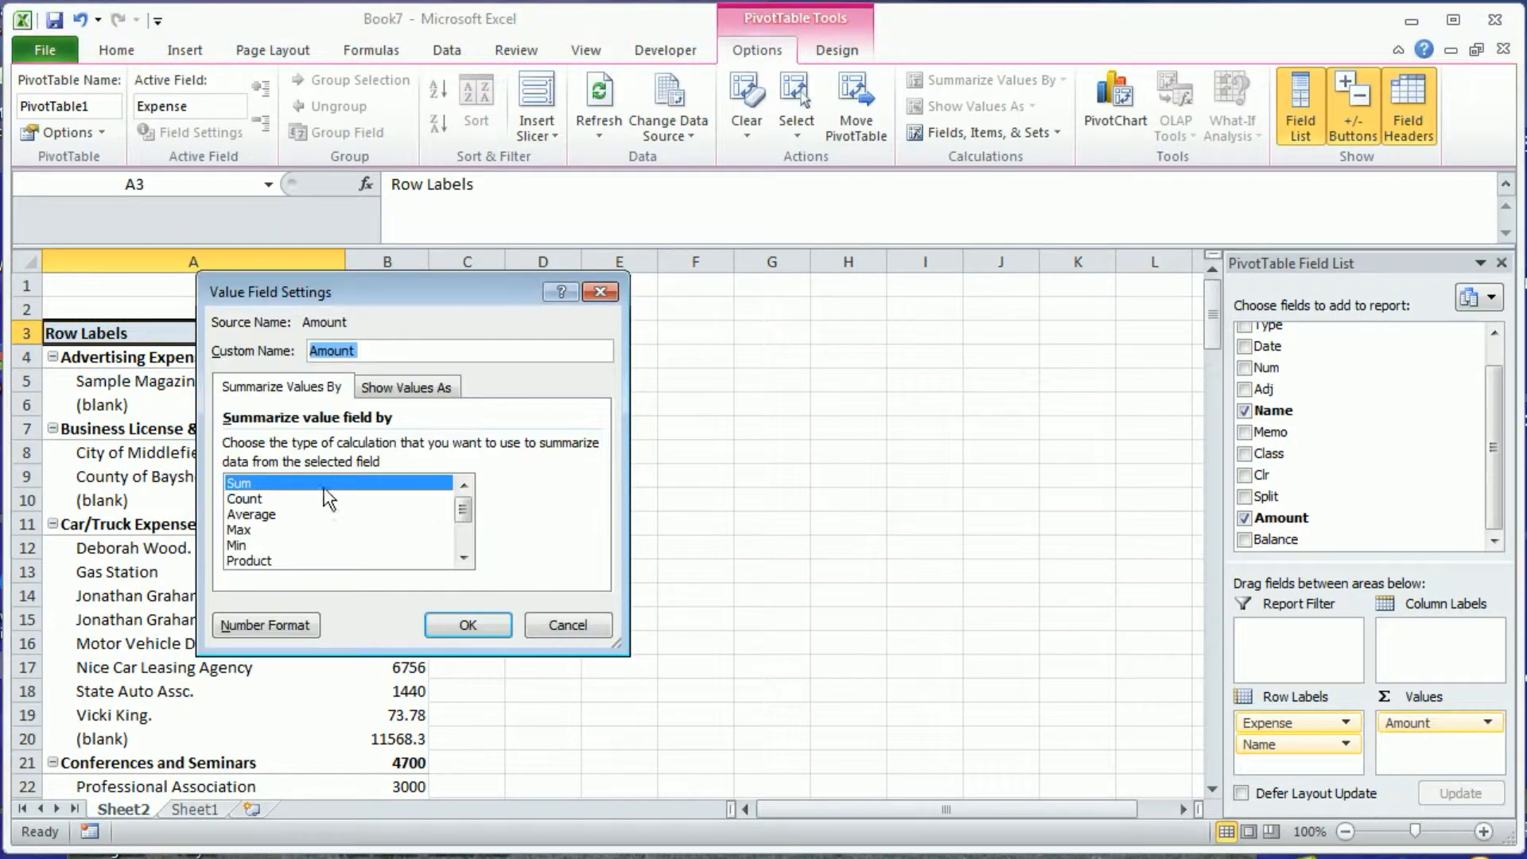
pyautogui.click(270, 624)
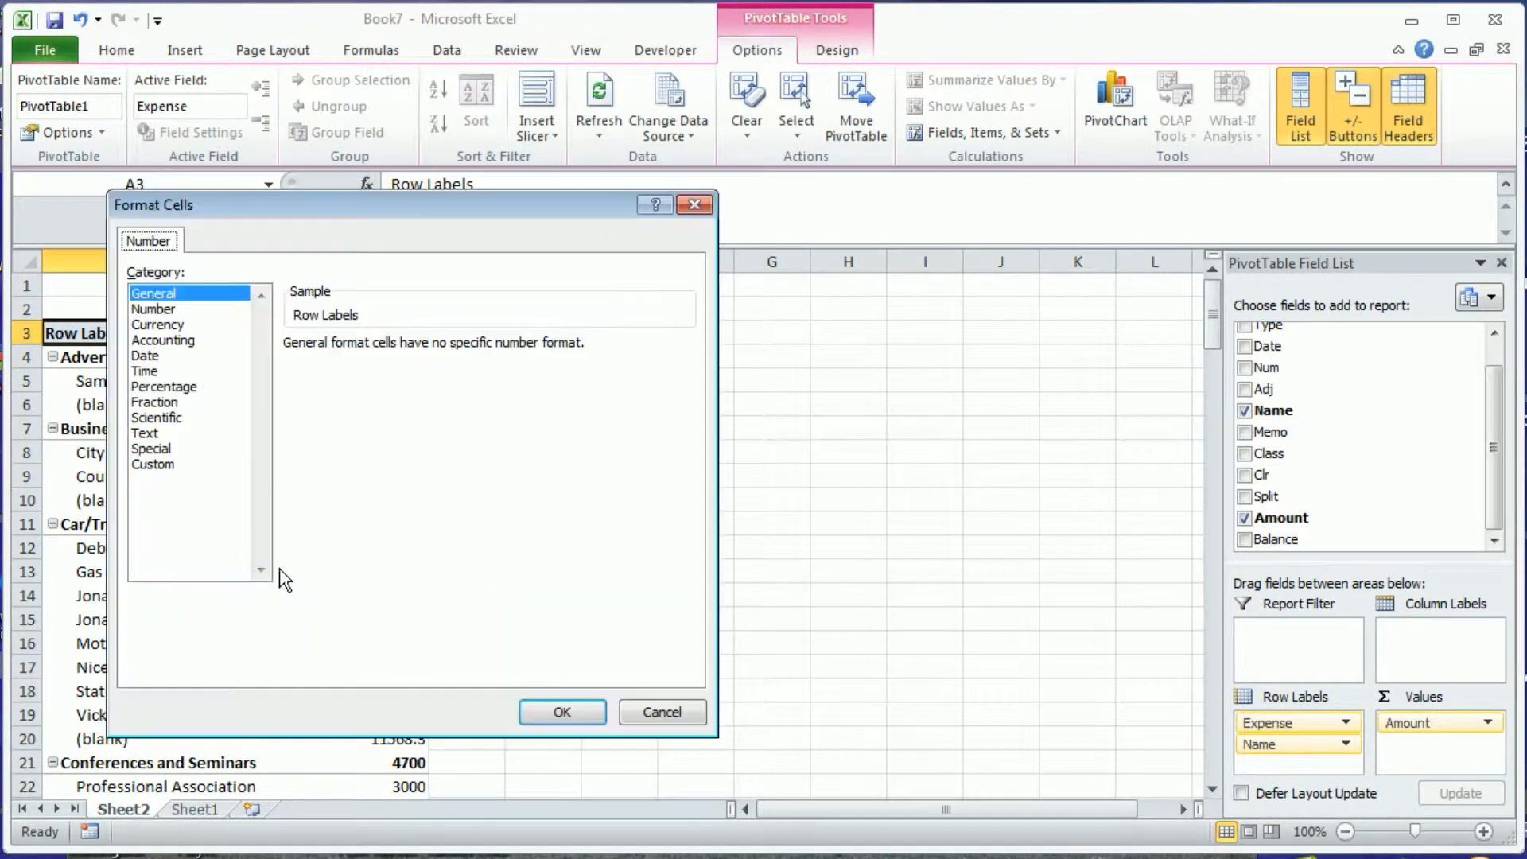
pyautogui.click(168, 340)
pyautogui.click(560, 712)
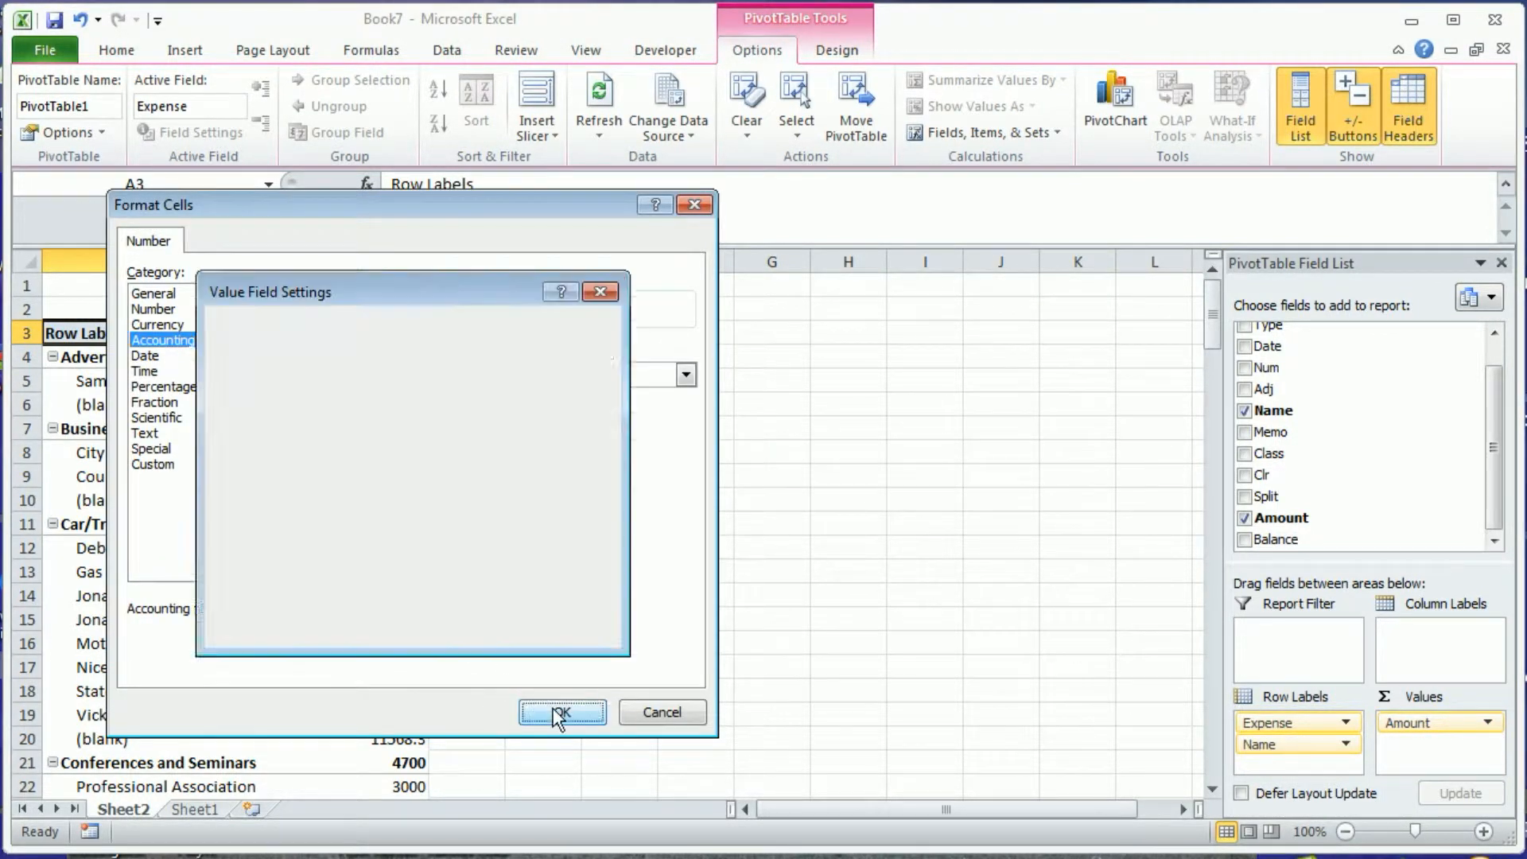
pyautogui.click(476, 625)
pyautogui.click(438, 434)
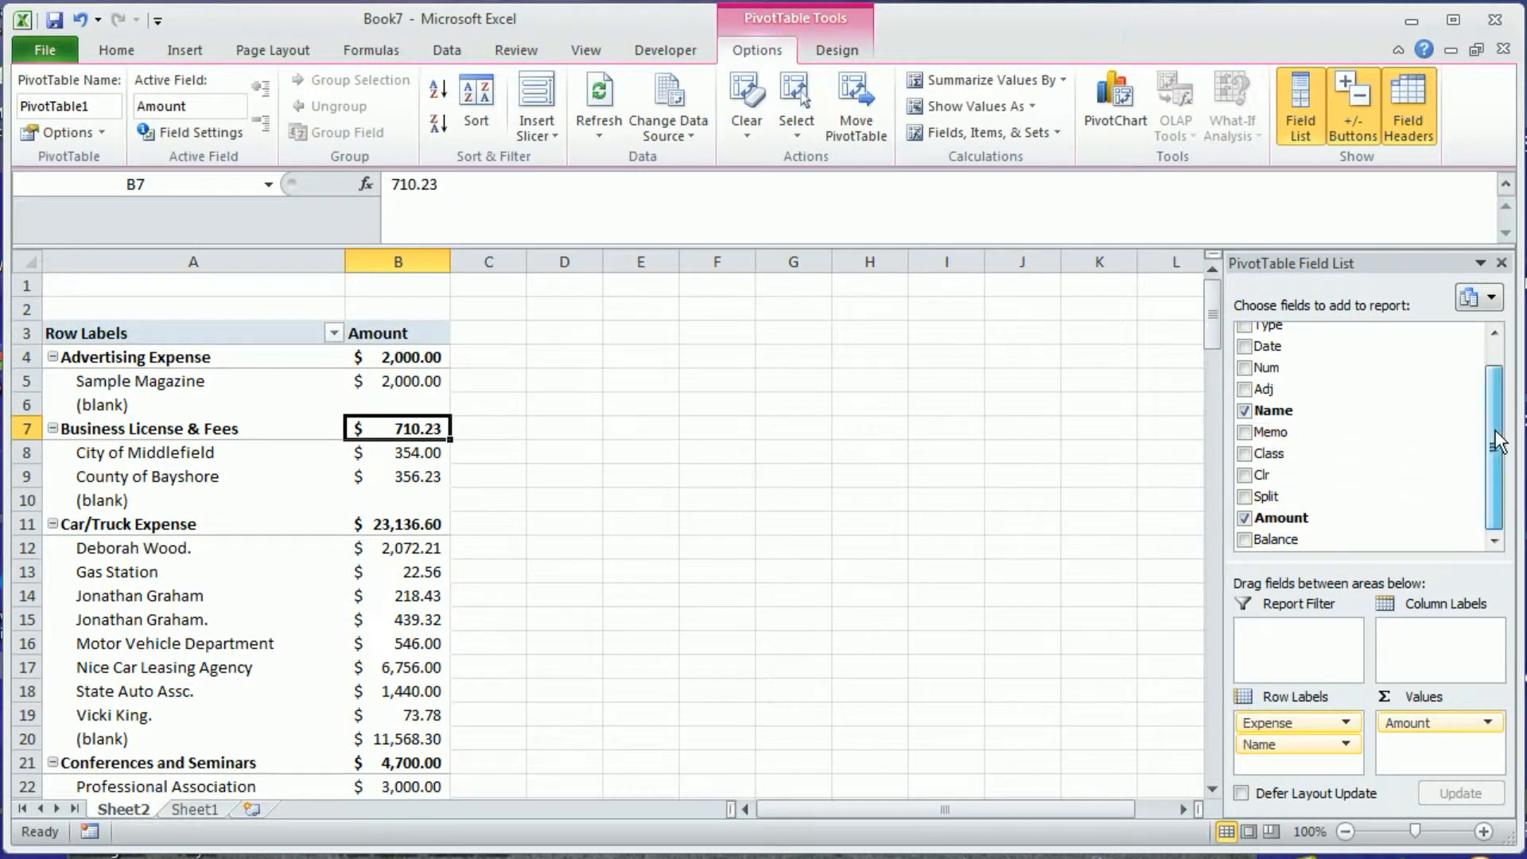
# Add the Date field to the PivotTable as column labels.
pyautogui.scroll(1, 1497, 441)
pyautogui.moveTo(1424, 377); pyautogui.dragTo(1454, 656)
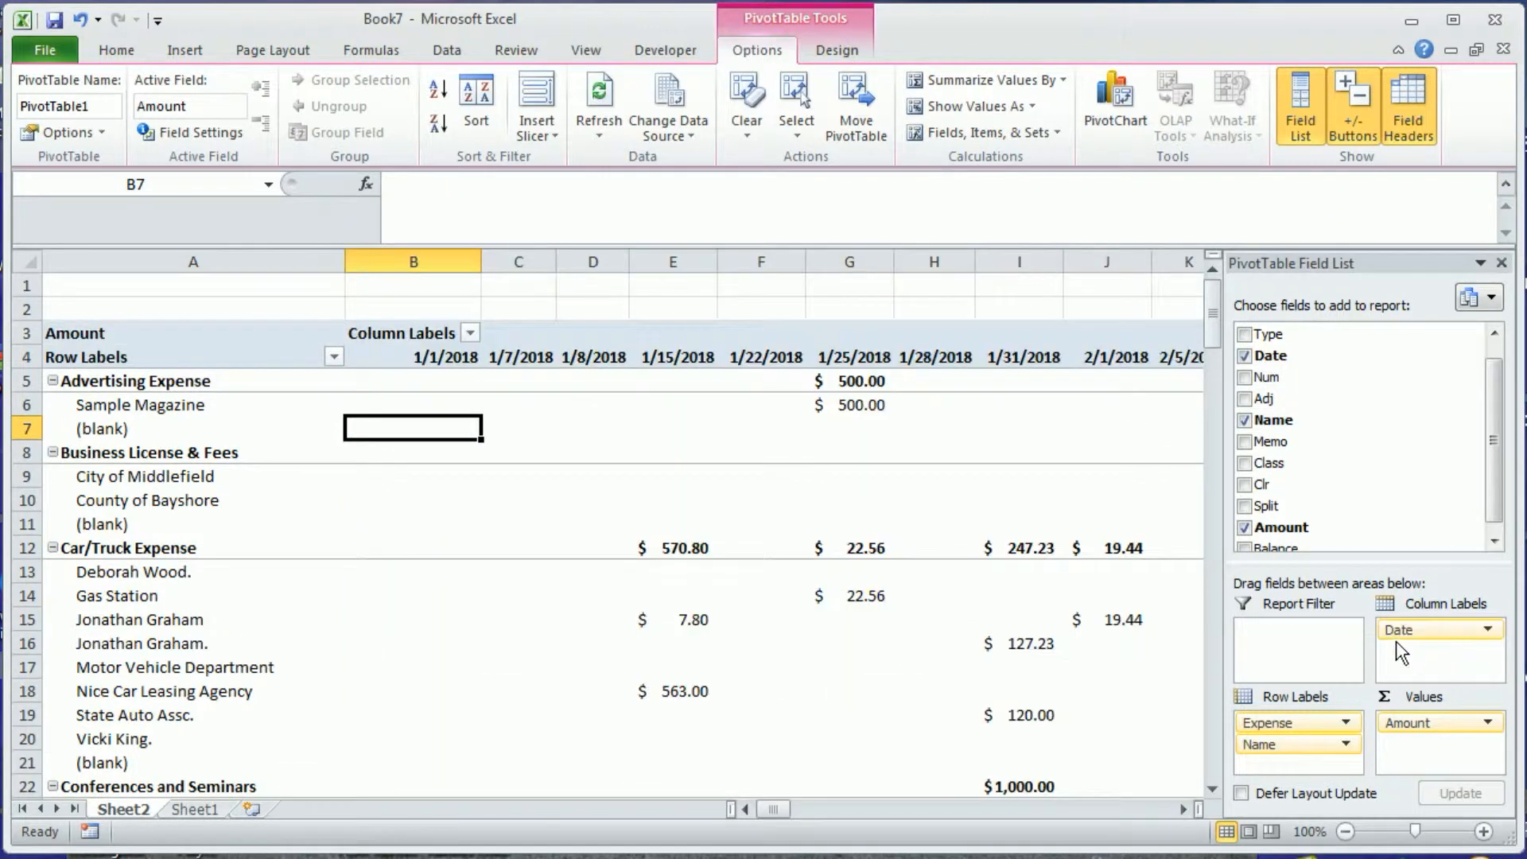
pyautogui.click(932, 568)
pyautogui.moveTo(775, 808)
pyautogui.mouseDown()
pyautogui.moveTo(1050, 808)
pyautogui.moveTo(772, 809)
pyautogui.mouseUp()
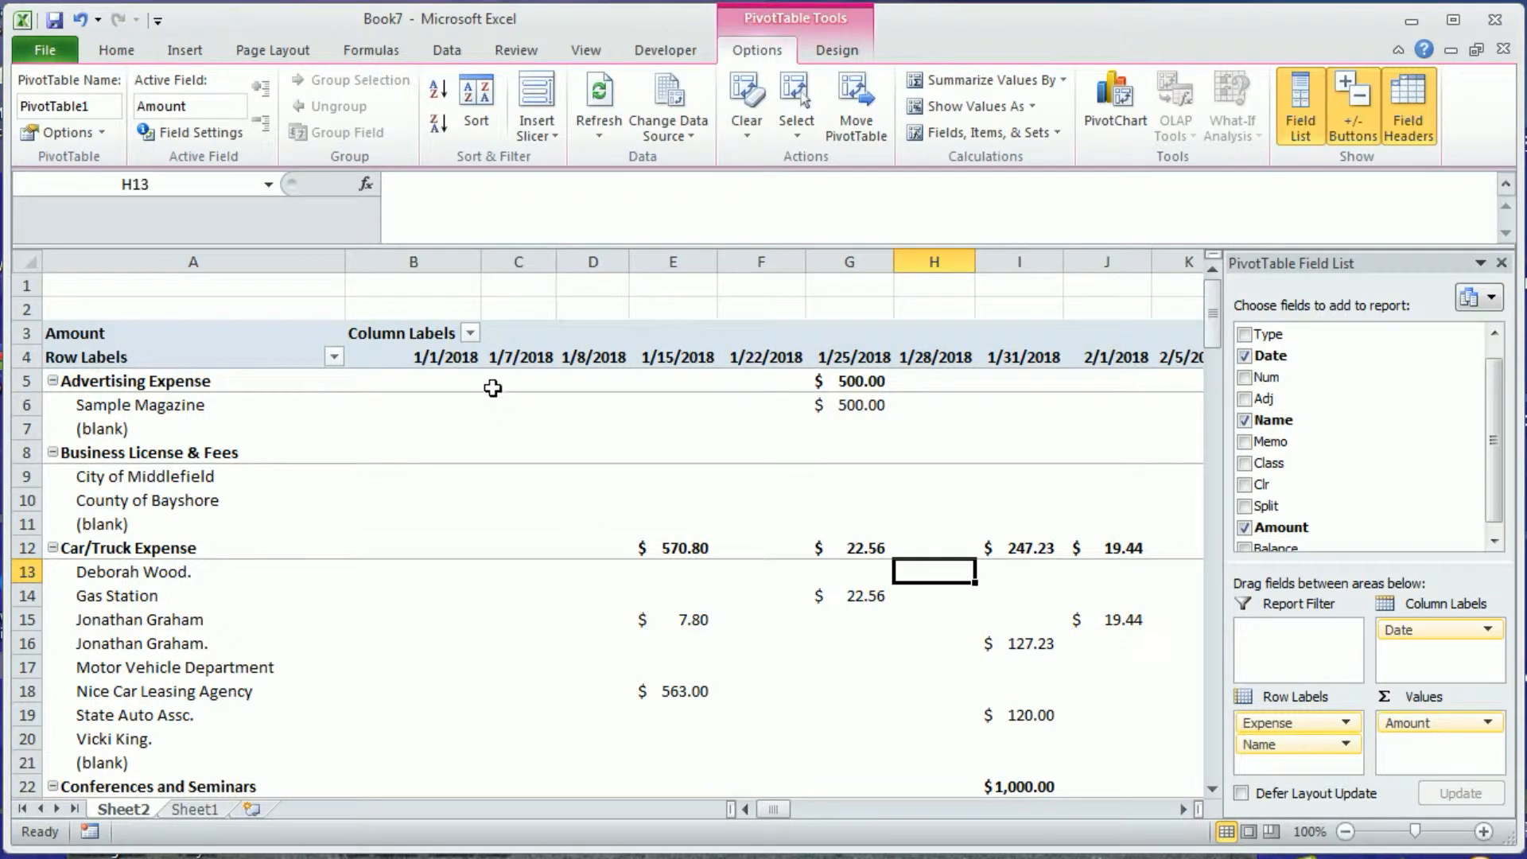
# Group the PivotTable's date columns by Months, from 1/1/2018 to 1/1/2019.
pyautogui.click(469, 349)
pyautogui.click(451, 354)
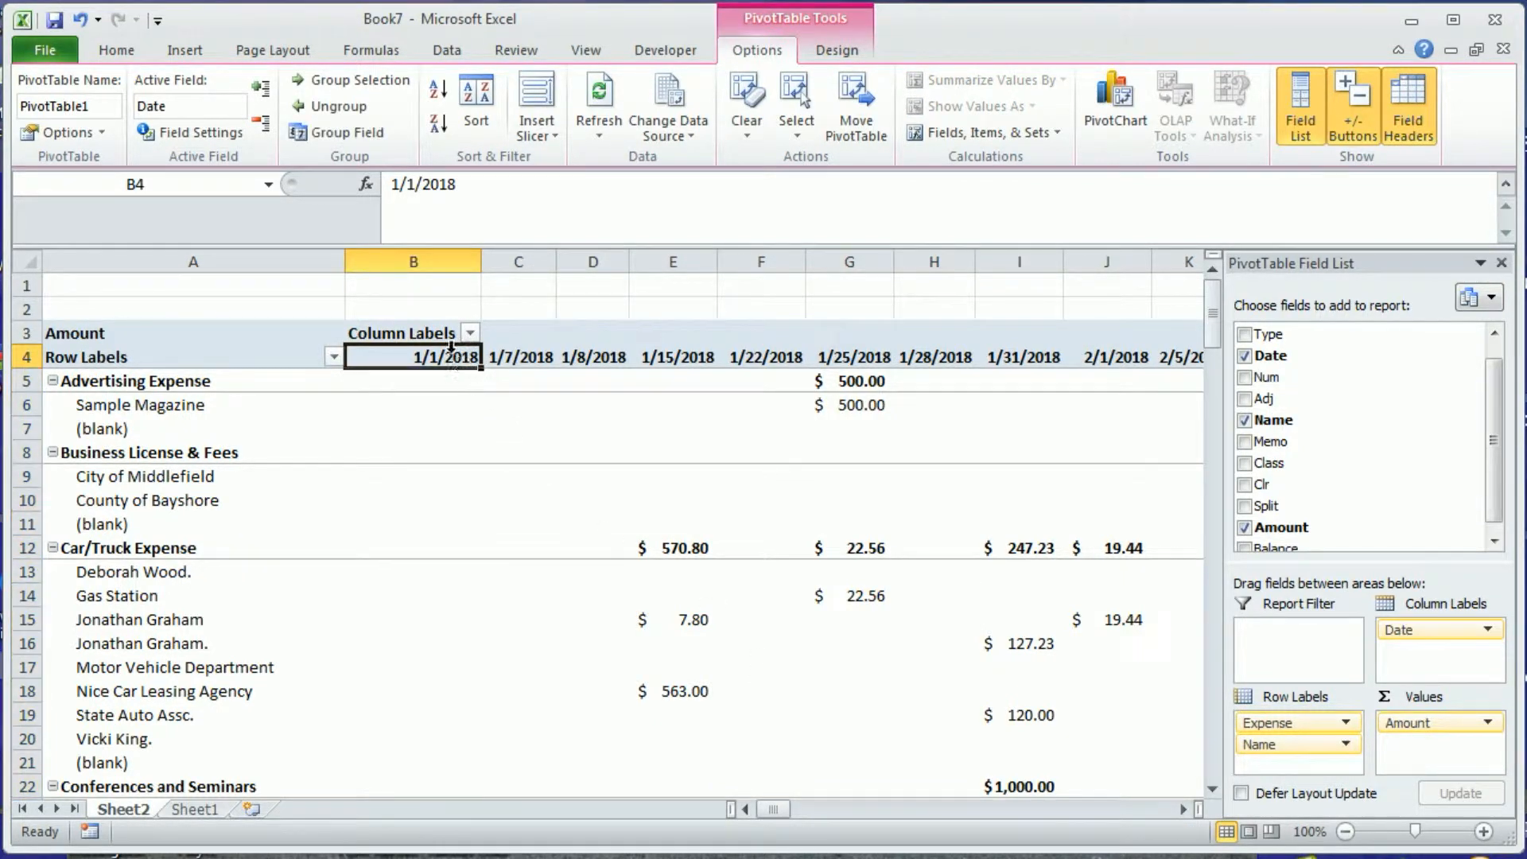
pyautogui.rightClick(434, 358)
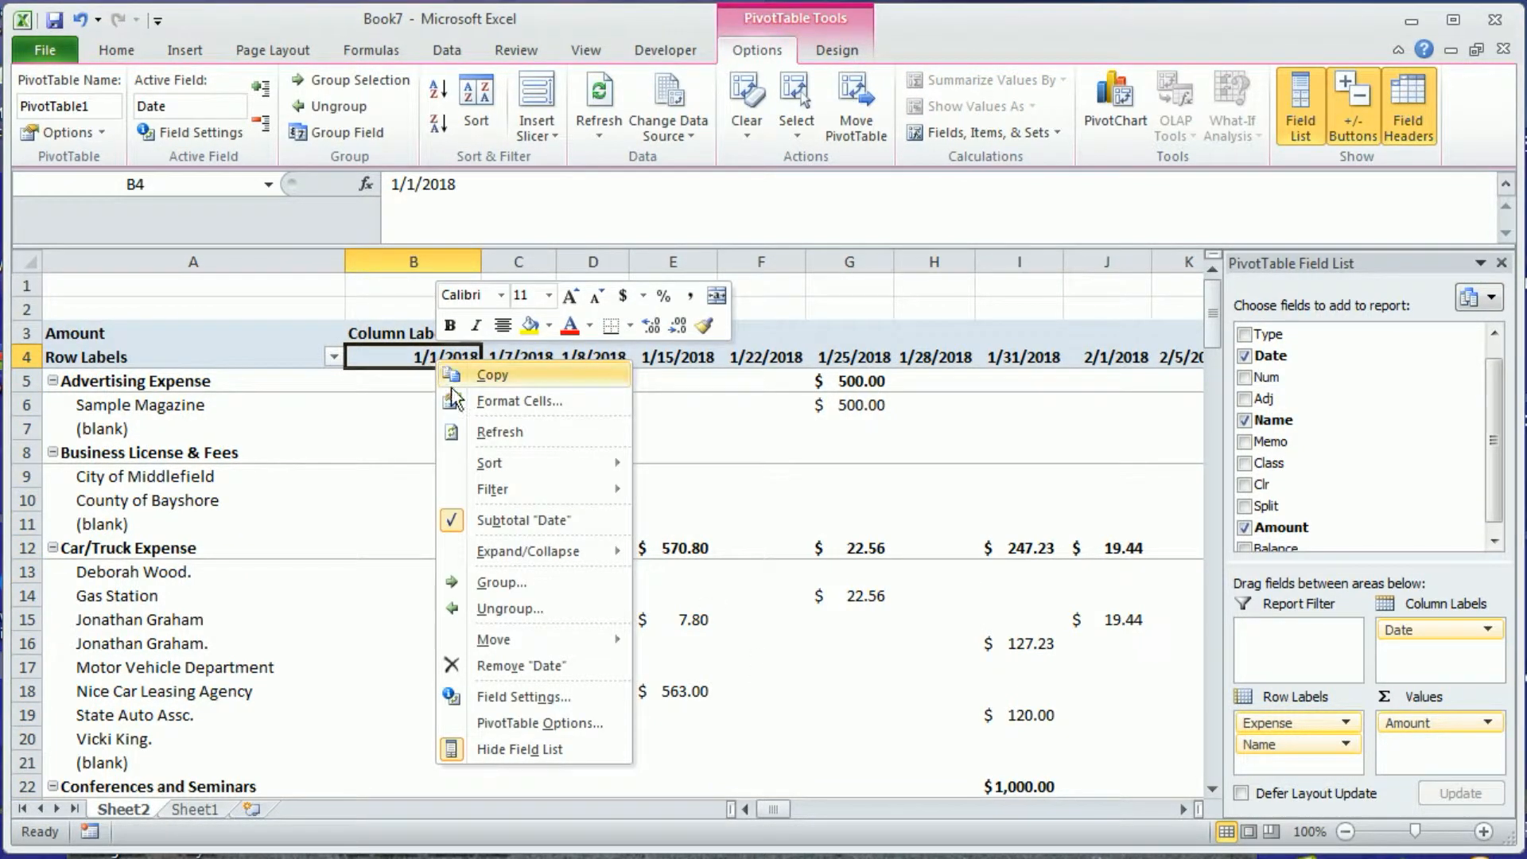
pyautogui.click(527, 582)
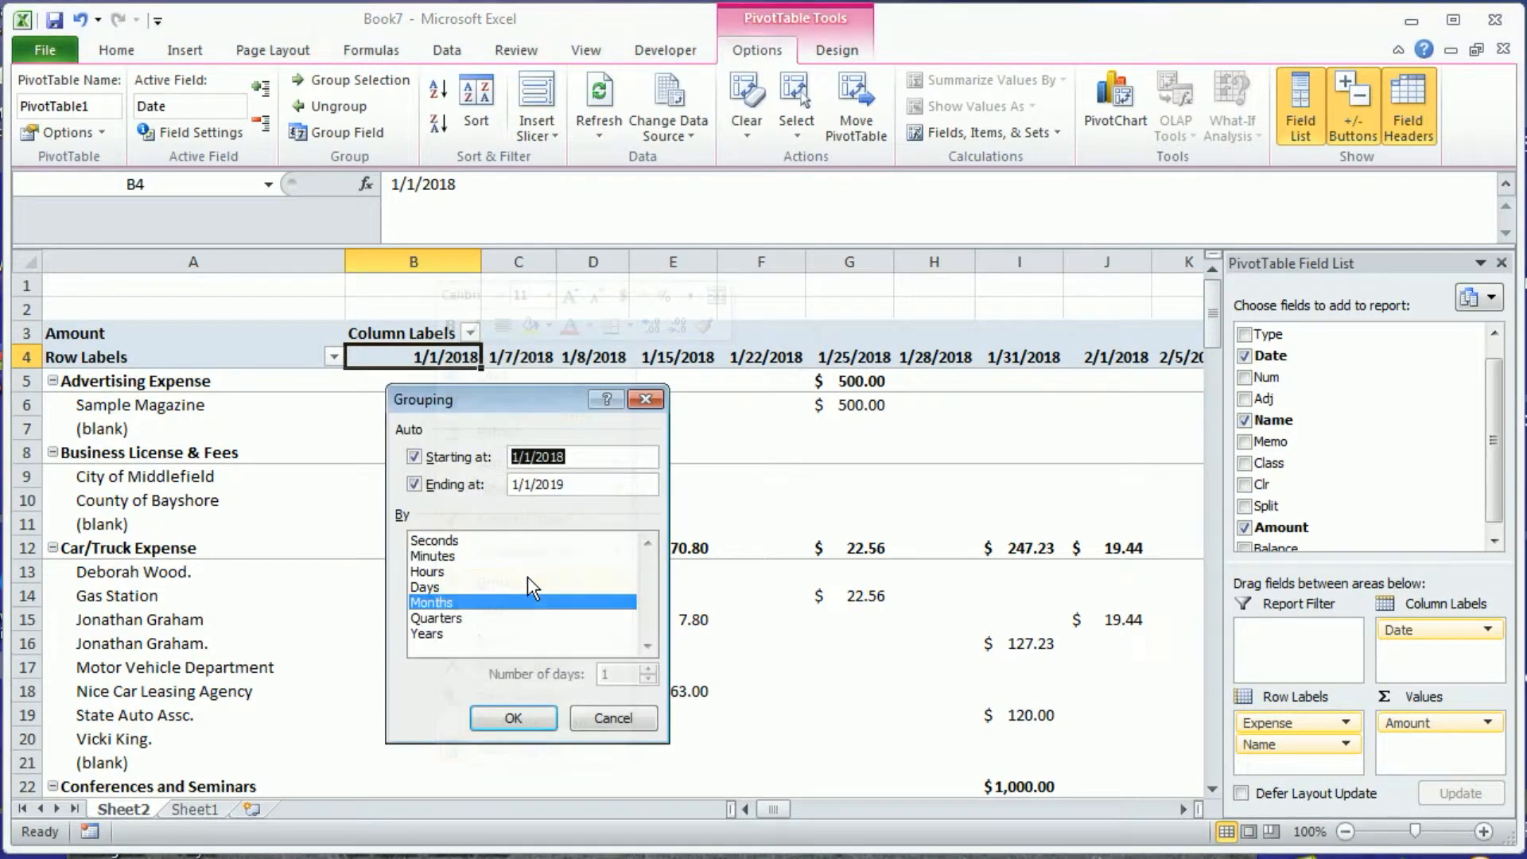
pyautogui.click(515, 716)
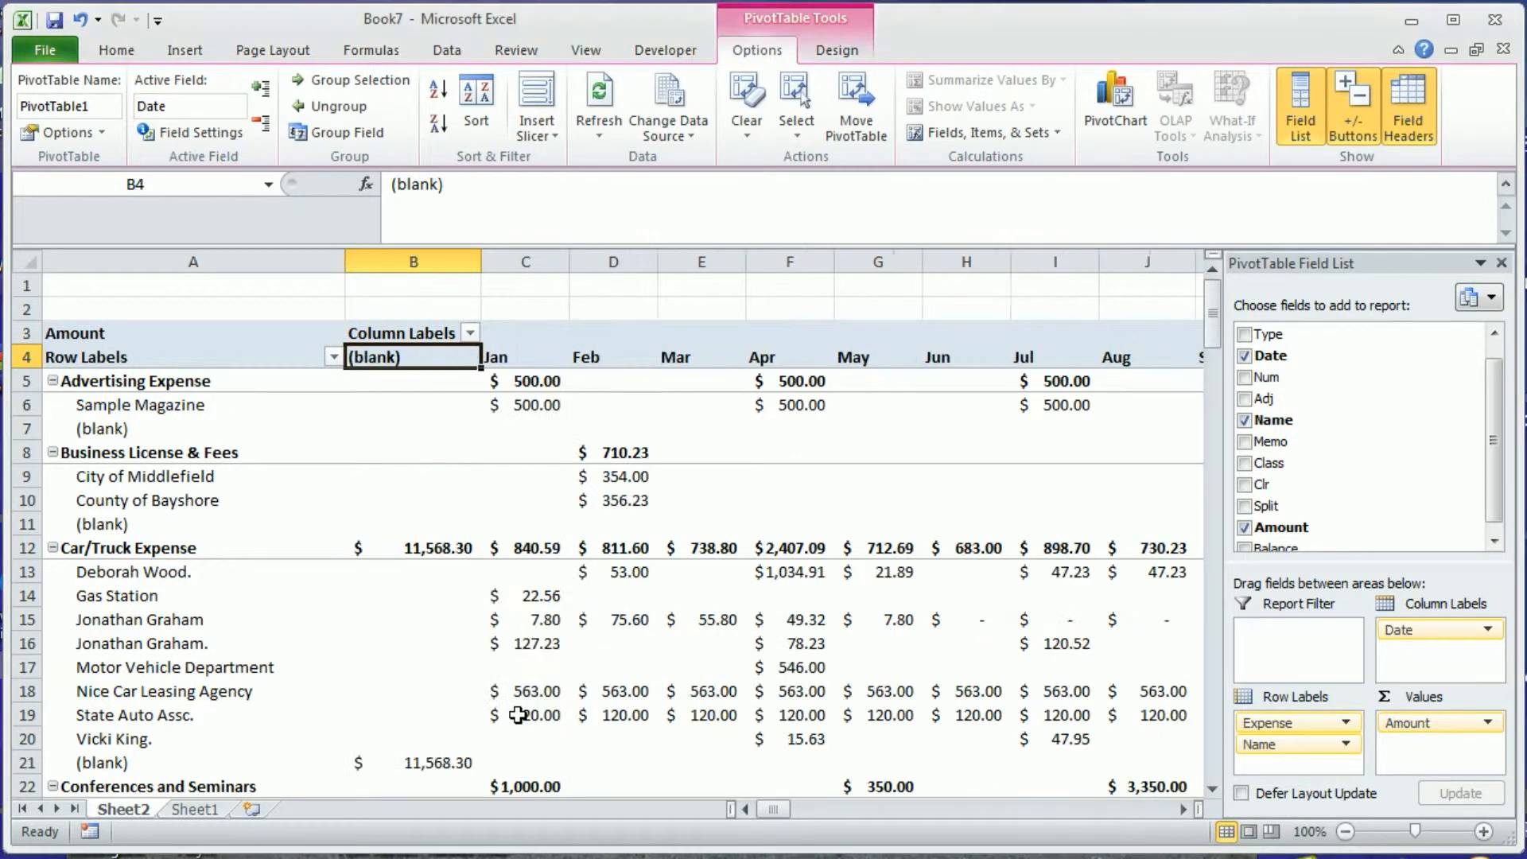
pyautogui.click(608, 598)
pyautogui.moveTo(775, 807)
pyautogui.mouseDown()
pyautogui.moveTo(839, 804)
pyautogui.moveTo(788, 807)
pyautogui.mouseUp()
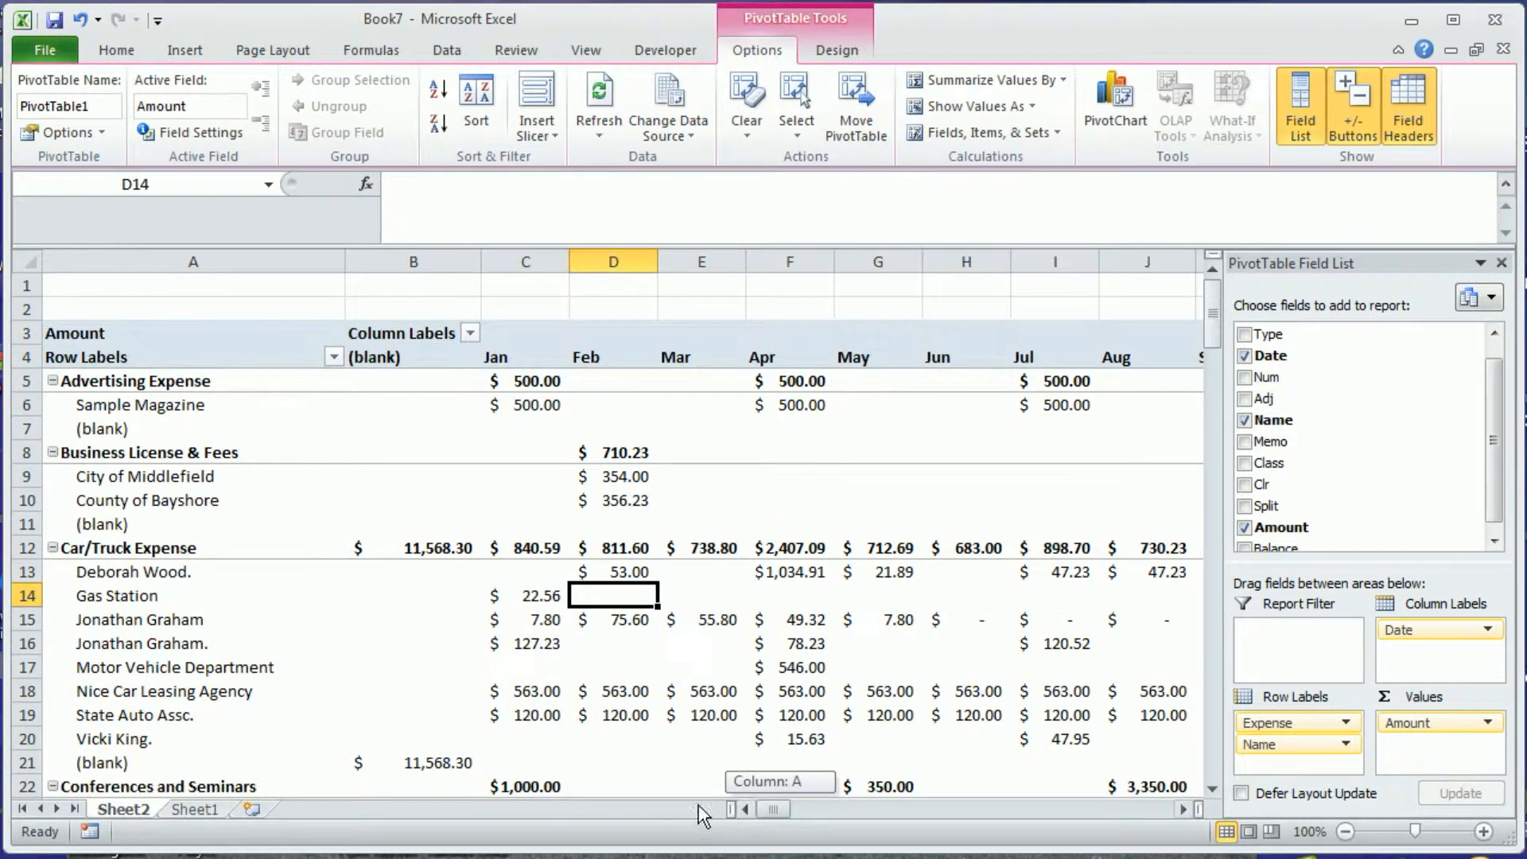
# Hide the PivotTable field list and filter the (blank) item out of the month columns.
pyautogui.click(1502, 262)
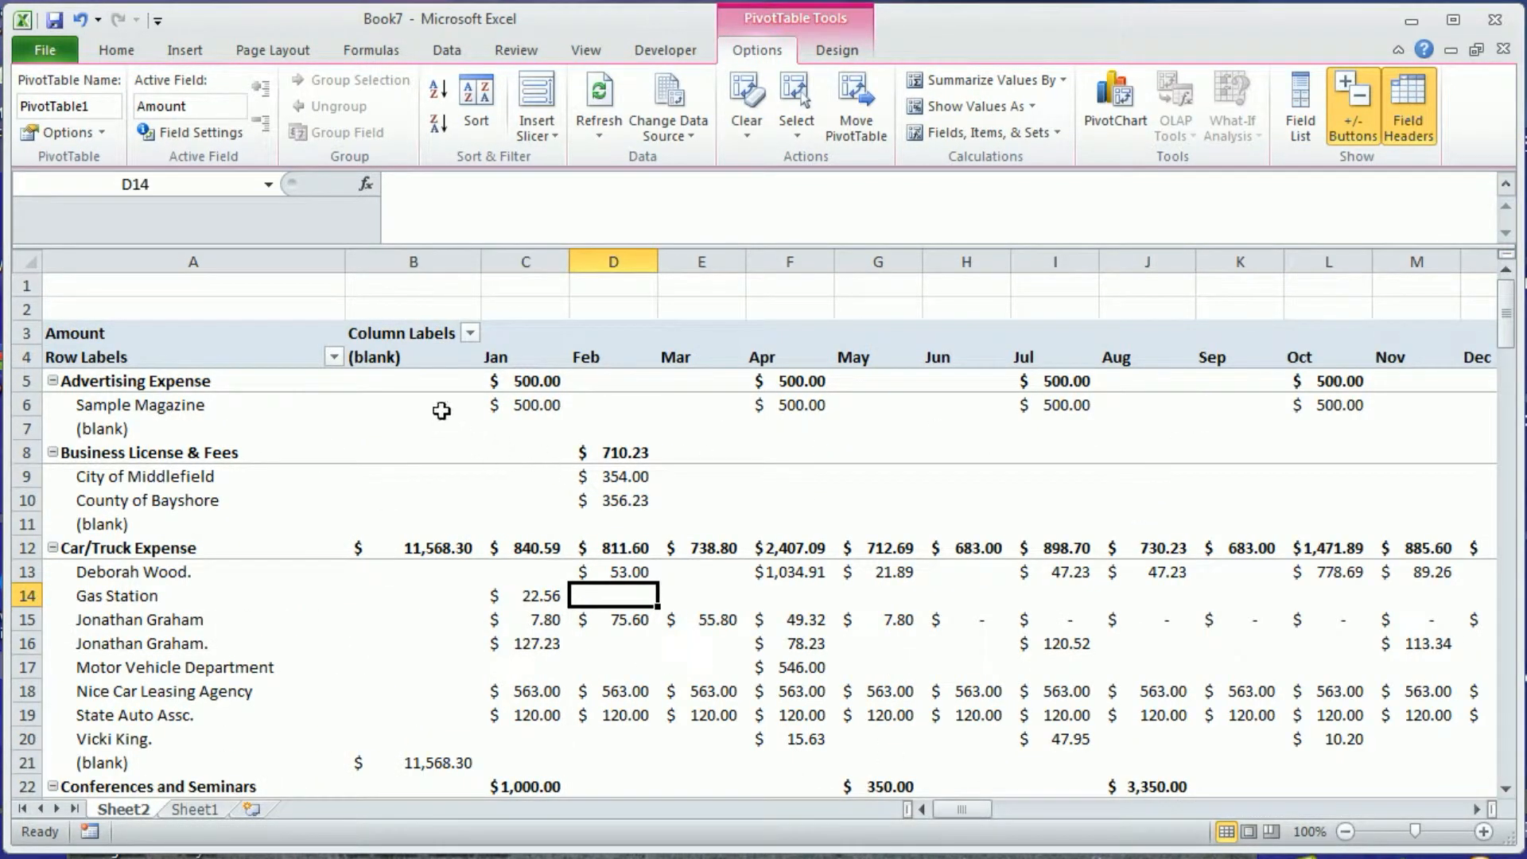
pyautogui.click(470, 334)
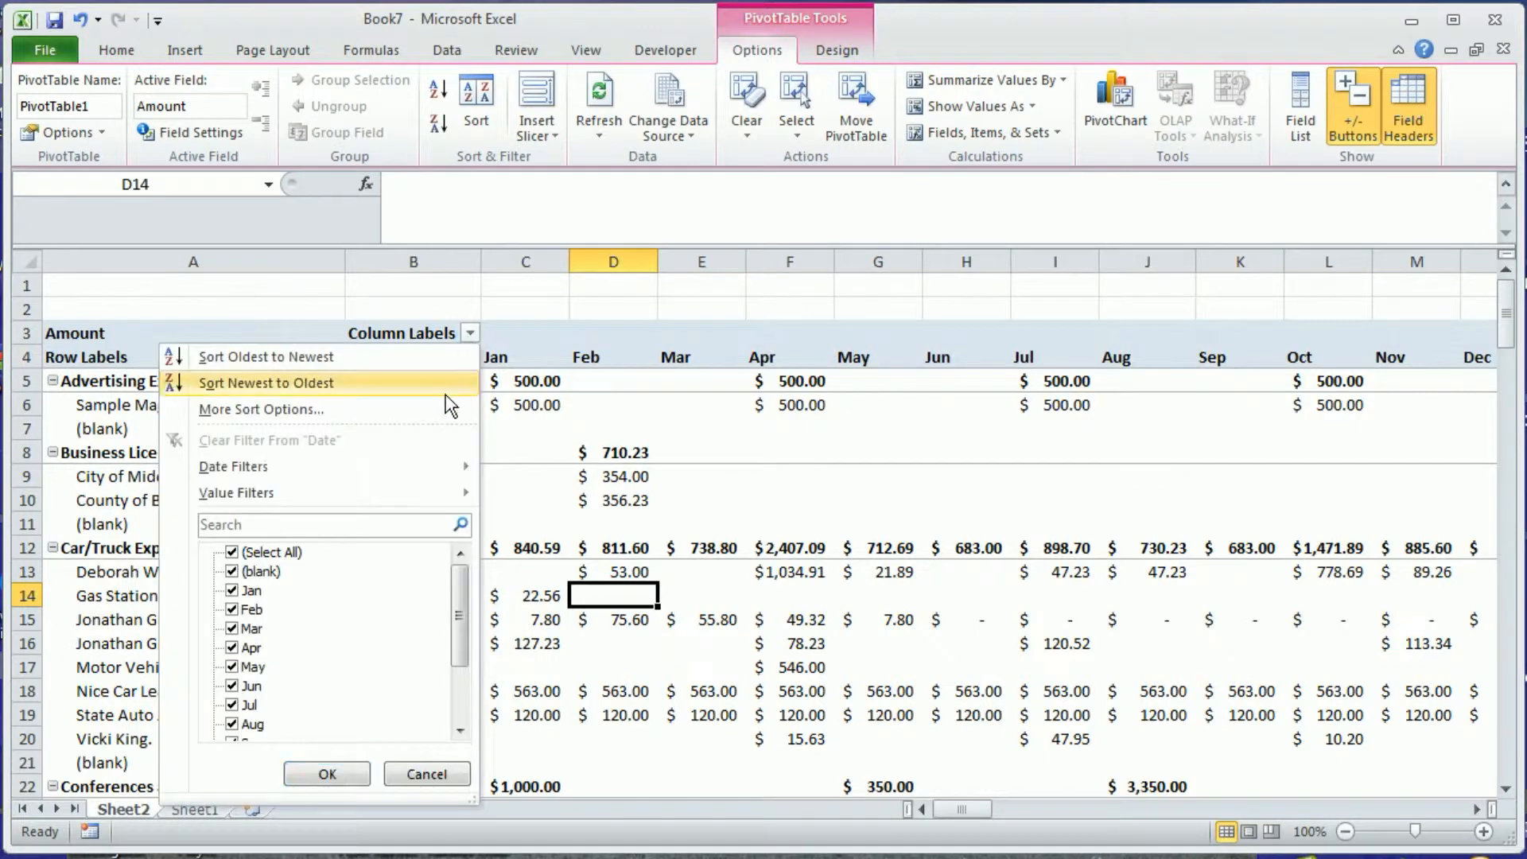
pyautogui.click(253, 571)
pyautogui.click(327, 773)
pyautogui.click(469, 618)
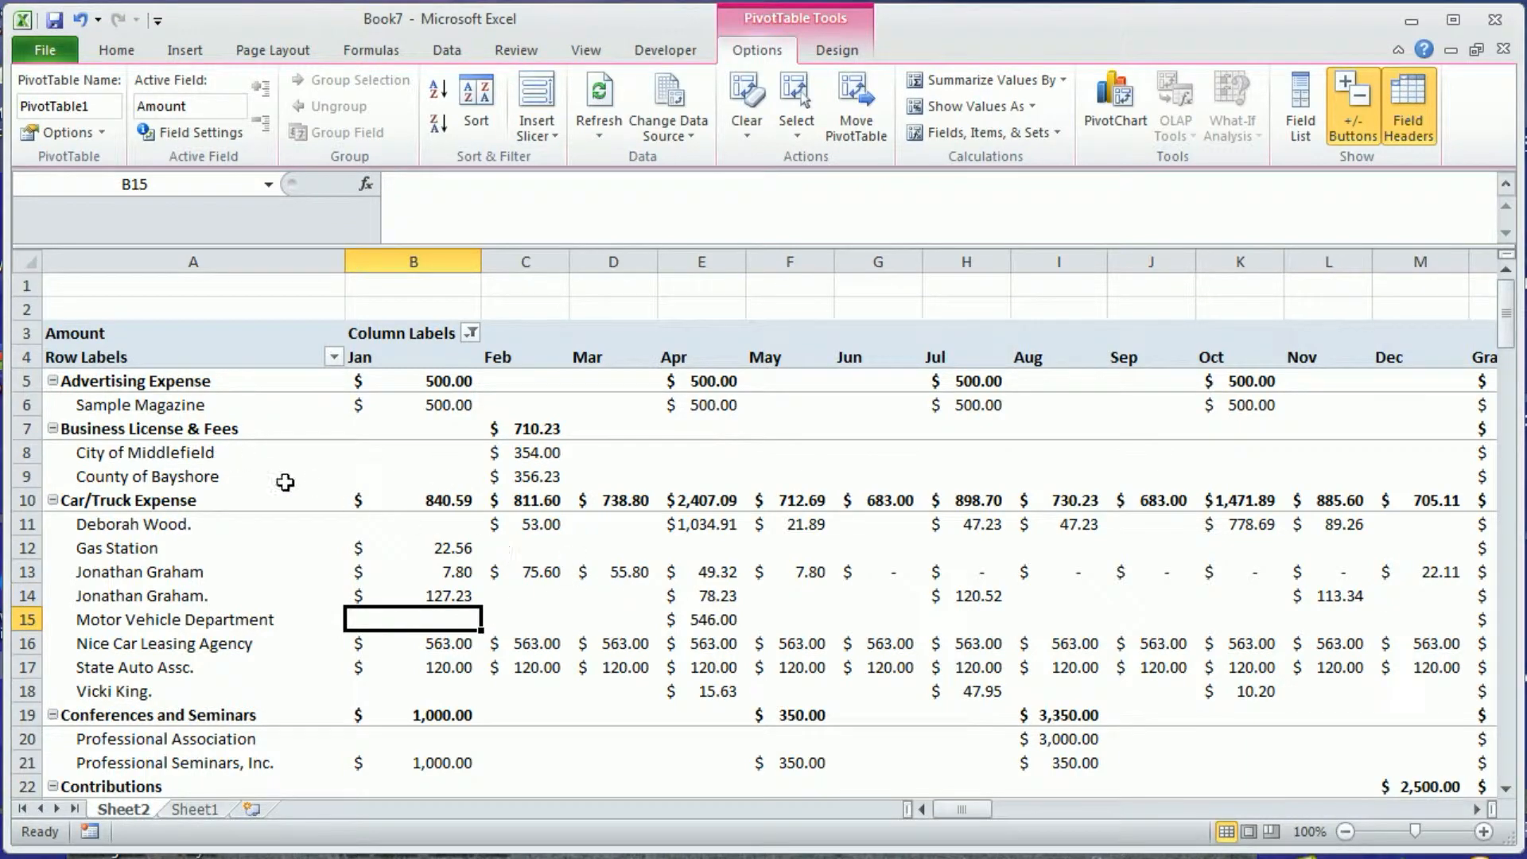
# Compare the PivotTable's grand total with Total Expense on the QuickBooks Profit & Loss report, closing the Transaction Detail By Account report.
pyautogui.click(564, 549)
pyautogui.moveTo(971, 808); pyautogui.dragTo(986, 808)
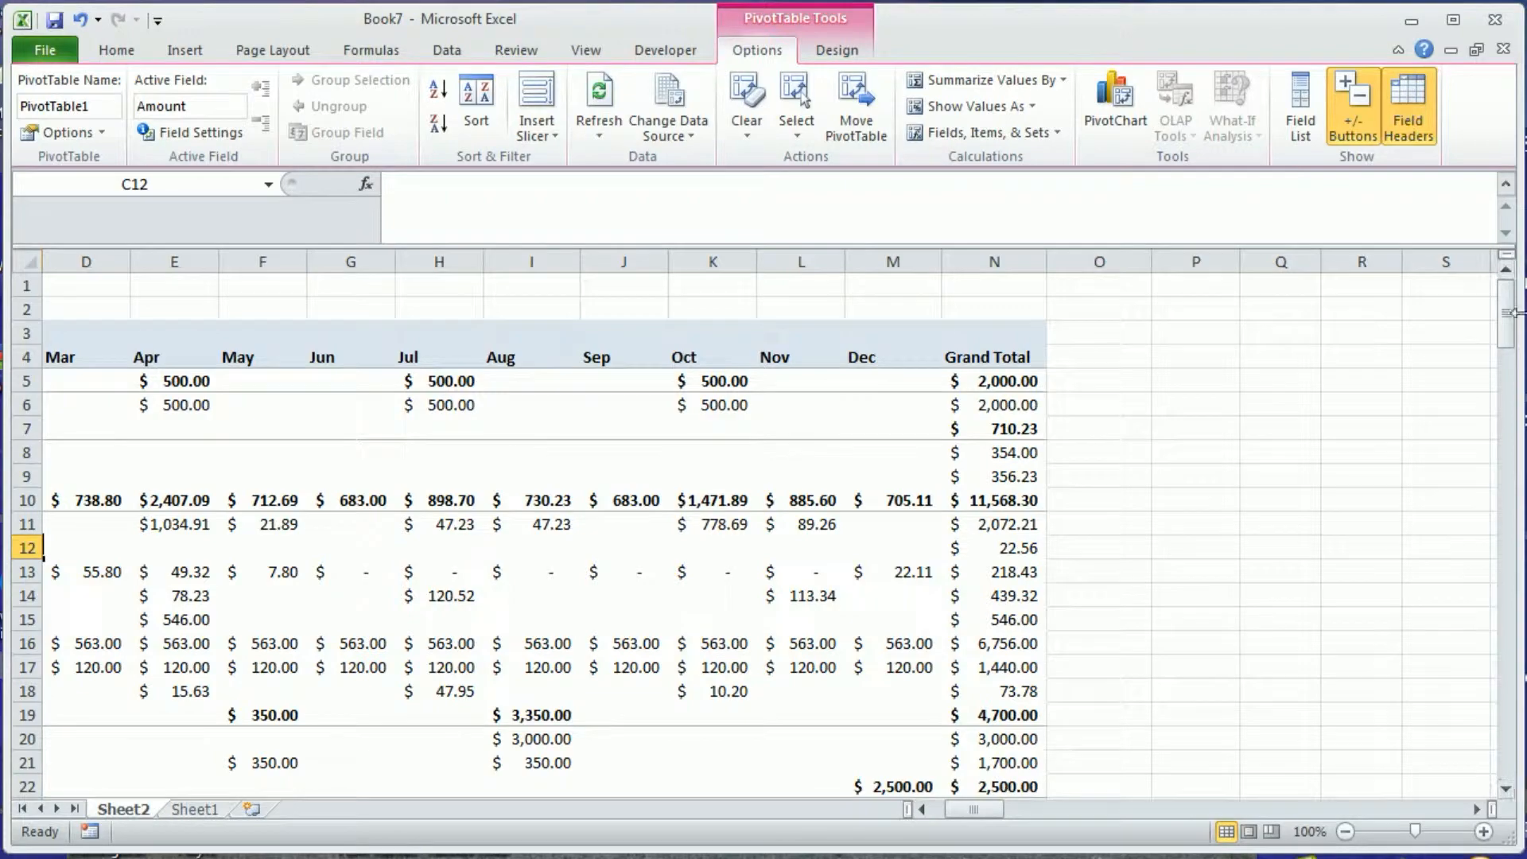
pyautogui.moveTo(1505, 315); pyautogui.dragTo(1511, 547)
pyautogui.click(1021, 713)
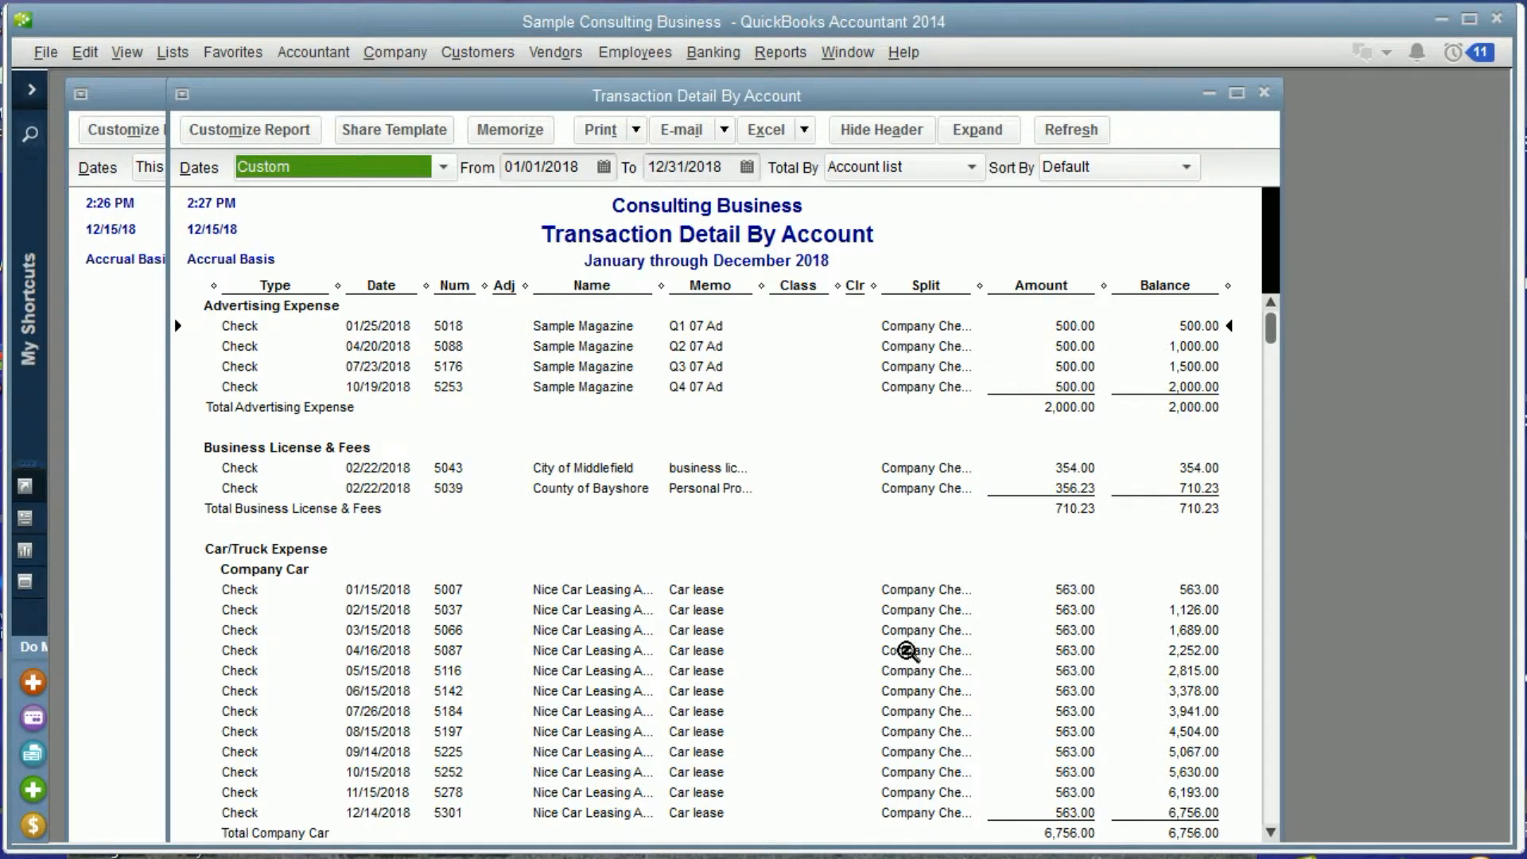
pyautogui.click(1264, 92)
pyautogui.click(811, 419)
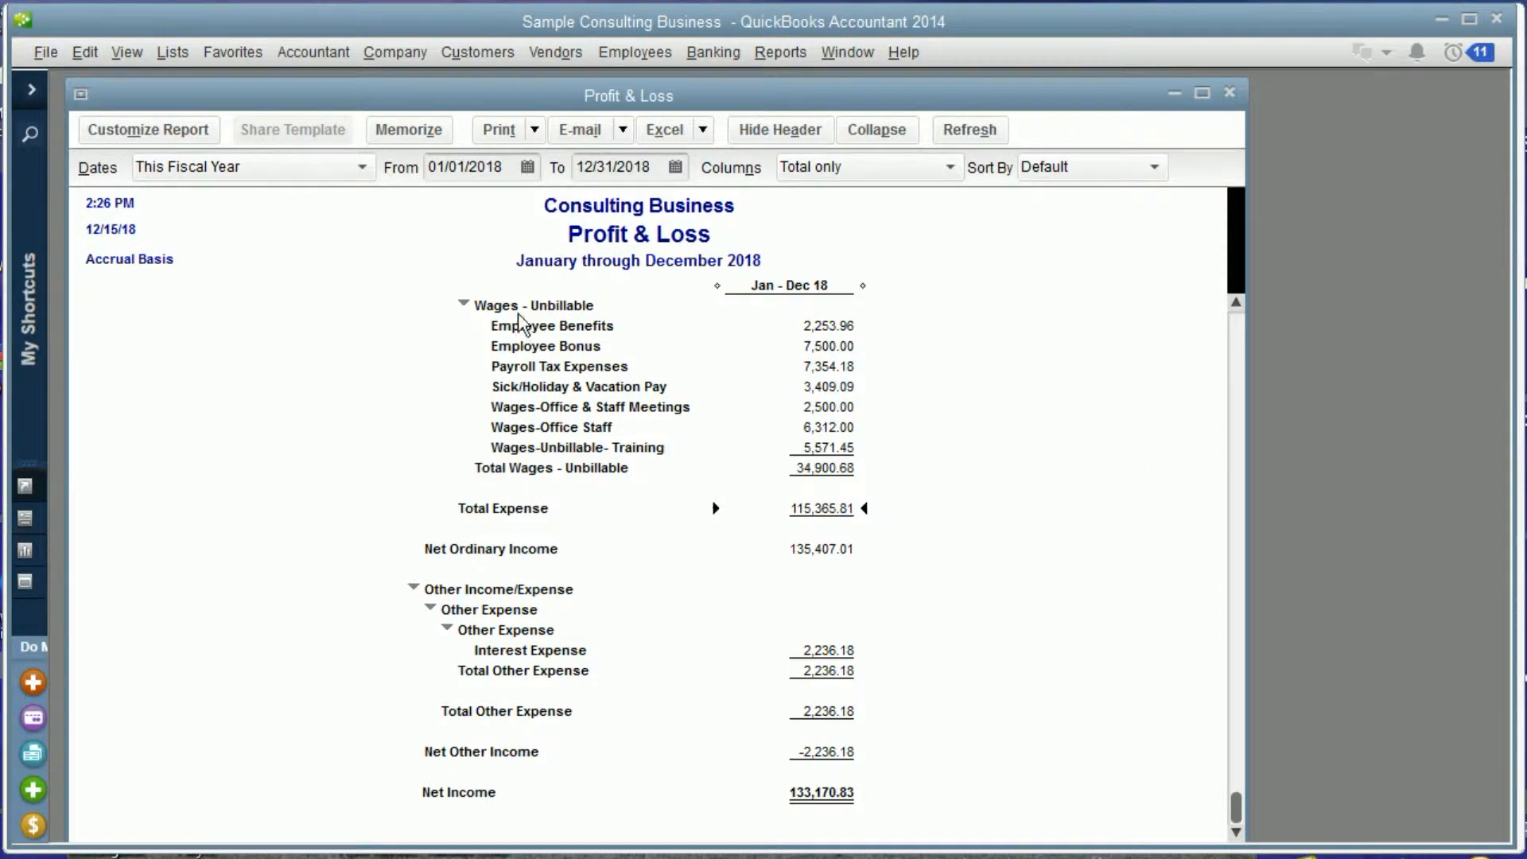
pyautogui.hotkey('alt', 'Tab')
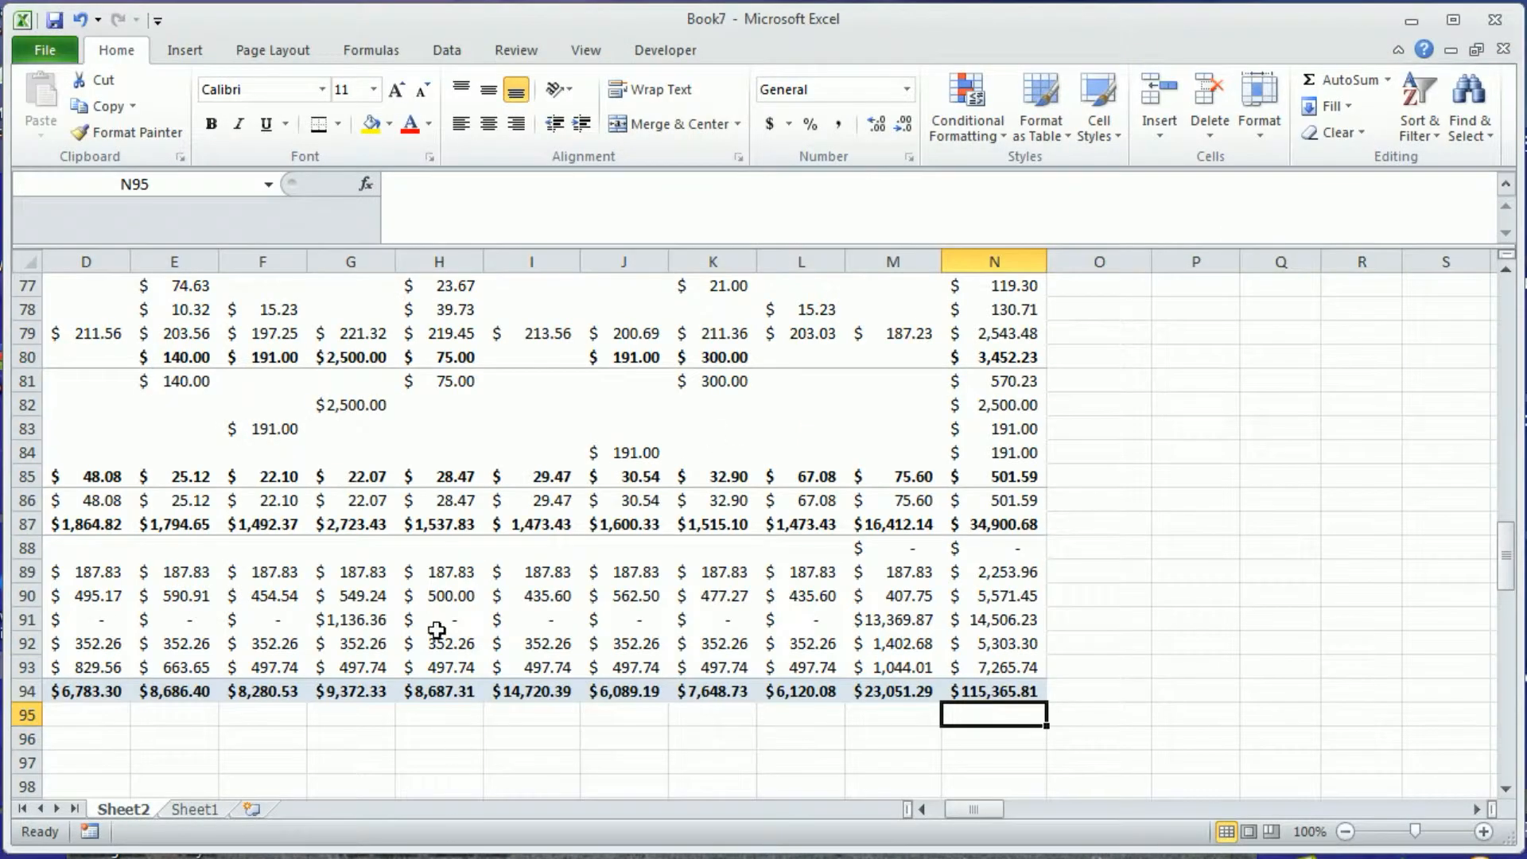
# Freeze the PivotTable sheet's panes at cell B5 so the header rows and column A stay visible.
pyautogui.moveTo(969, 808); pyautogui.dragTo(957, 808)
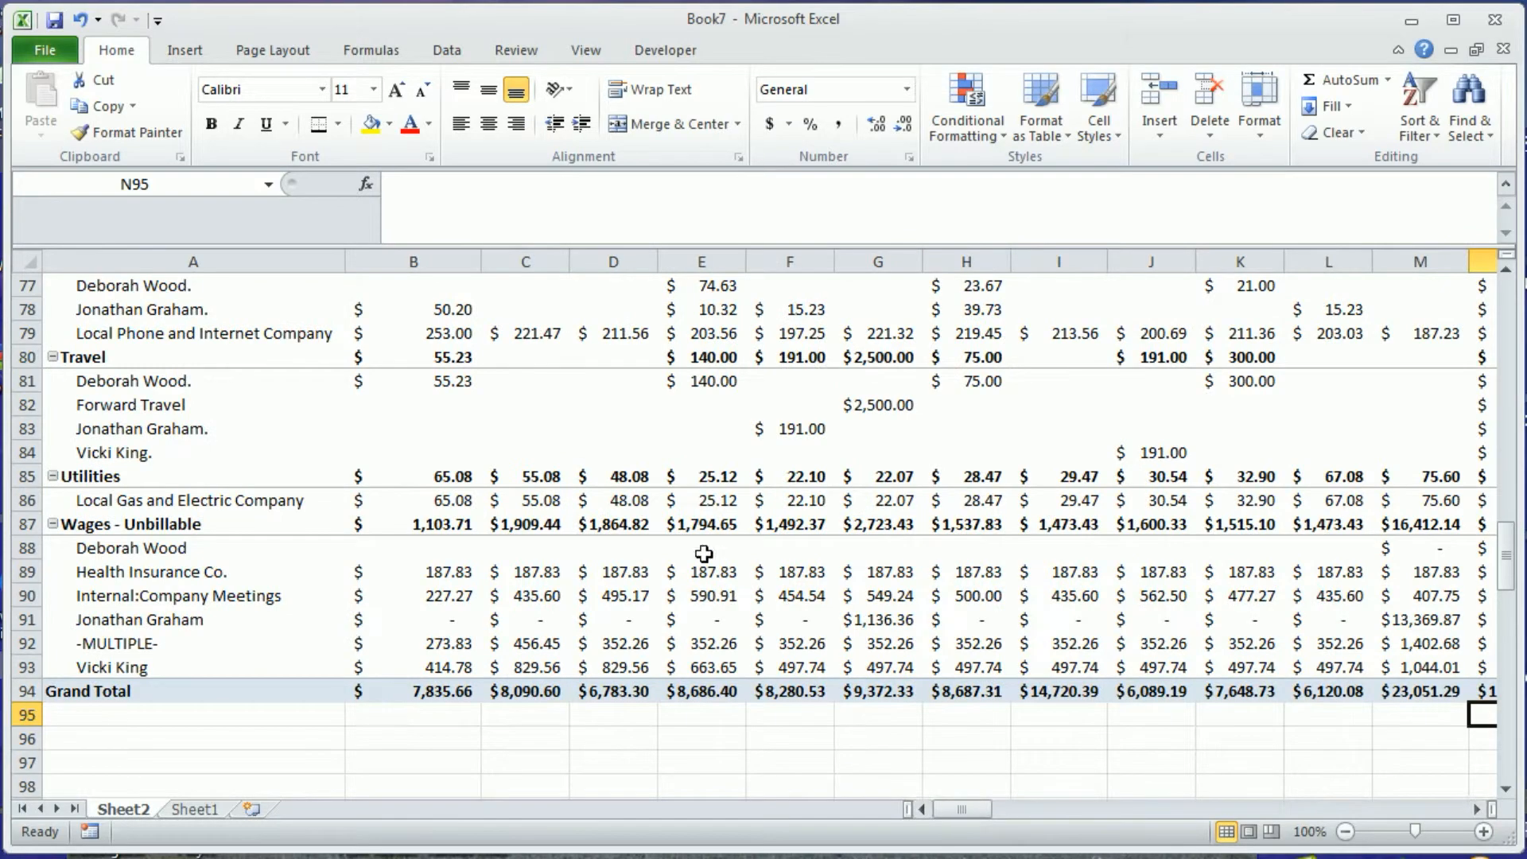
pyautogui.scroll(20, 623, 545)
pyautogui.scroll(5, 627, 550)
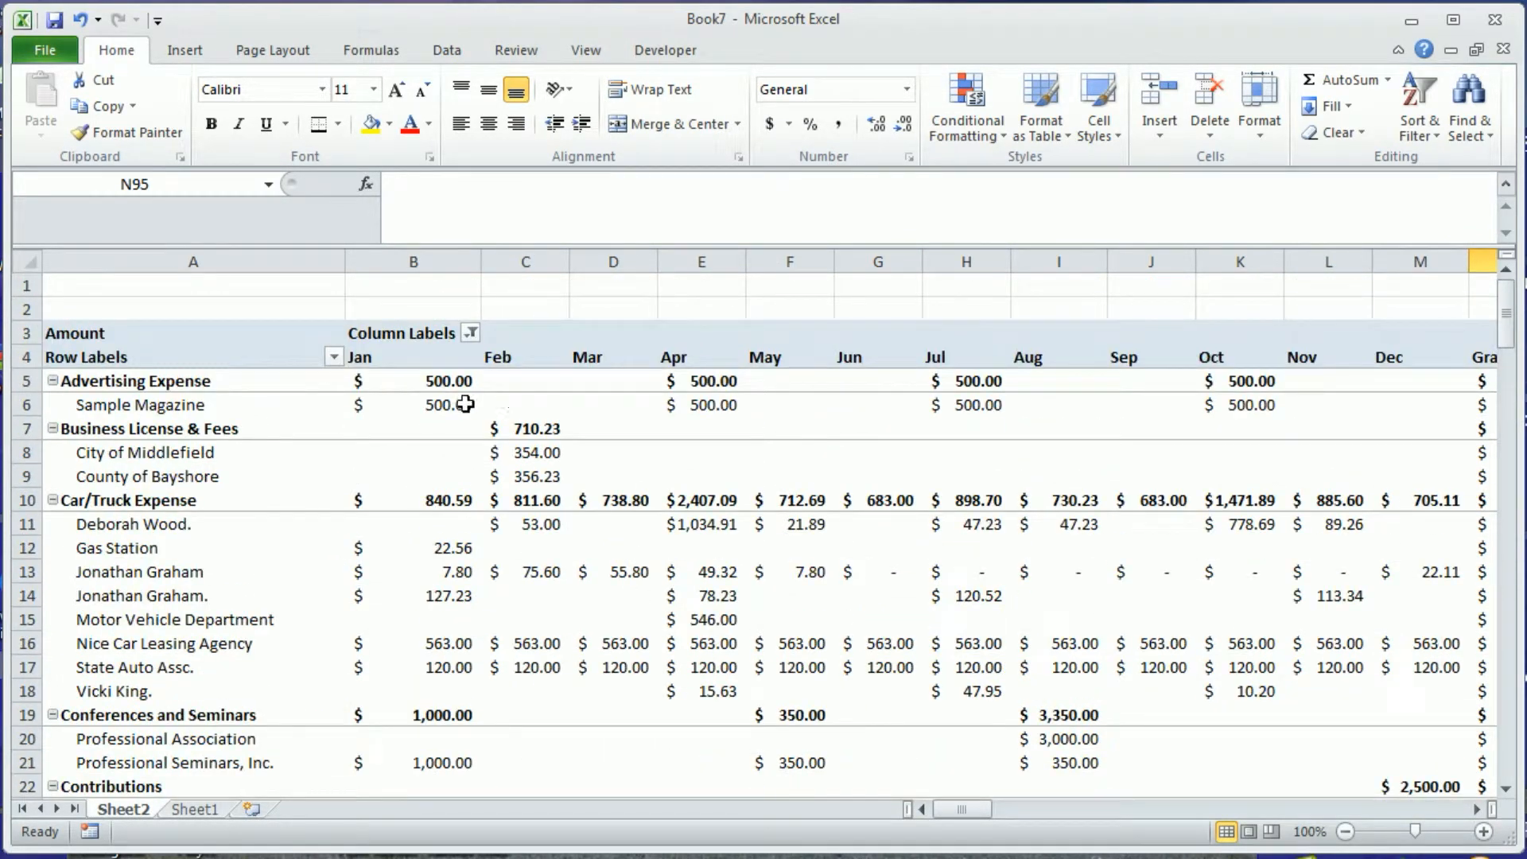
pyautogui.click(434, 382)
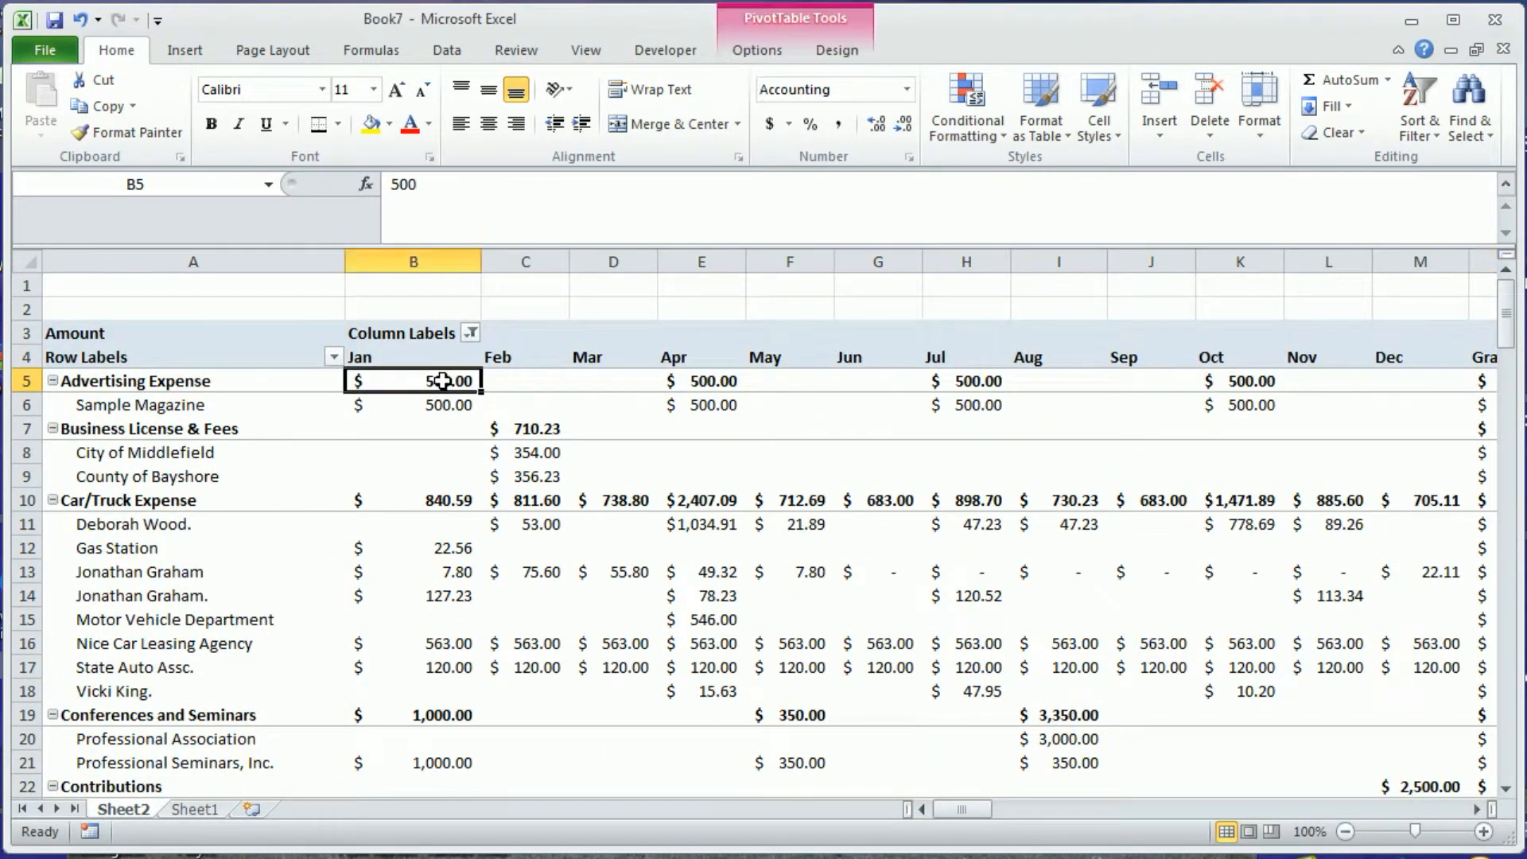
pyautogui.click(585, 51)
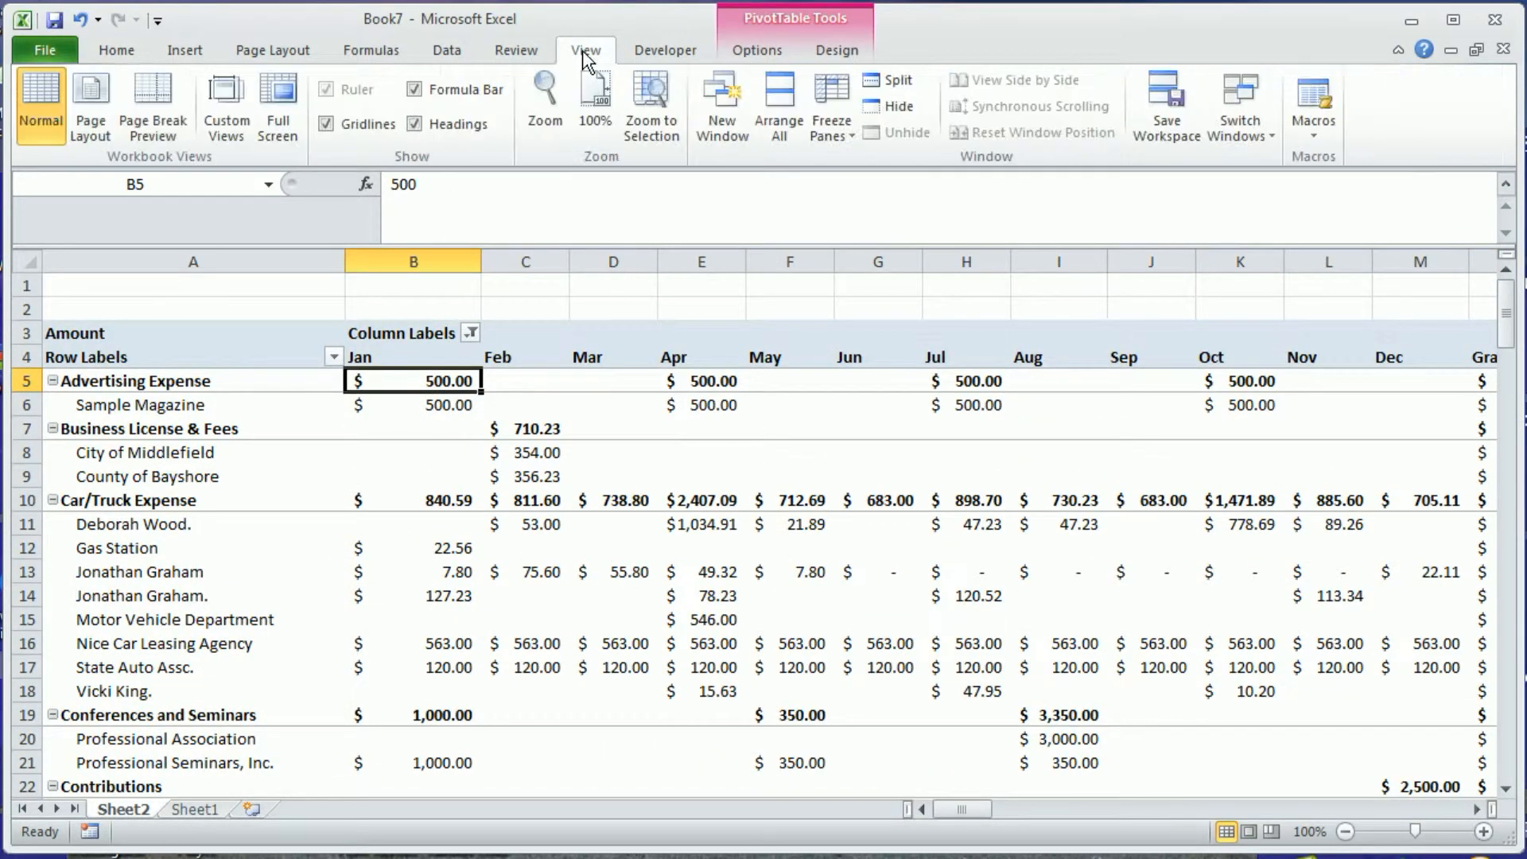
pyautogui.click(835, 135)
pyautogui.click(892, 176)
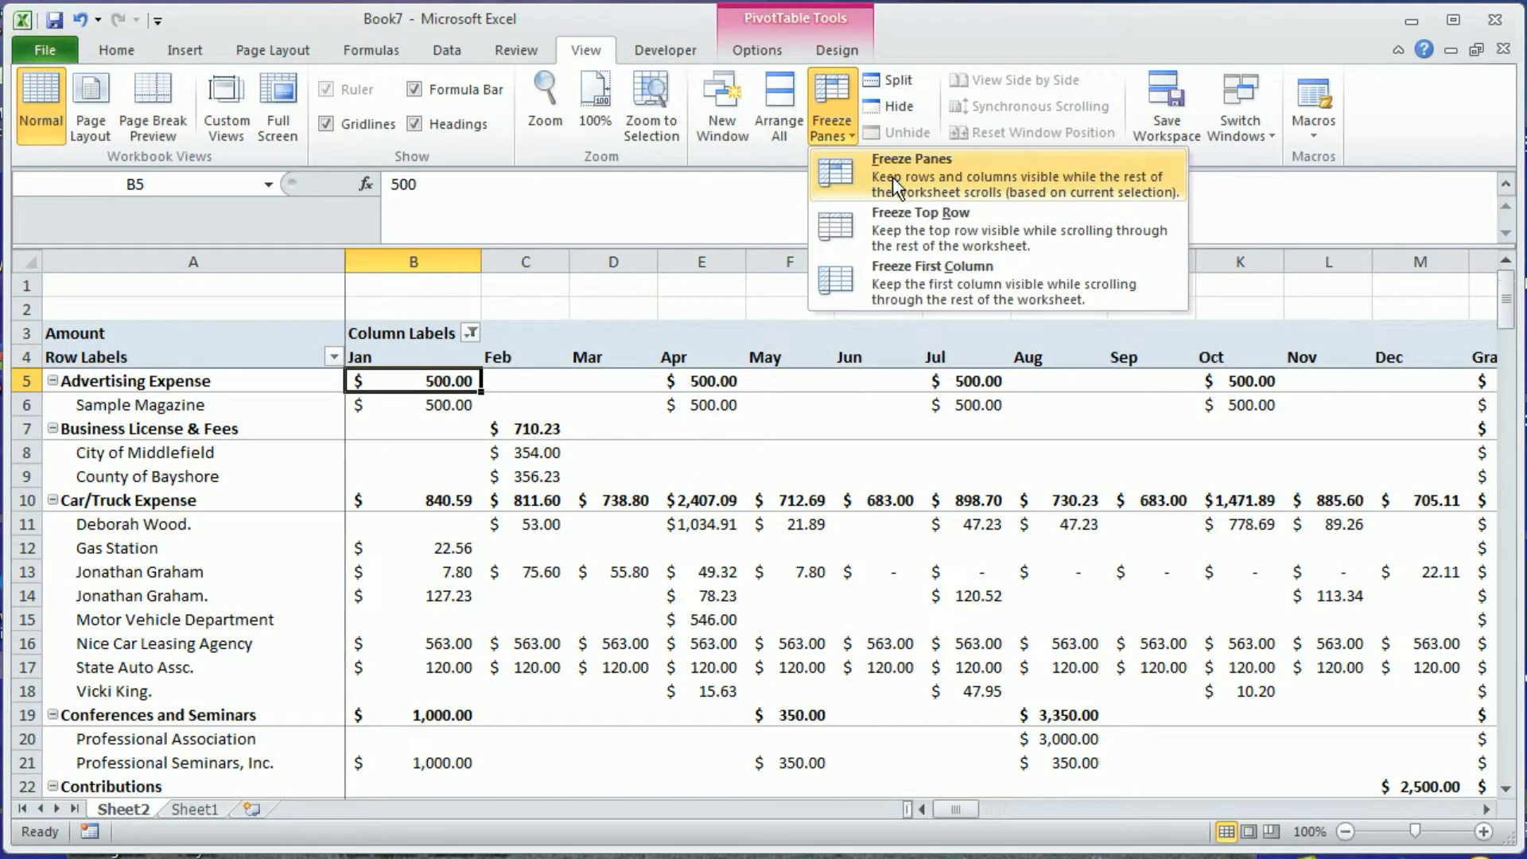
# Set the PivotTable's Expense field to insert a blank line after each item label.
pyautogui.click(122, 379)
pyautogui.rightClick(122, 379)
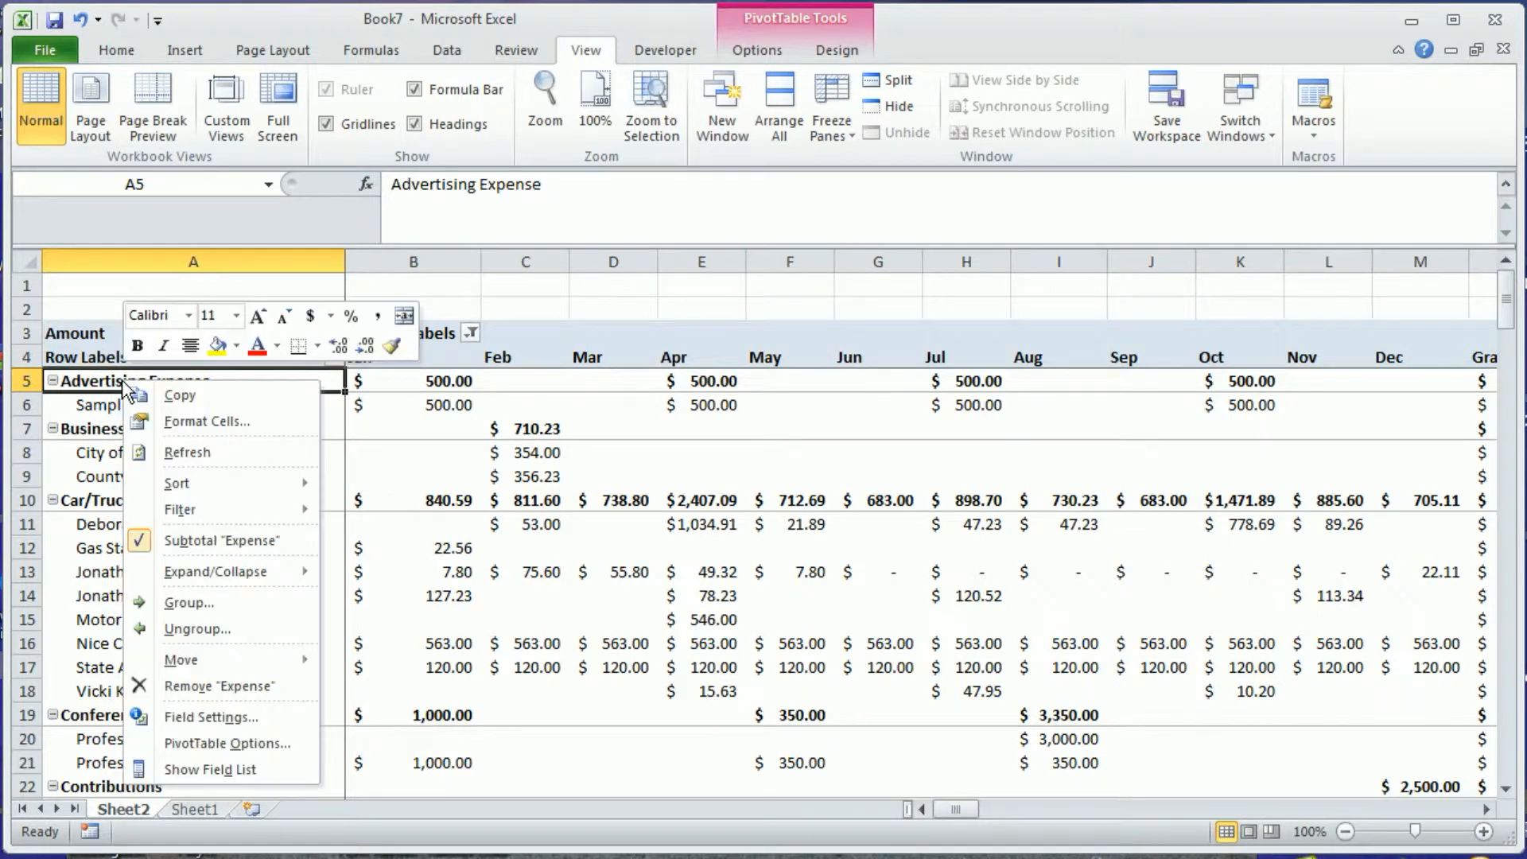
pyautogui.click(215, 715)
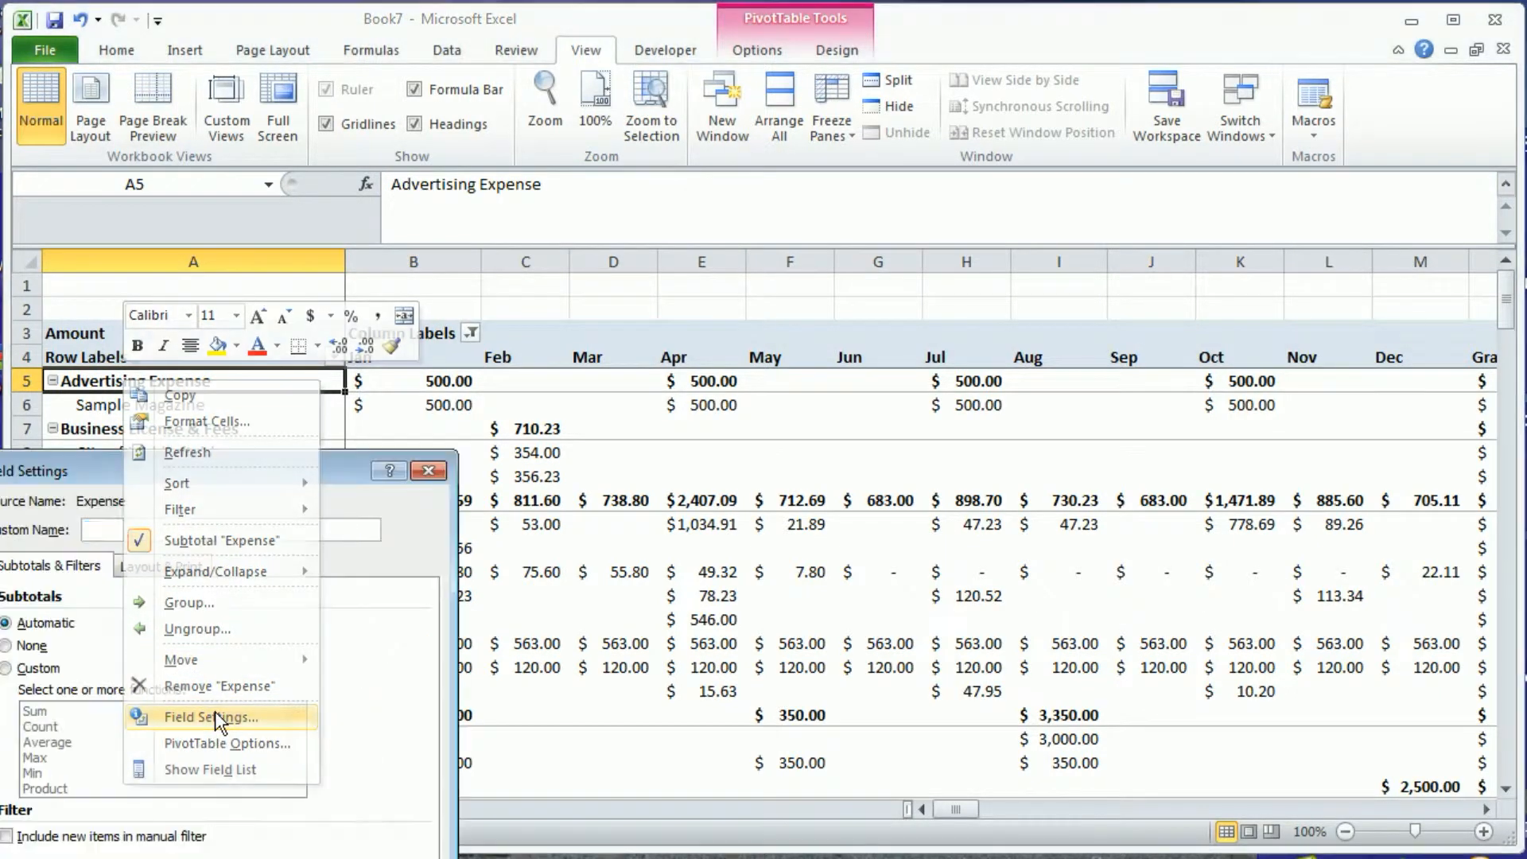
pyautogui.click(163, 566)
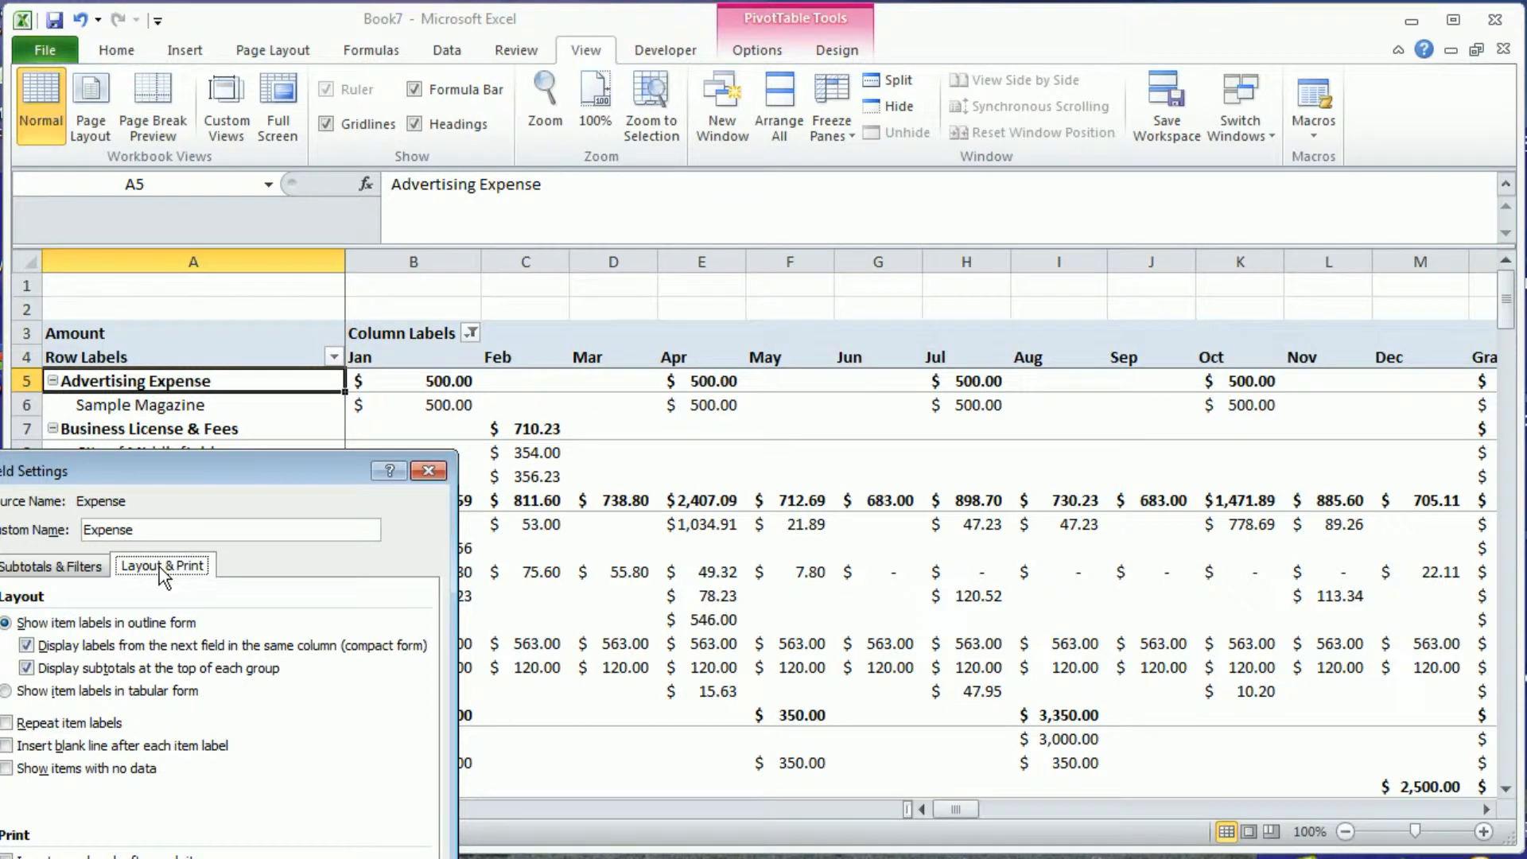
pyautogui.moveTo(258, 476); pyautogui.dragTo(507, 359)
pyautogui.click(253, 628)
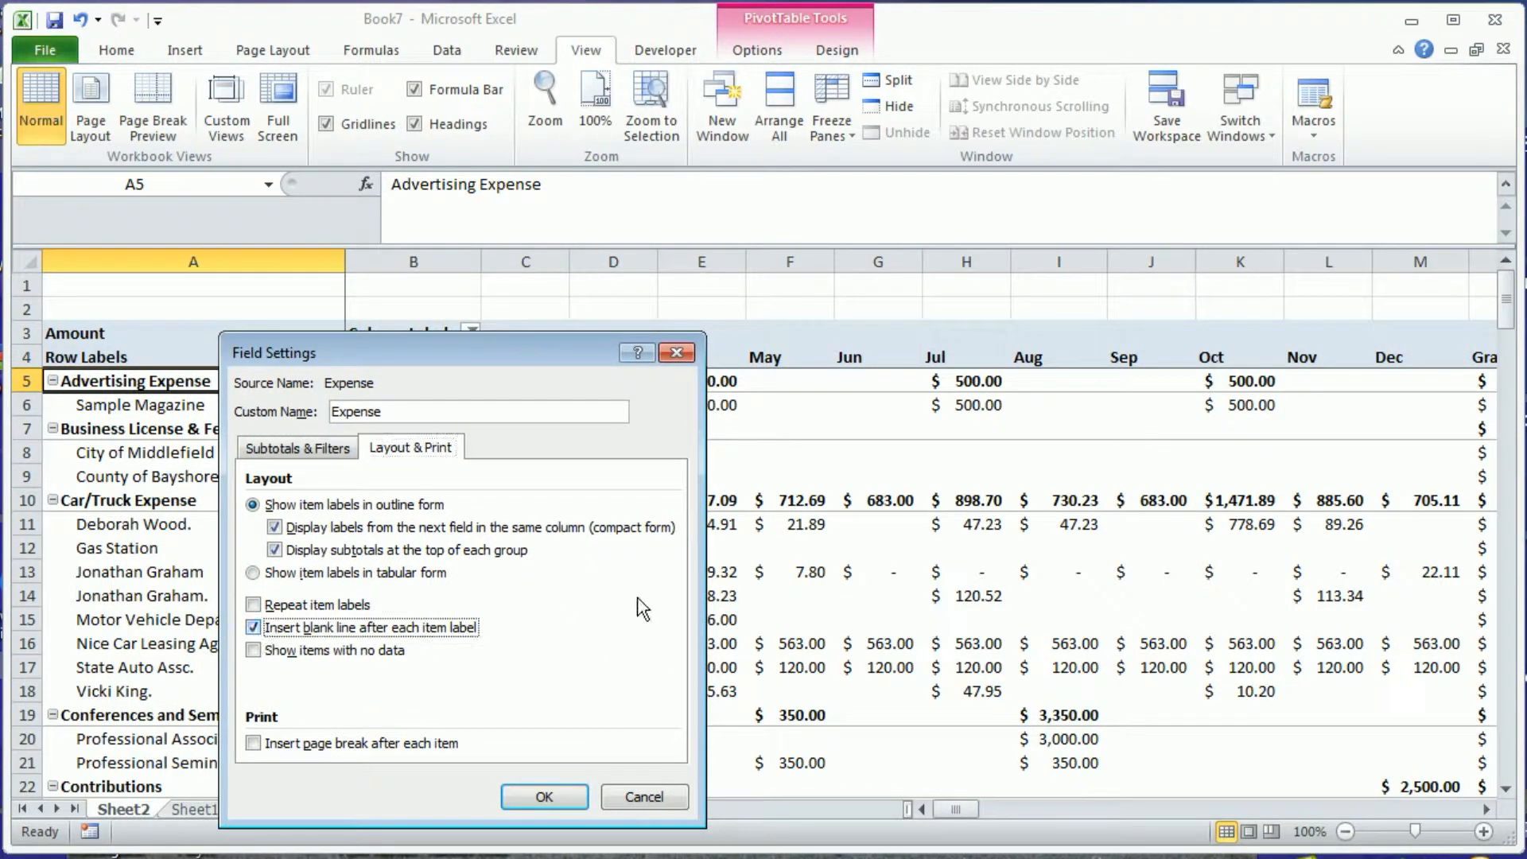
pyautogui.click(544, 796)
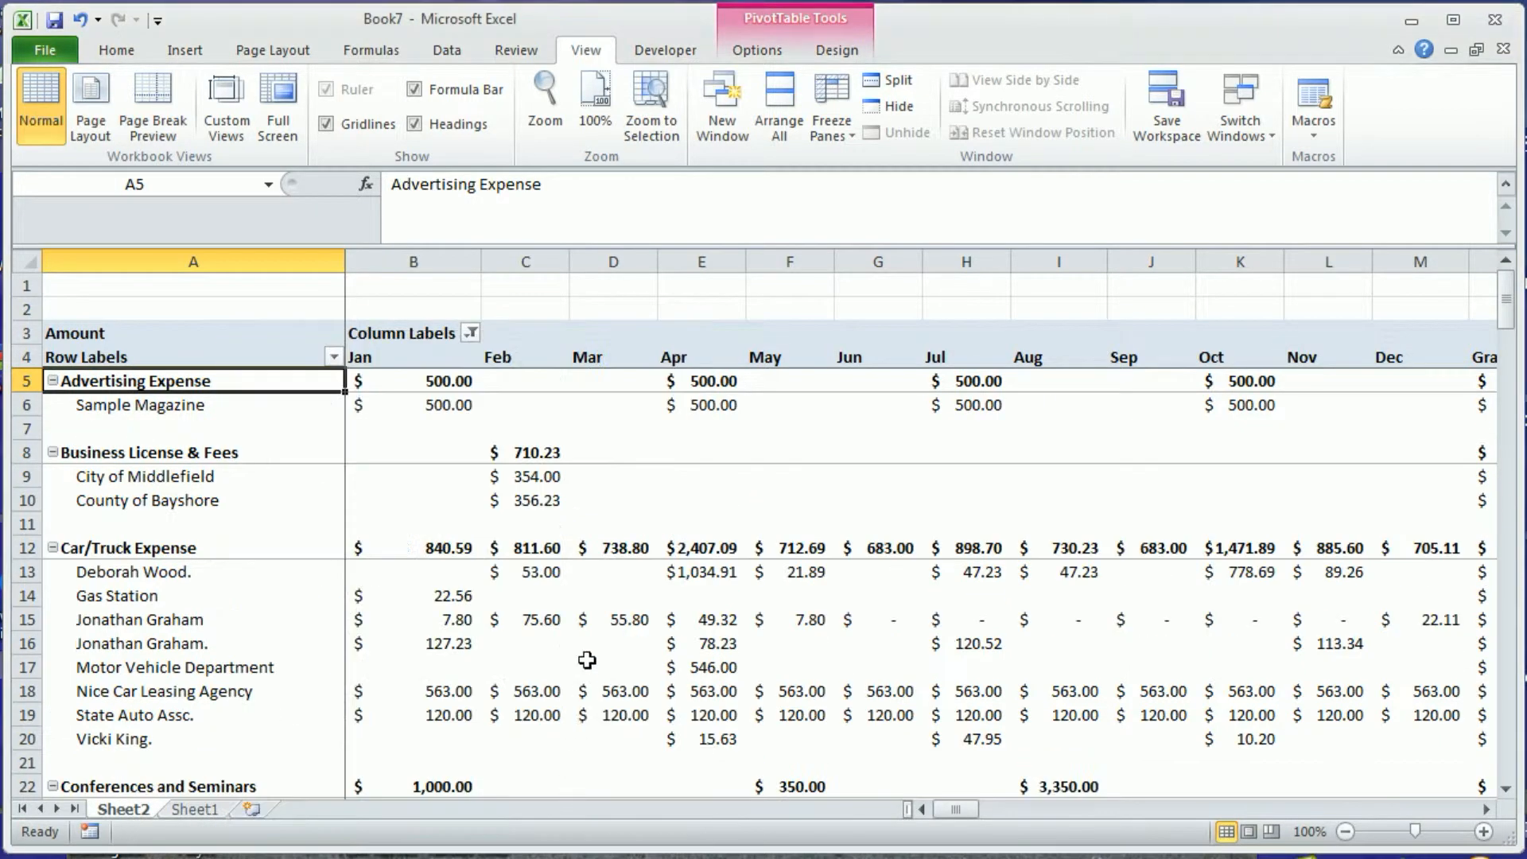
# Examine the names under Car/Truck Expense, including the near-duplicate name rows 15 and 16, and the monthly amounts in row 13.
pyautogui.click(608, 640)
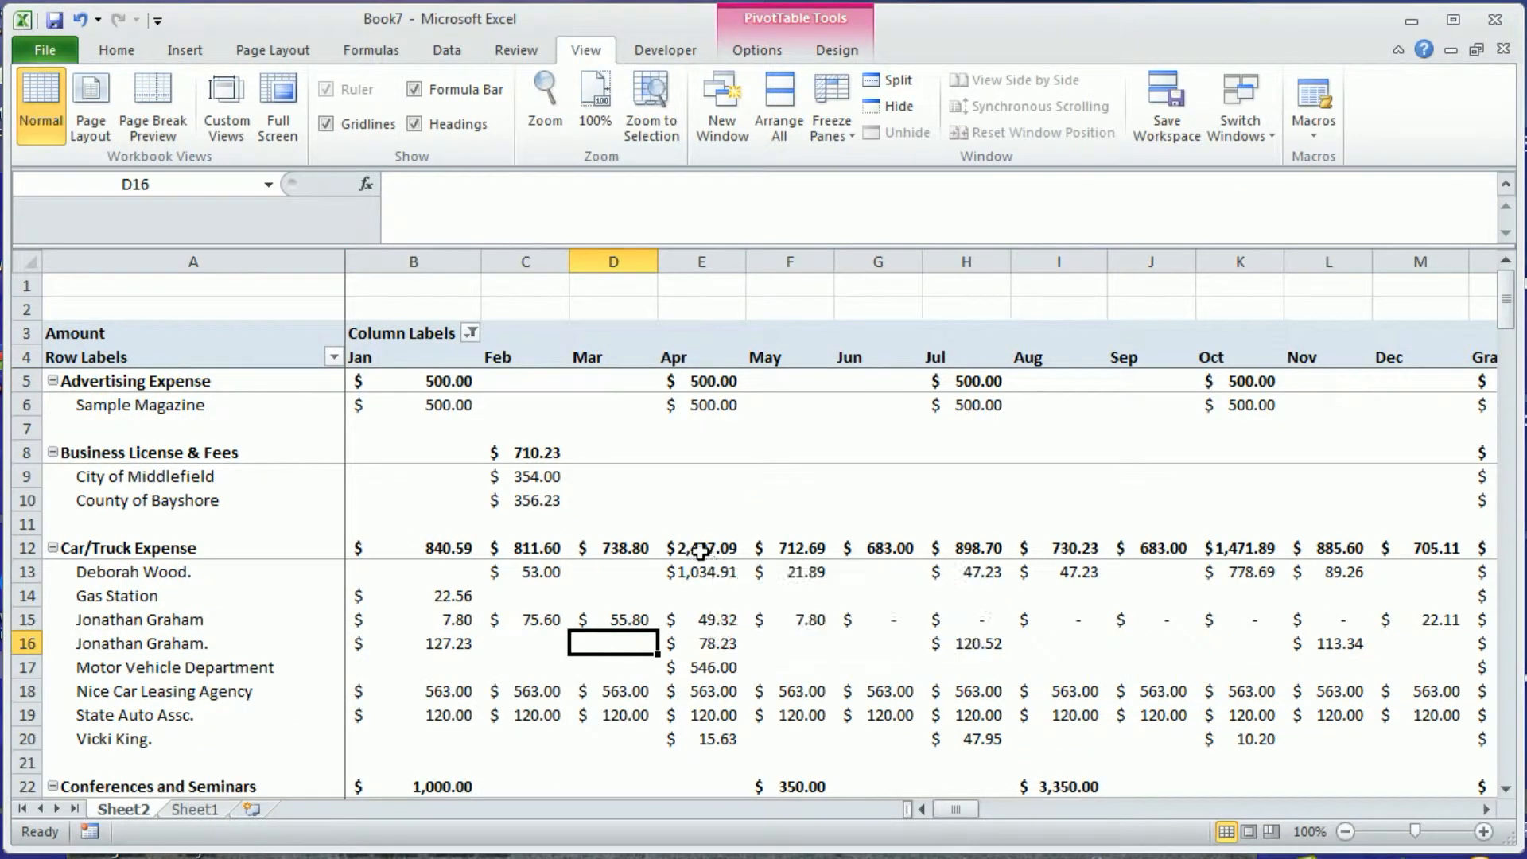
pyautogui.click(842, 674)
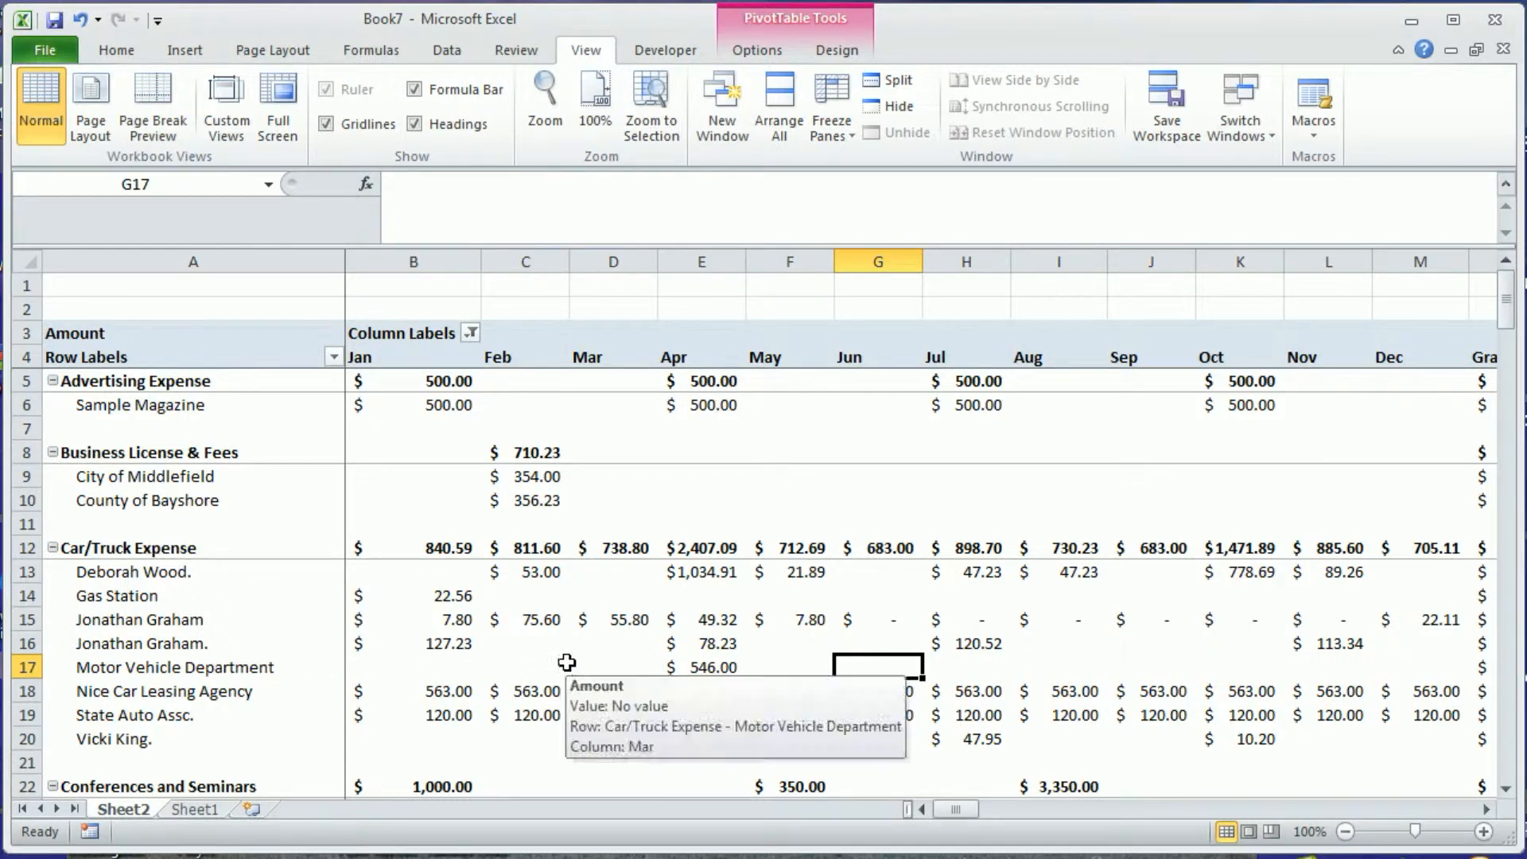
pyautogui.moveTo(205, 627); pyautogui.dragTo(203, 643)
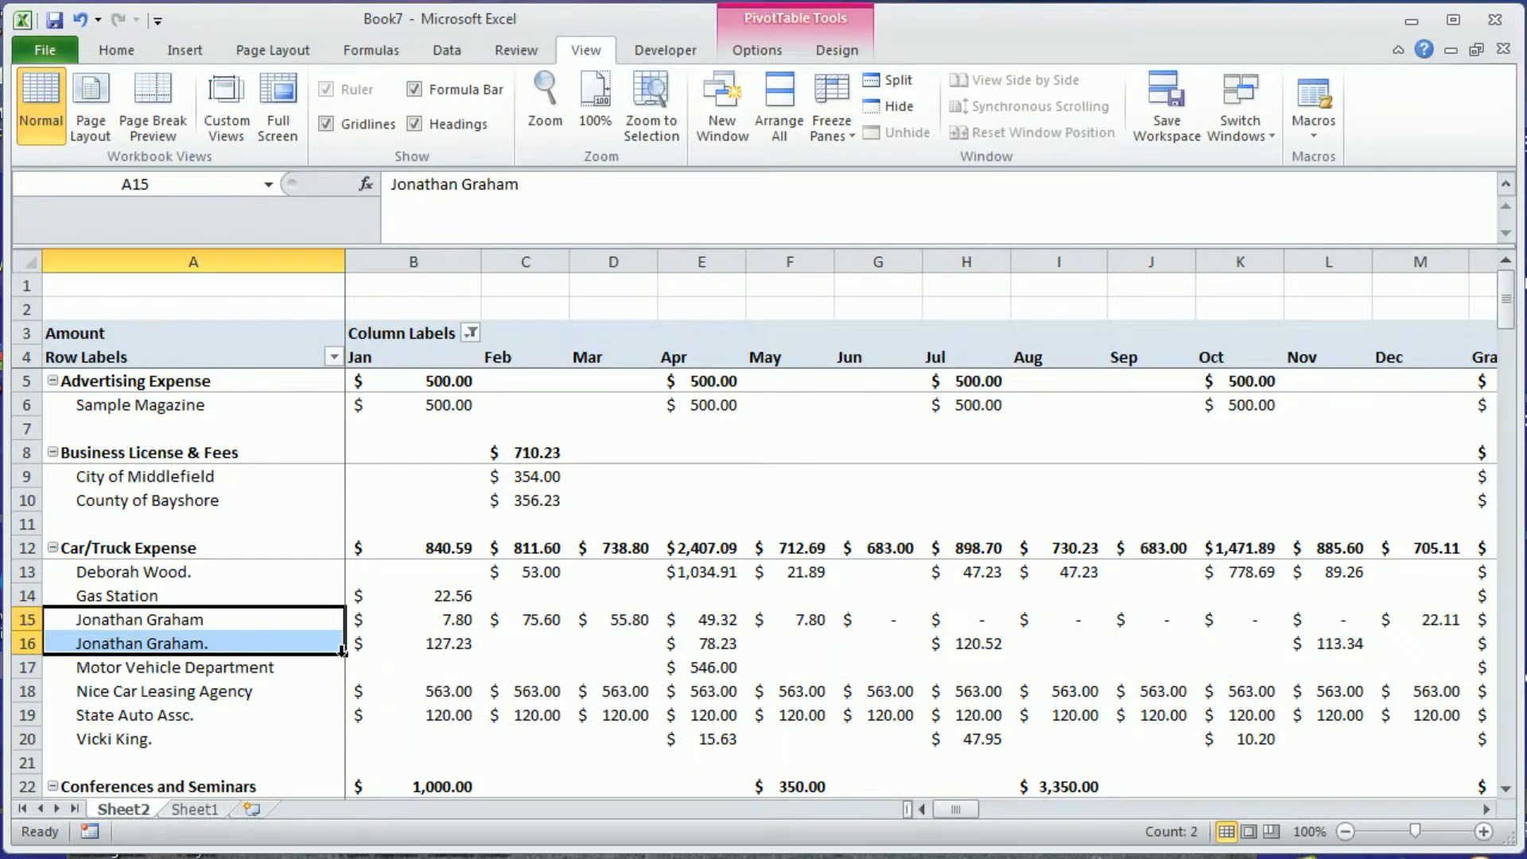
pyautogui.click(755, 685)
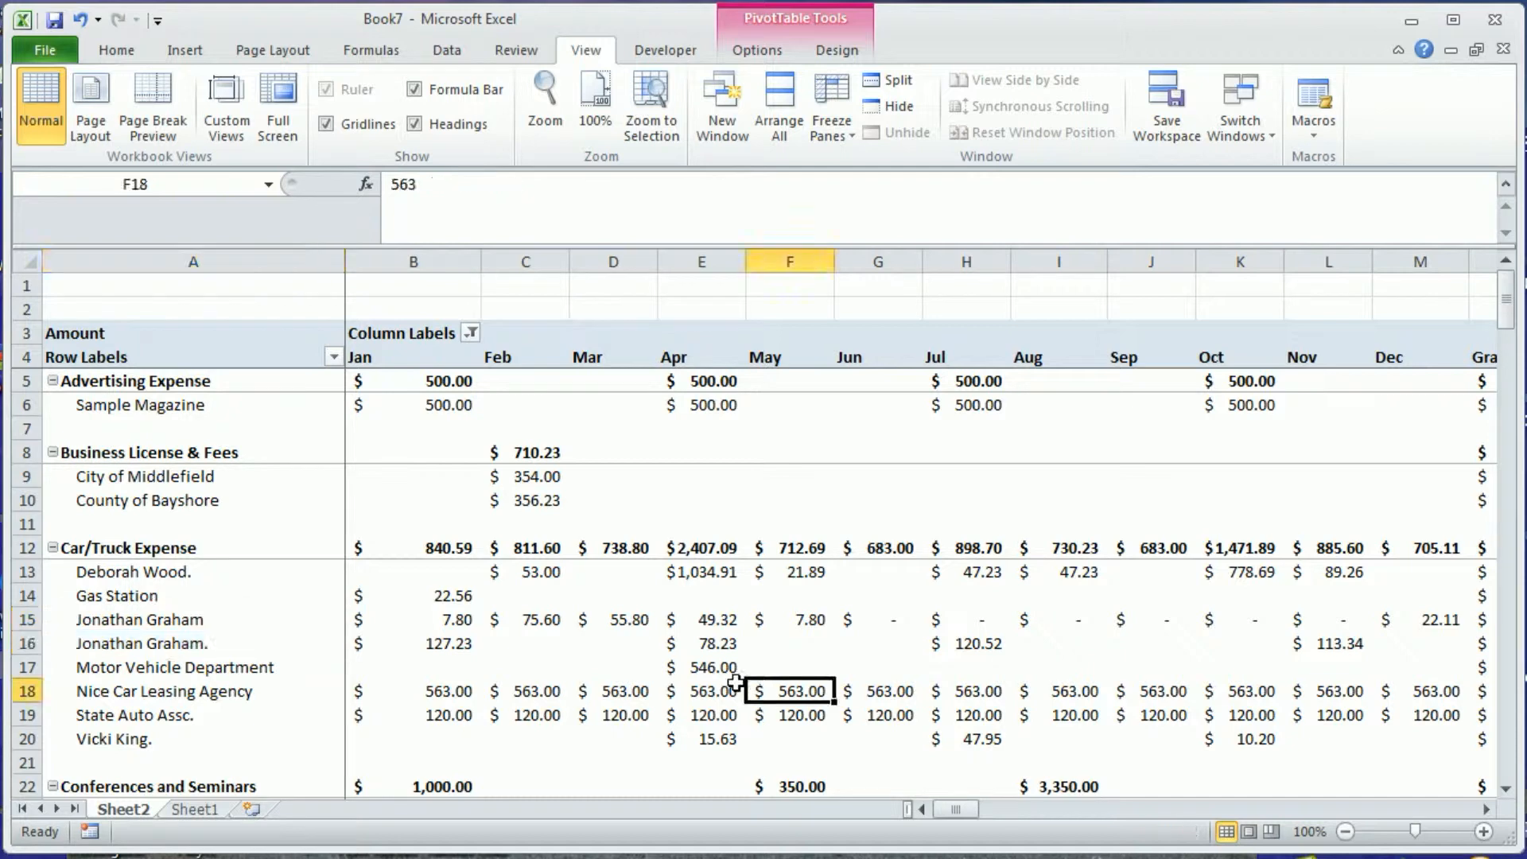
pyautogui.click(710, 572)
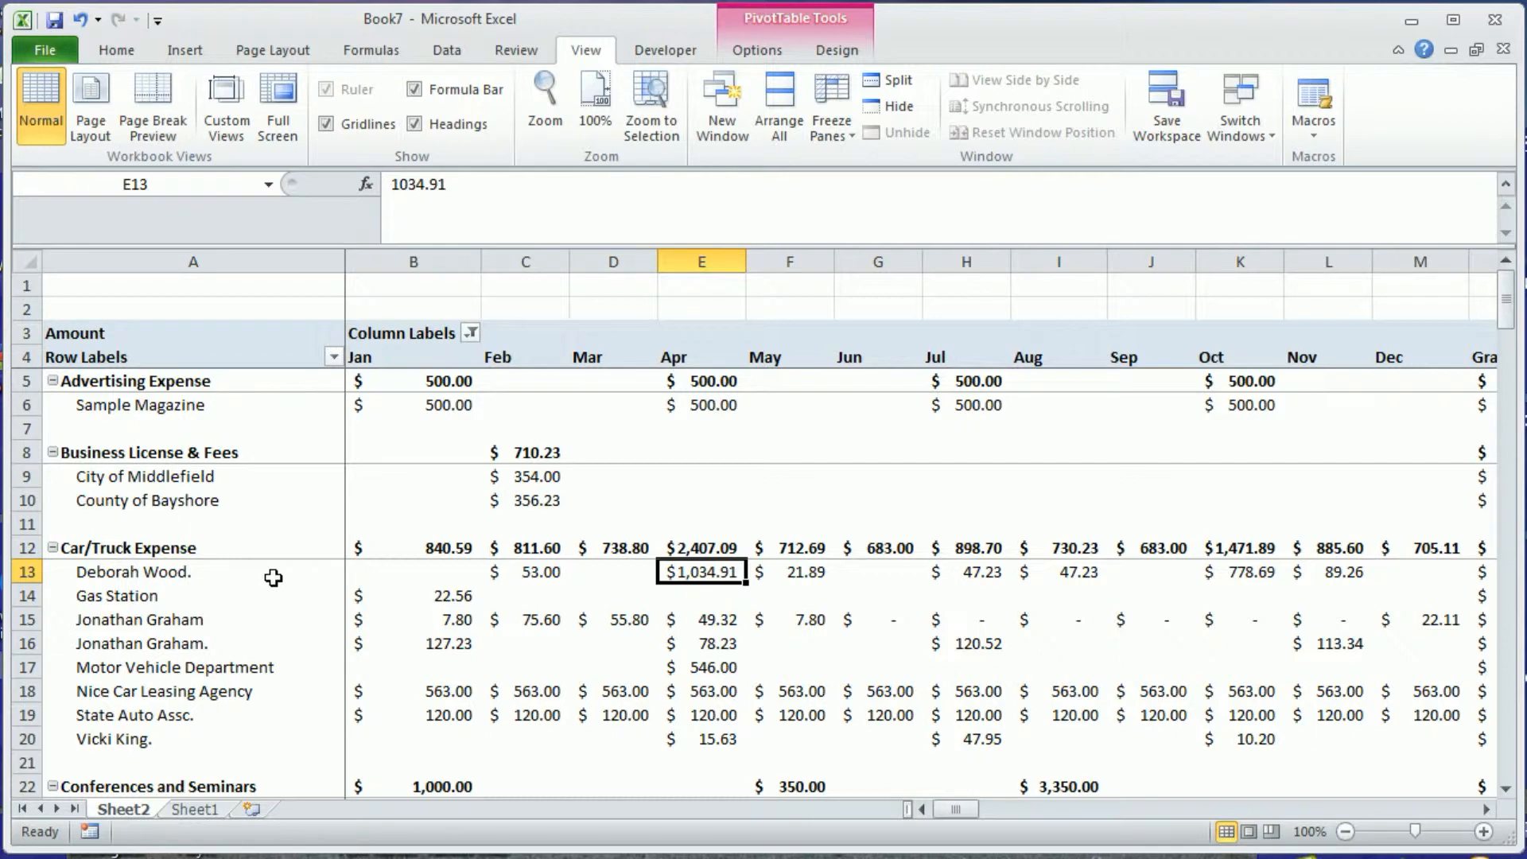
pyautogui.click(520, 573)
pyautogui.click(987, 573)
pyautogui.click(1068, 572)
pyautogui.click(722, 575)
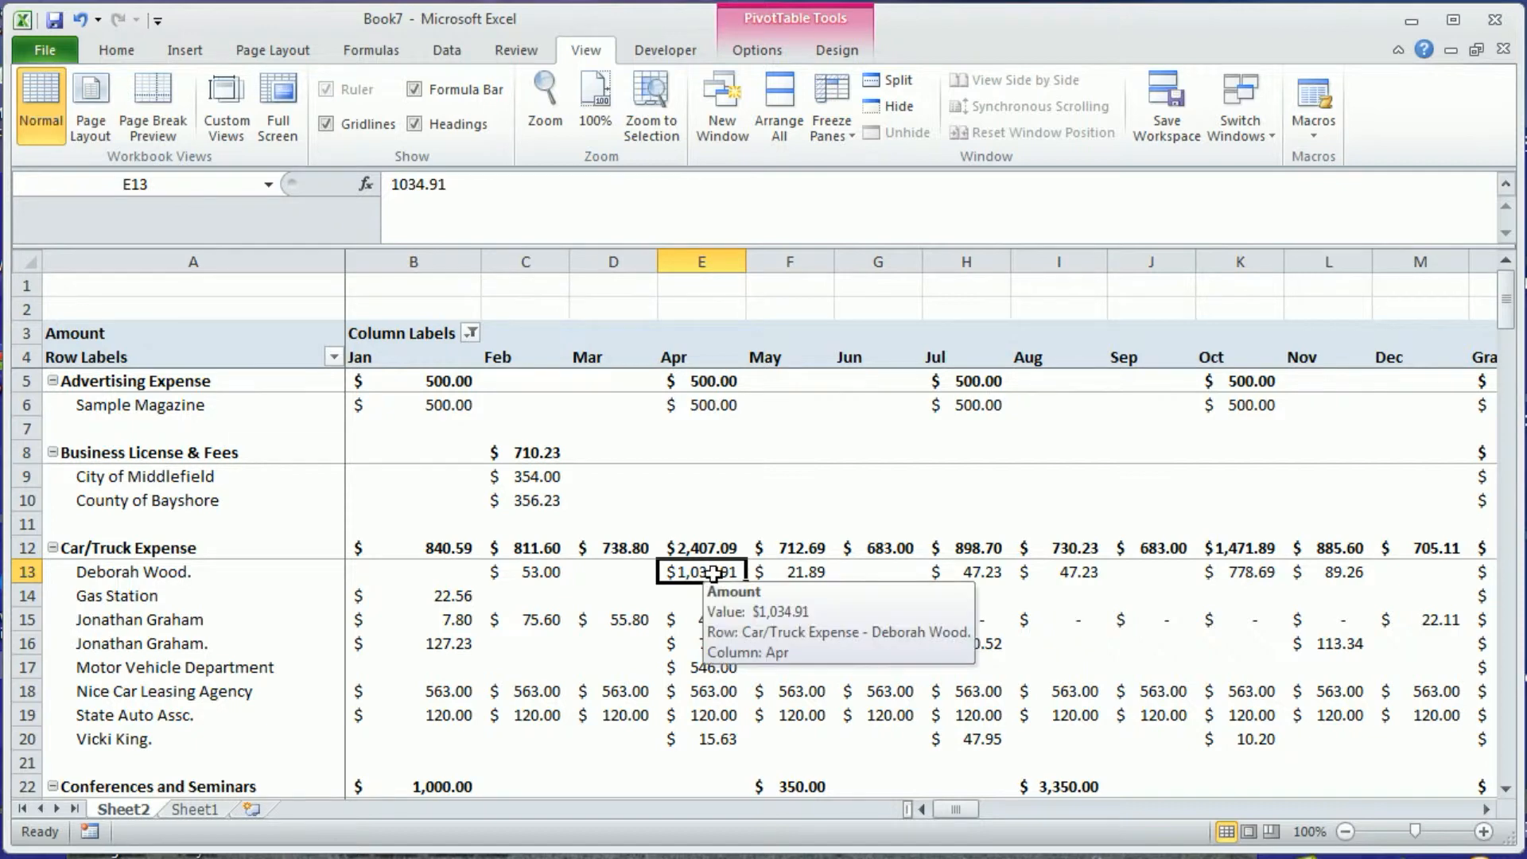
# Drill down into the April amount in E13 and autofit all columns of the resulting detail sheet.
pyautogui.doubleClick(713, 573)
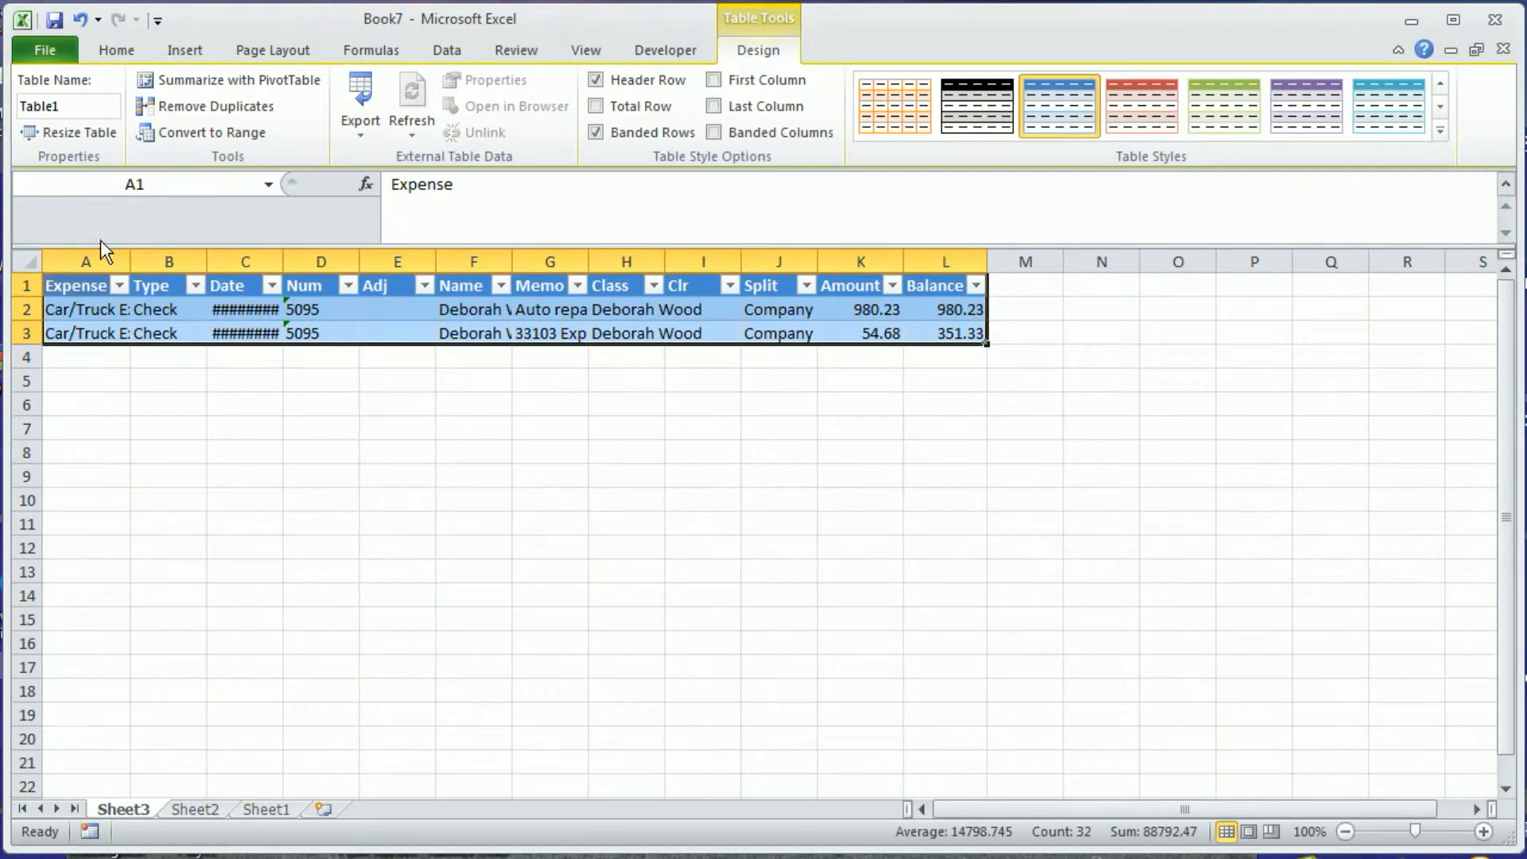
pyautogui.click(27, 261)
pyautogui.doubleClick(206, 261)
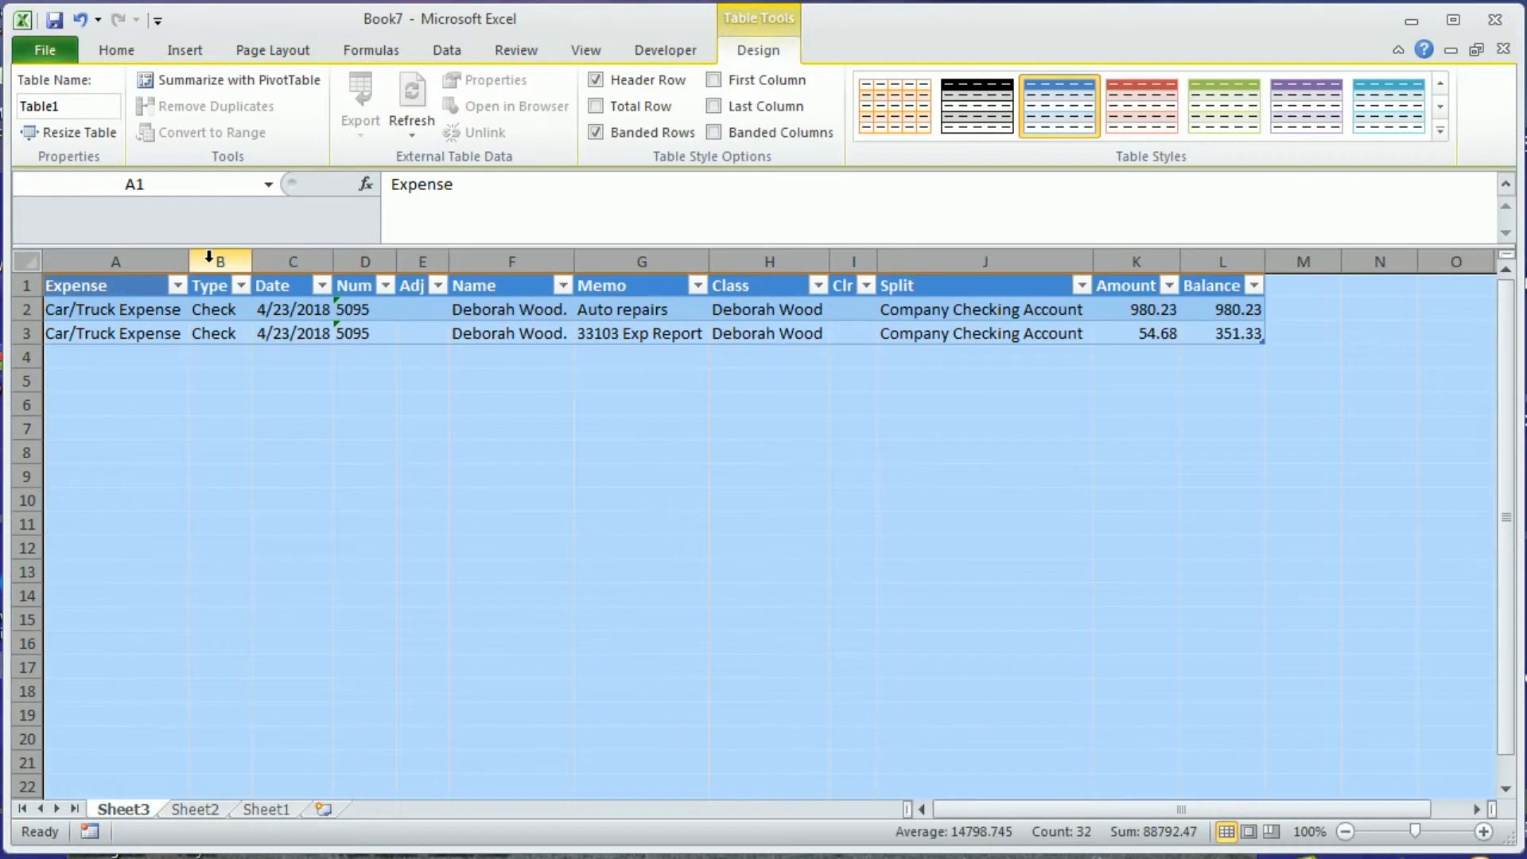
pyautogui.click(426, 446)
# Inspect the memos and amount of the transactions that make up the April Car/Truck Expense figure.
pyautogui.click(600, 312)
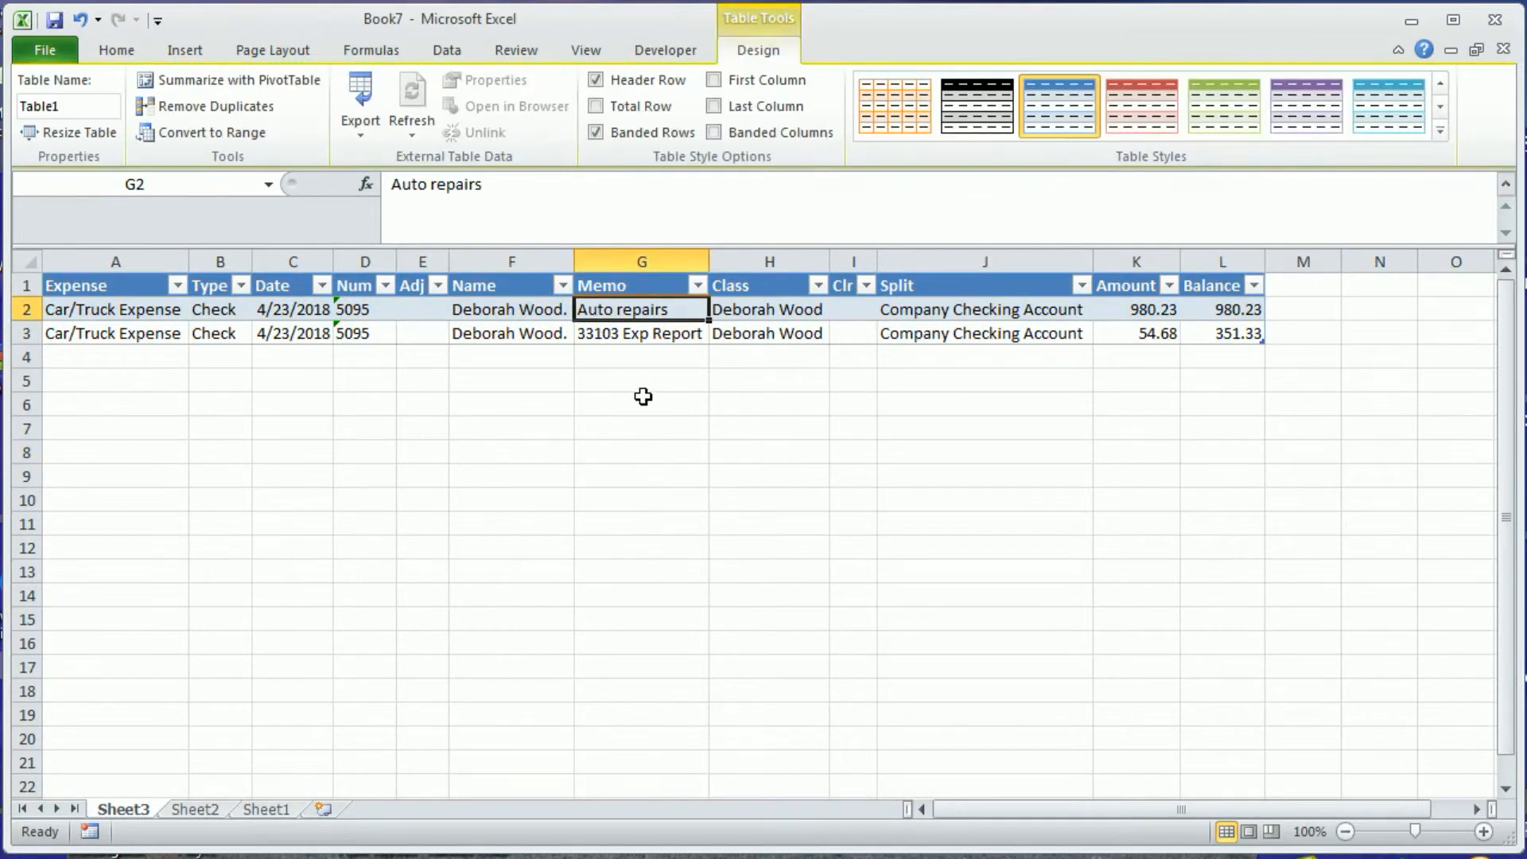
pyautogui.click(1129, 312)
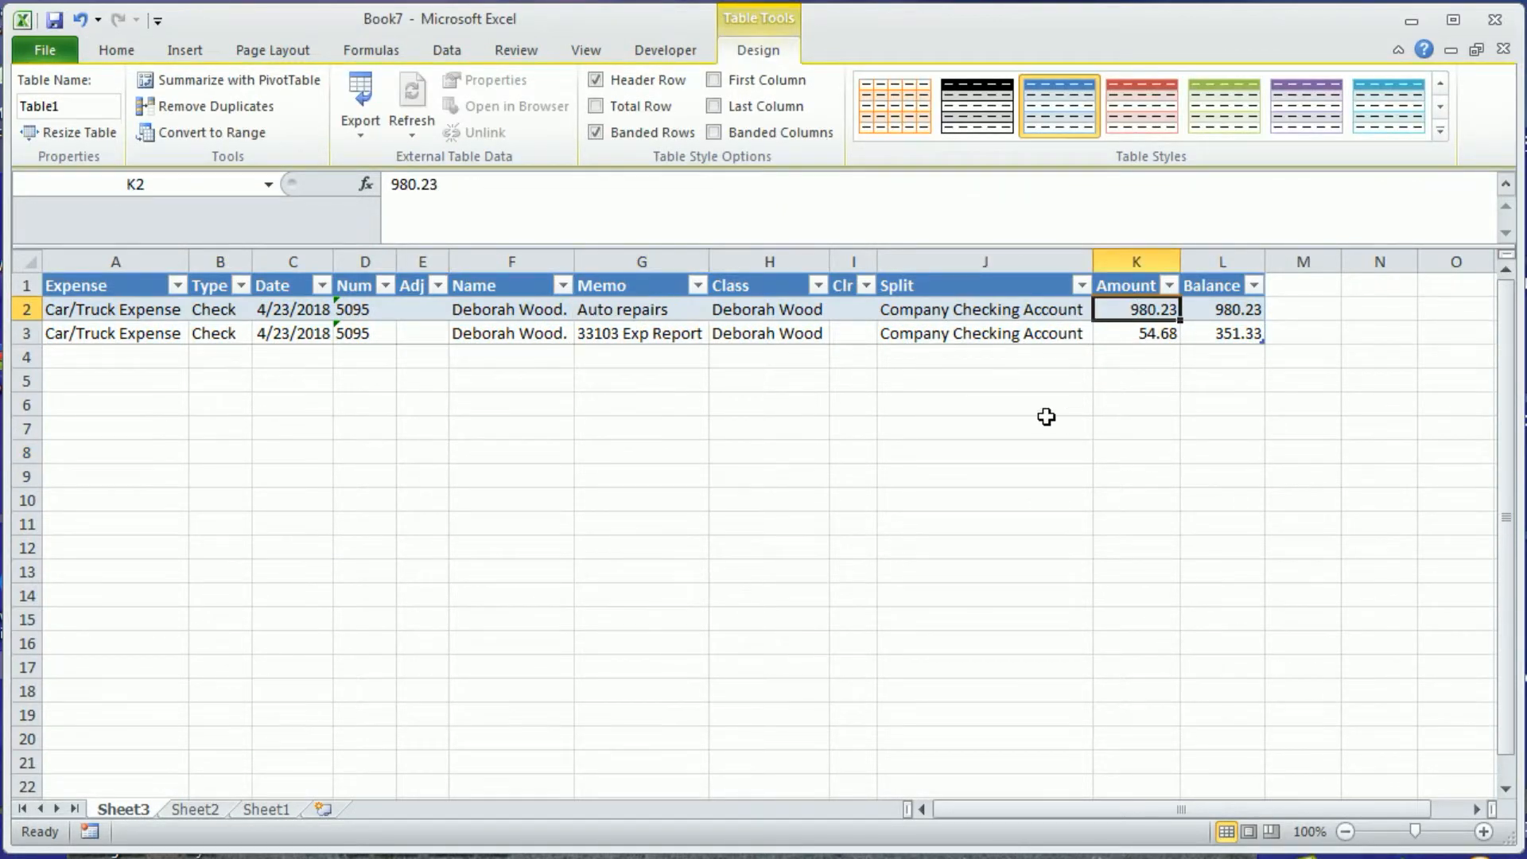
pyautogui.click(637, 333)
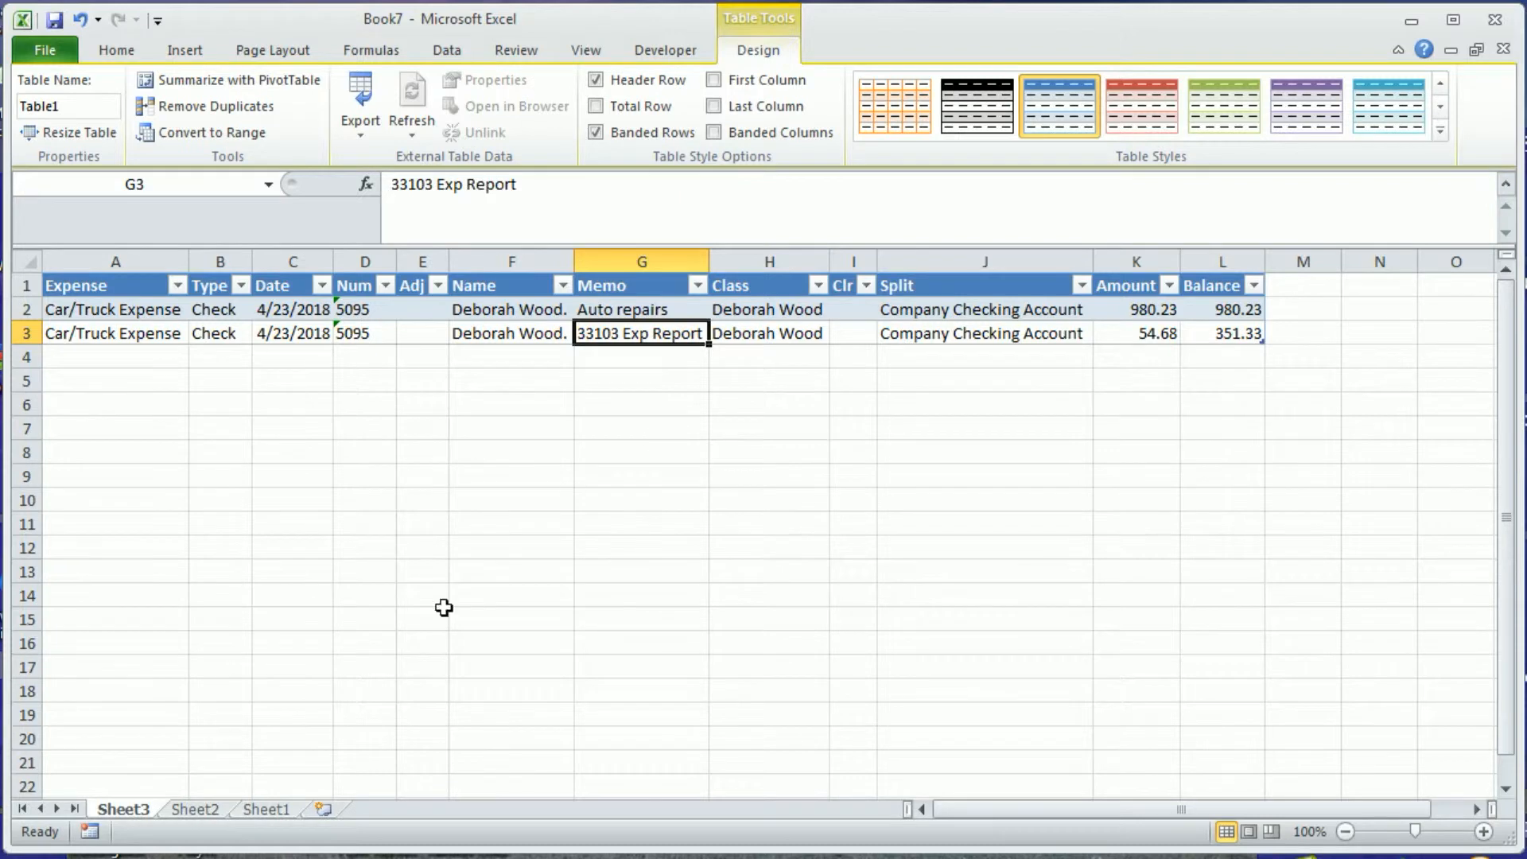
# Delete the drill-down detail sheet Sheet3 from the workbook.
pyautogui.rightClick(134, 810)
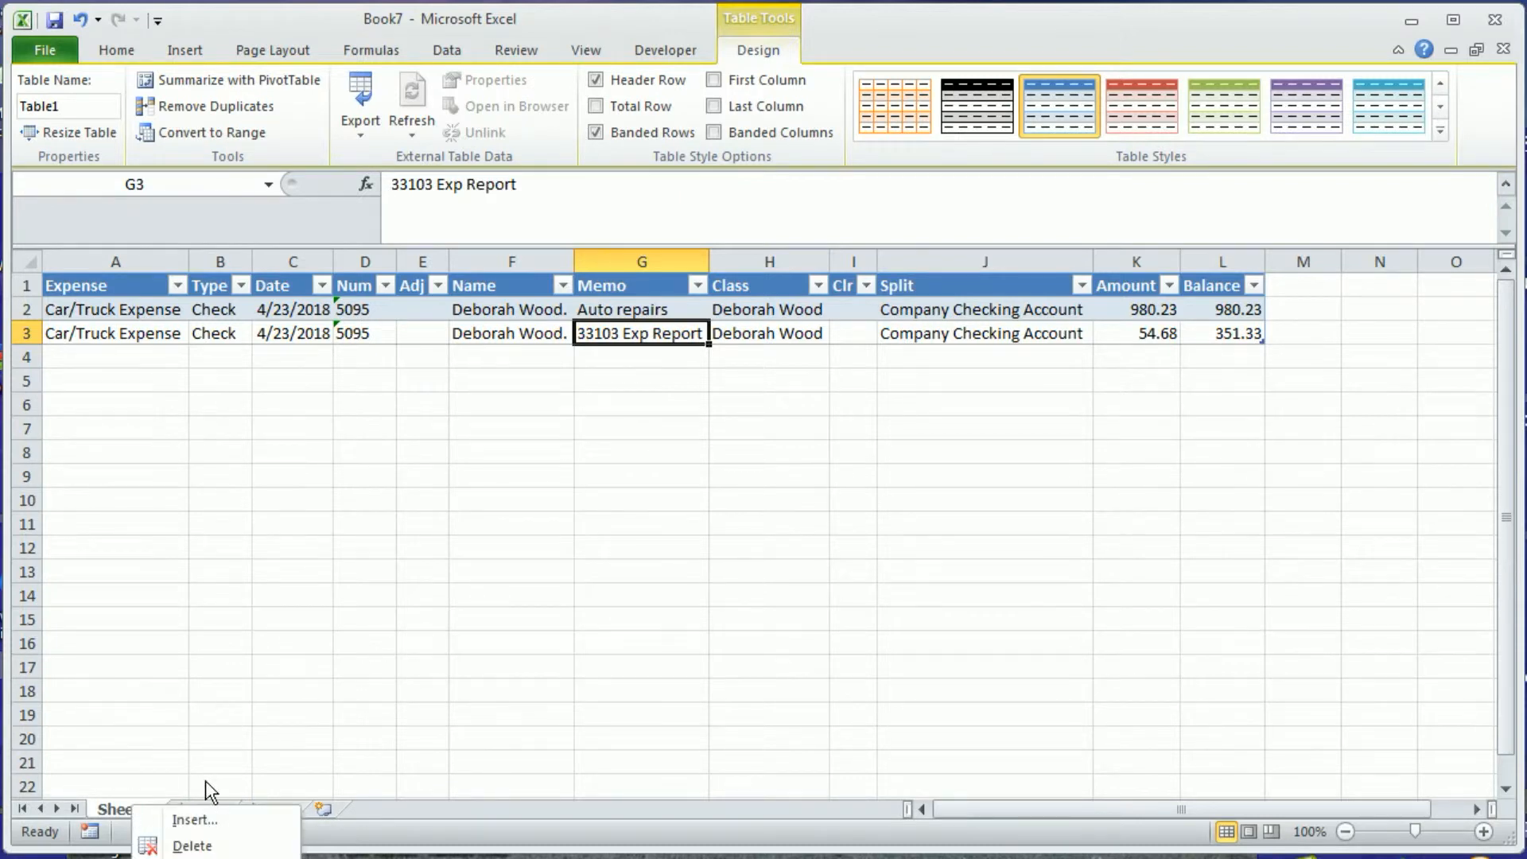
pyautogui.click(191, 846)
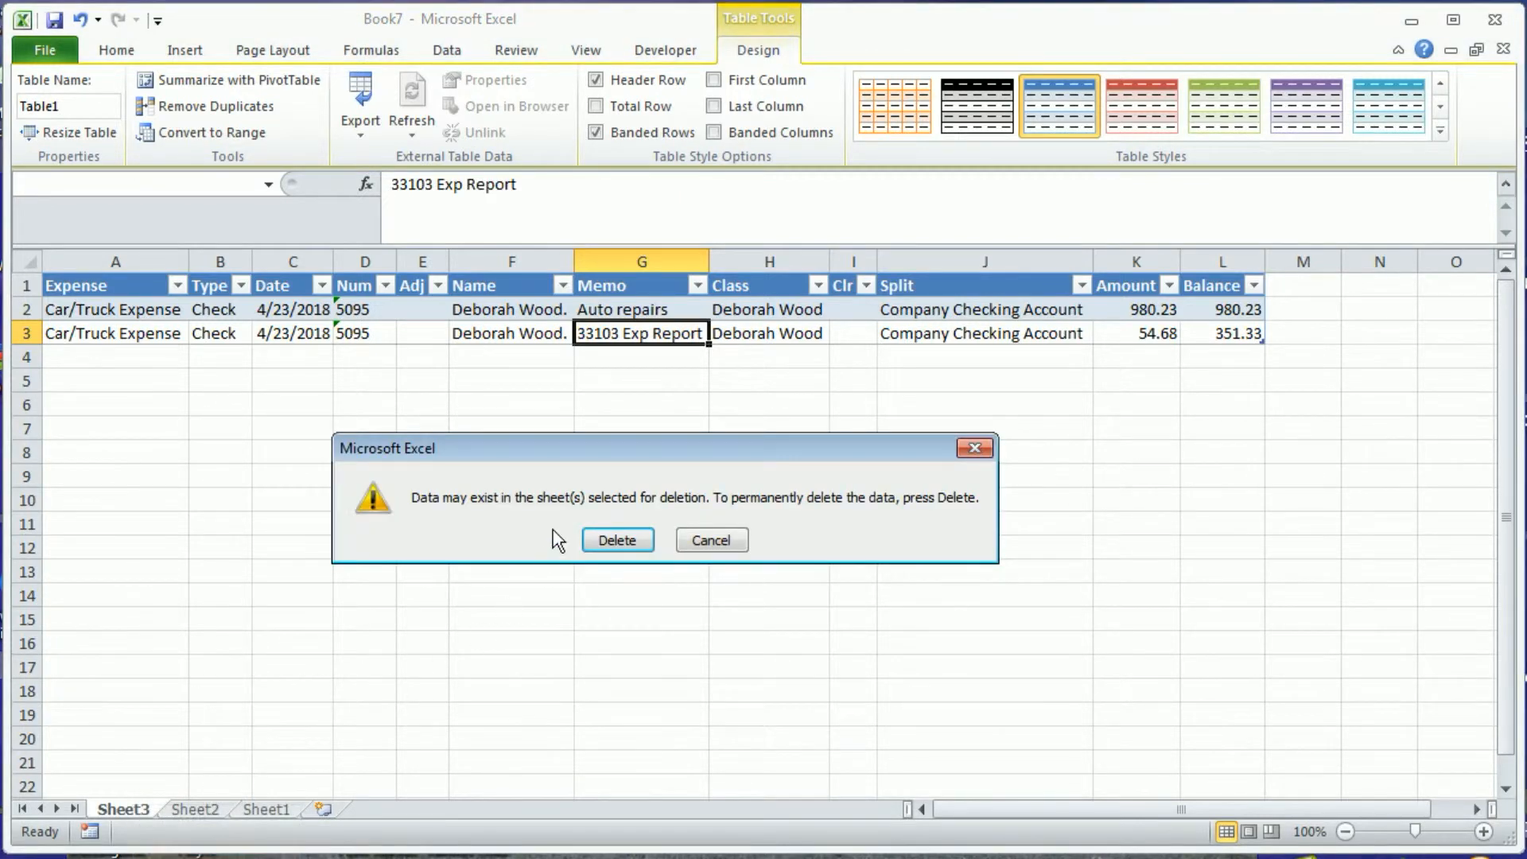
pyautogui.click(618, 540)
# Review the PivotTable's monthly amounts by account and name, from Advertising Expense down to Office Equipment.
pyautogui.click(445, 598)
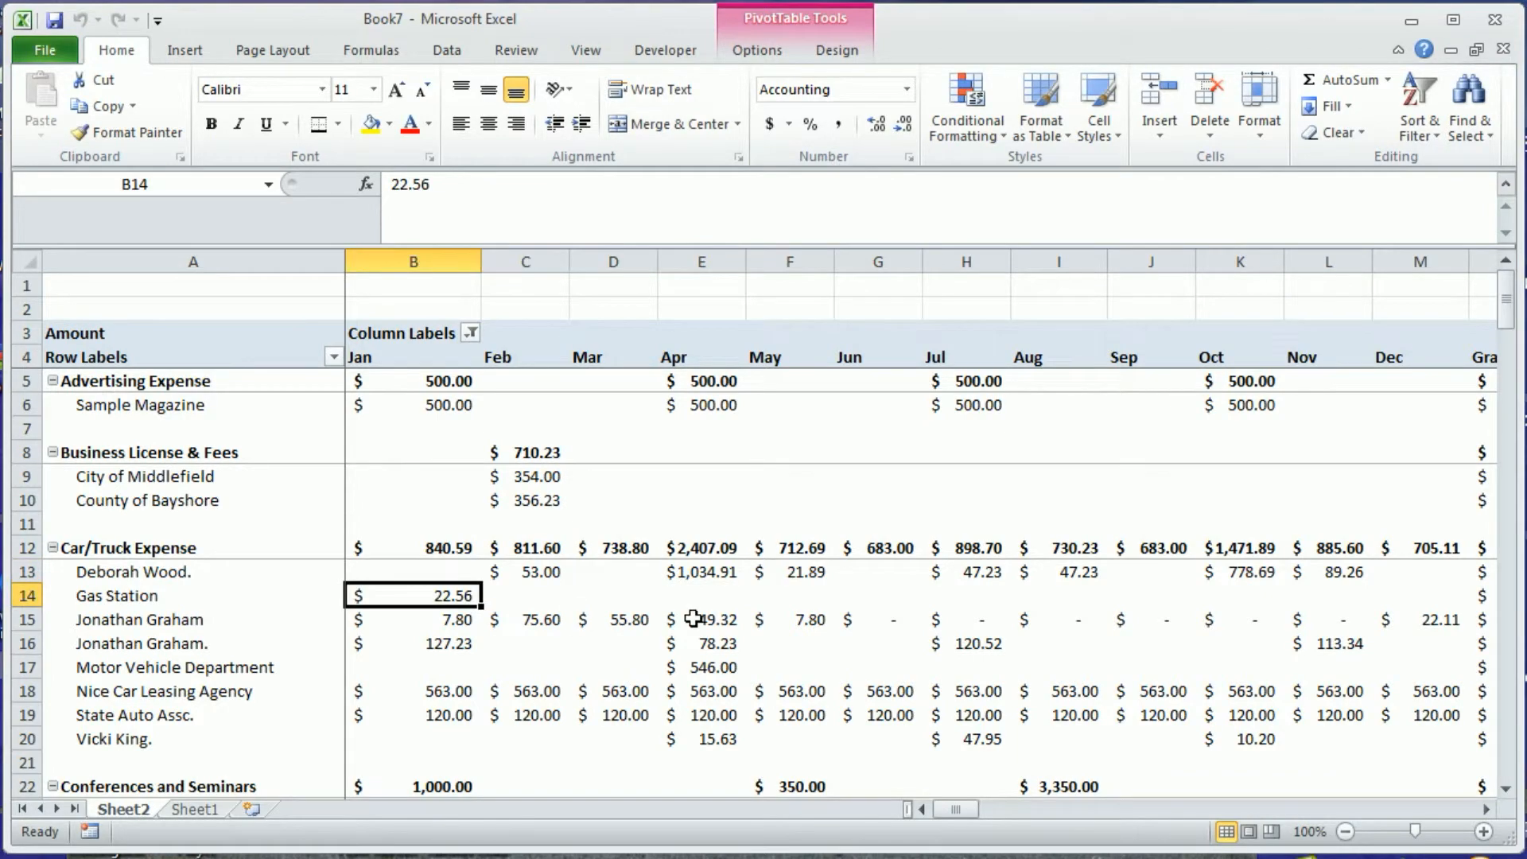
pyautogui.scroll(-1, 689, 589)
pyautogui.scroll(-2, 688, 586)
pyautogui.scroll(3, 689, 586)
pyautogui.click(708, 574)
pyautogui.scroll(-2, 704, 648)
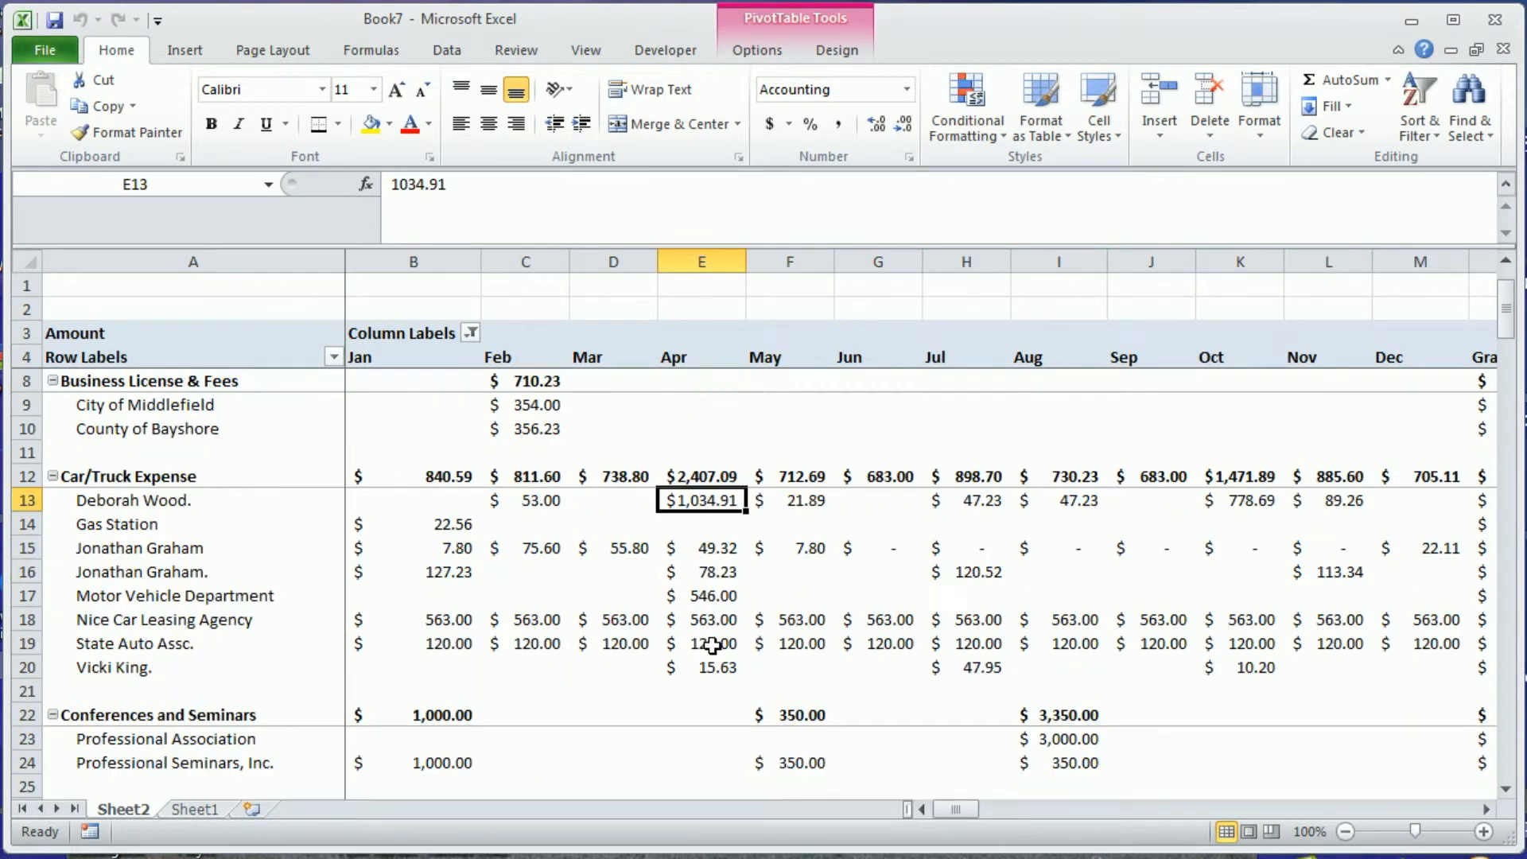
pyautogui.scroll(2, 711, 641)
pyautogui.scroll(-1, 655, 639)
pyautogui.scroll(1, 655, 638)
pyautogui.moveTo(654, 639)
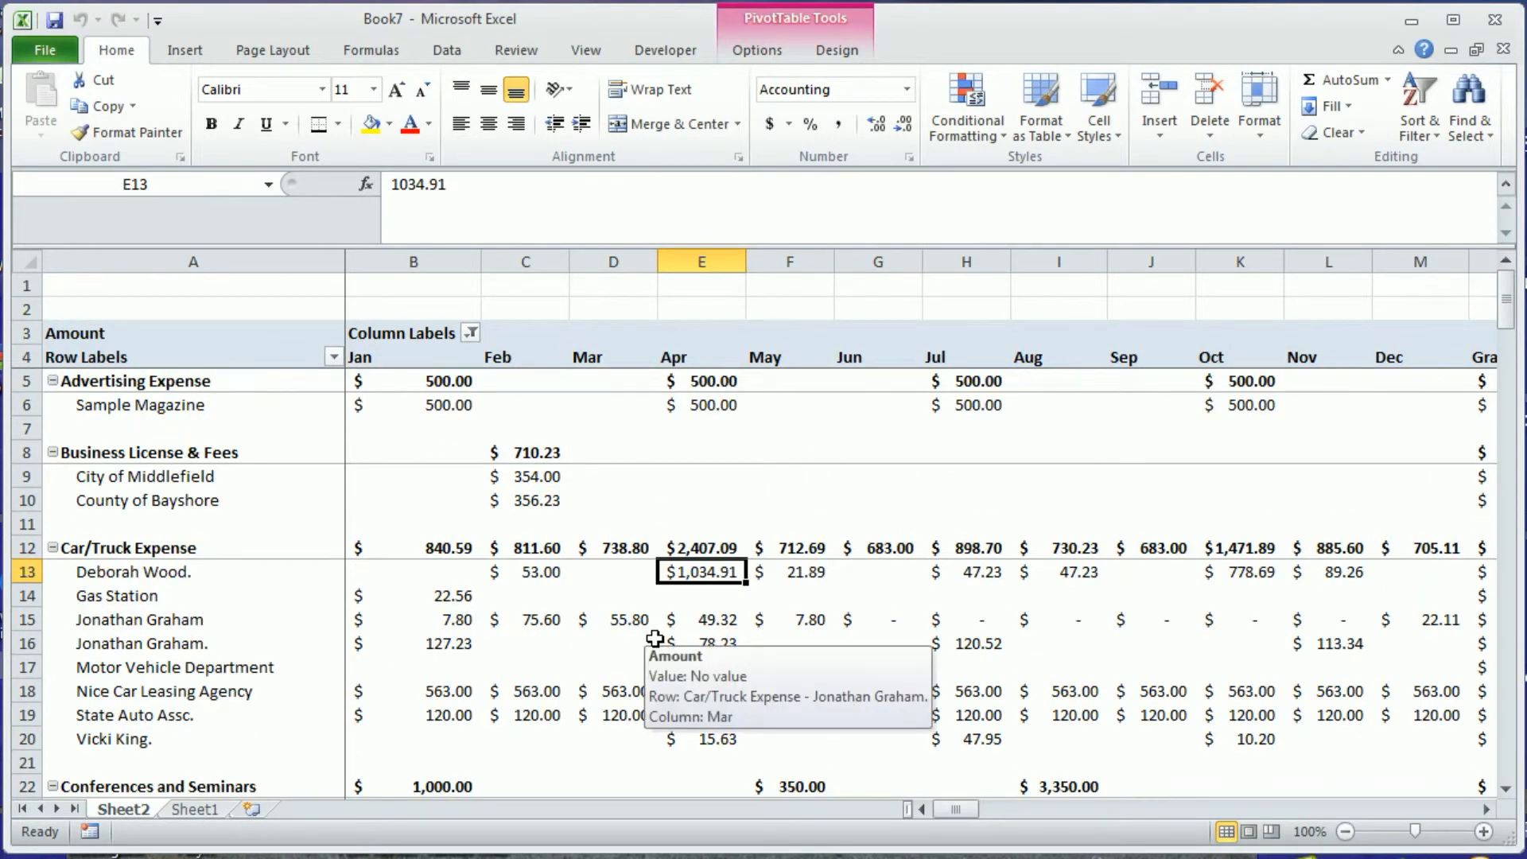
pyautogui.scroll(-2, 657, 639)
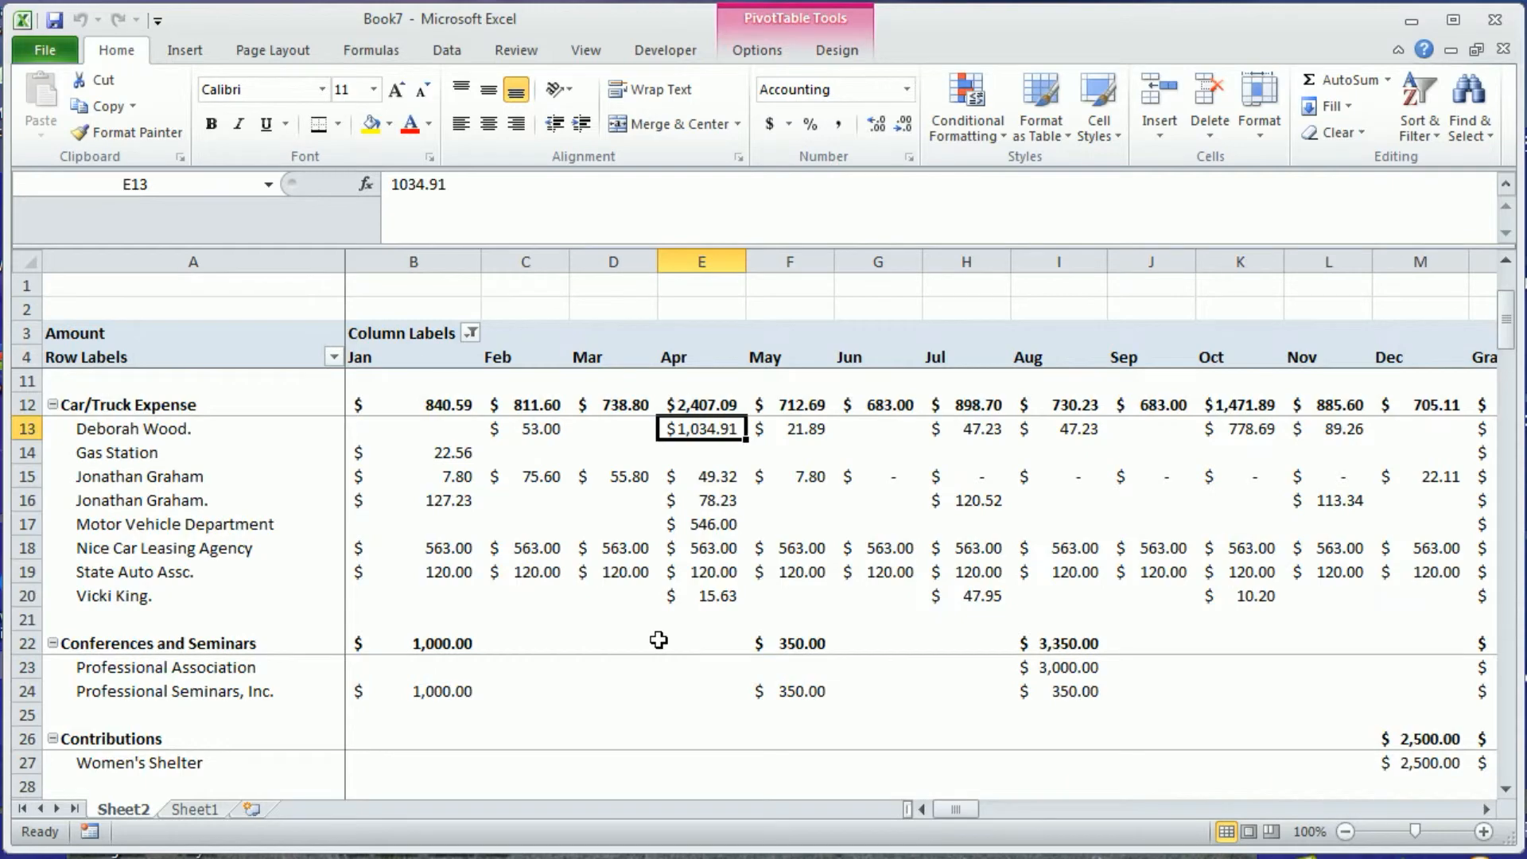
pyautogui.scroll(-5, 659, 639)
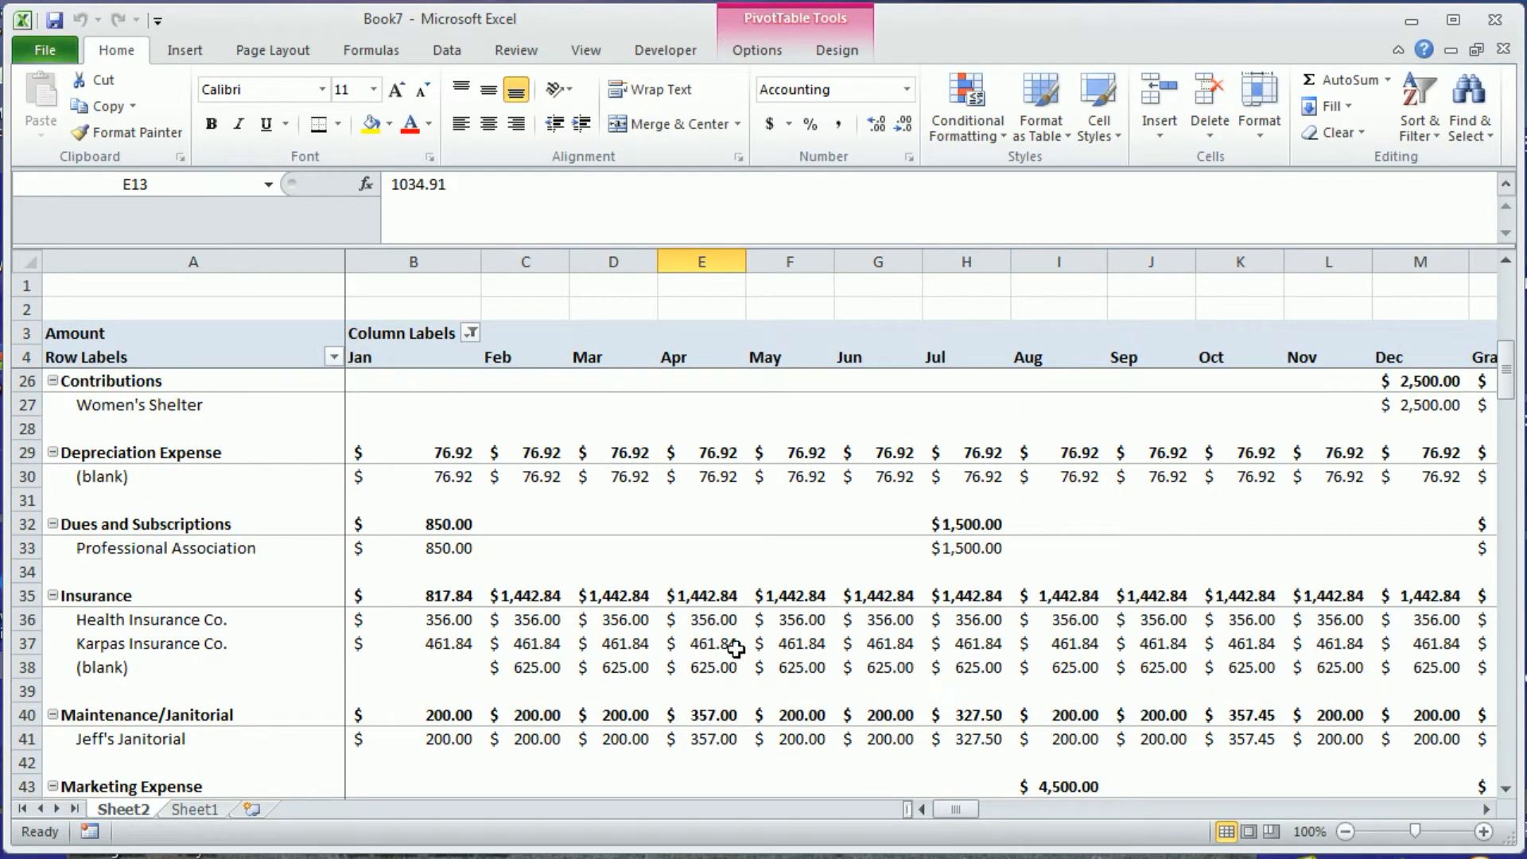
pyautogui.scroll(-1, 1033, 648)
pyautogui.scroll(-1, 932, 650)
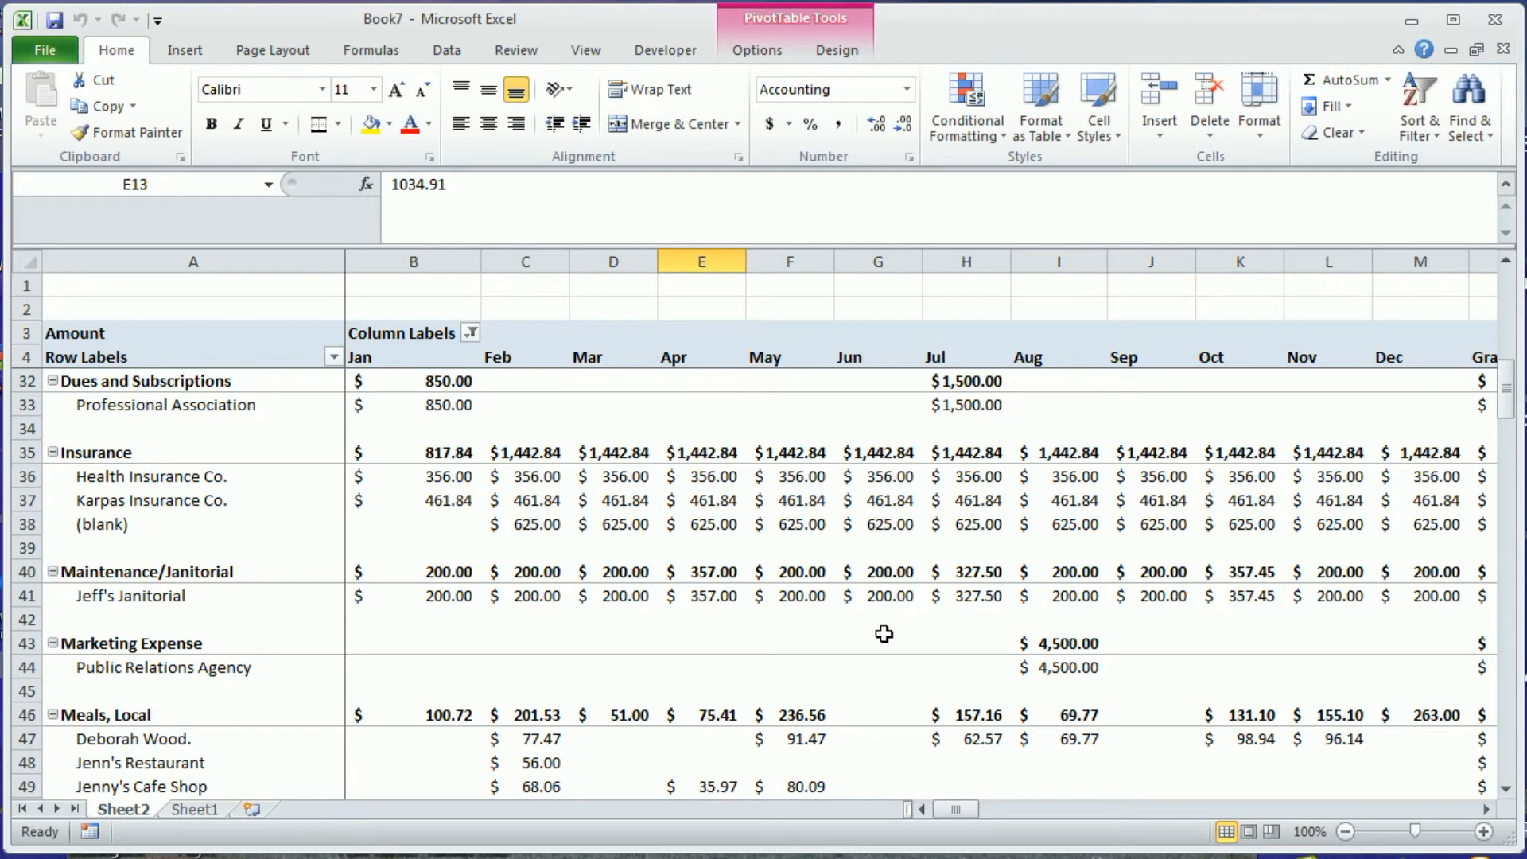
pyautogui.moveTo(852, 634)
pyautogui.scroll(-3, 835, 646)
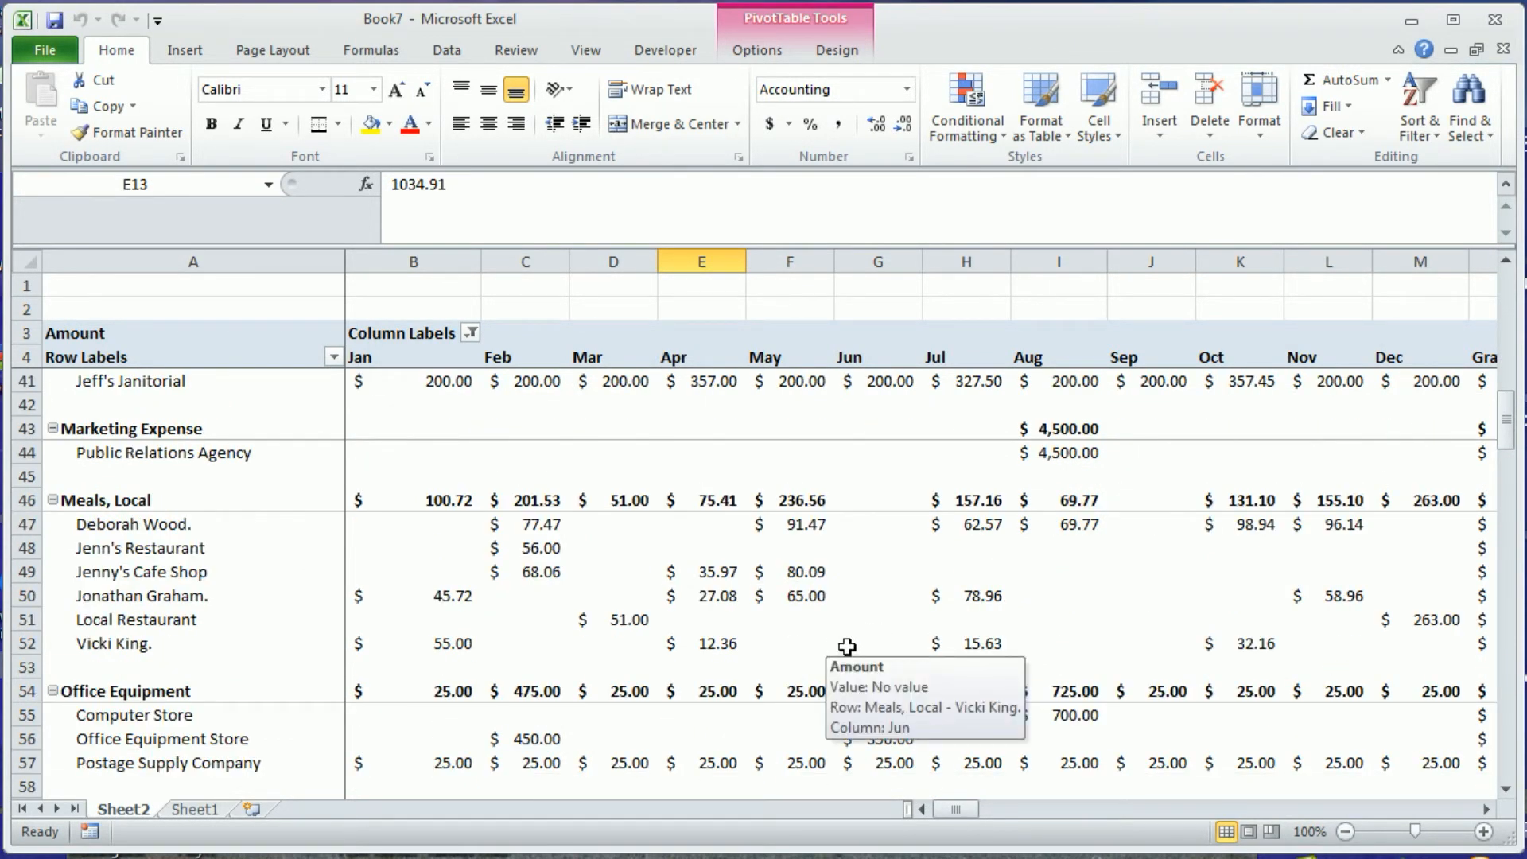
pyautogui.moveTo(749, 640)
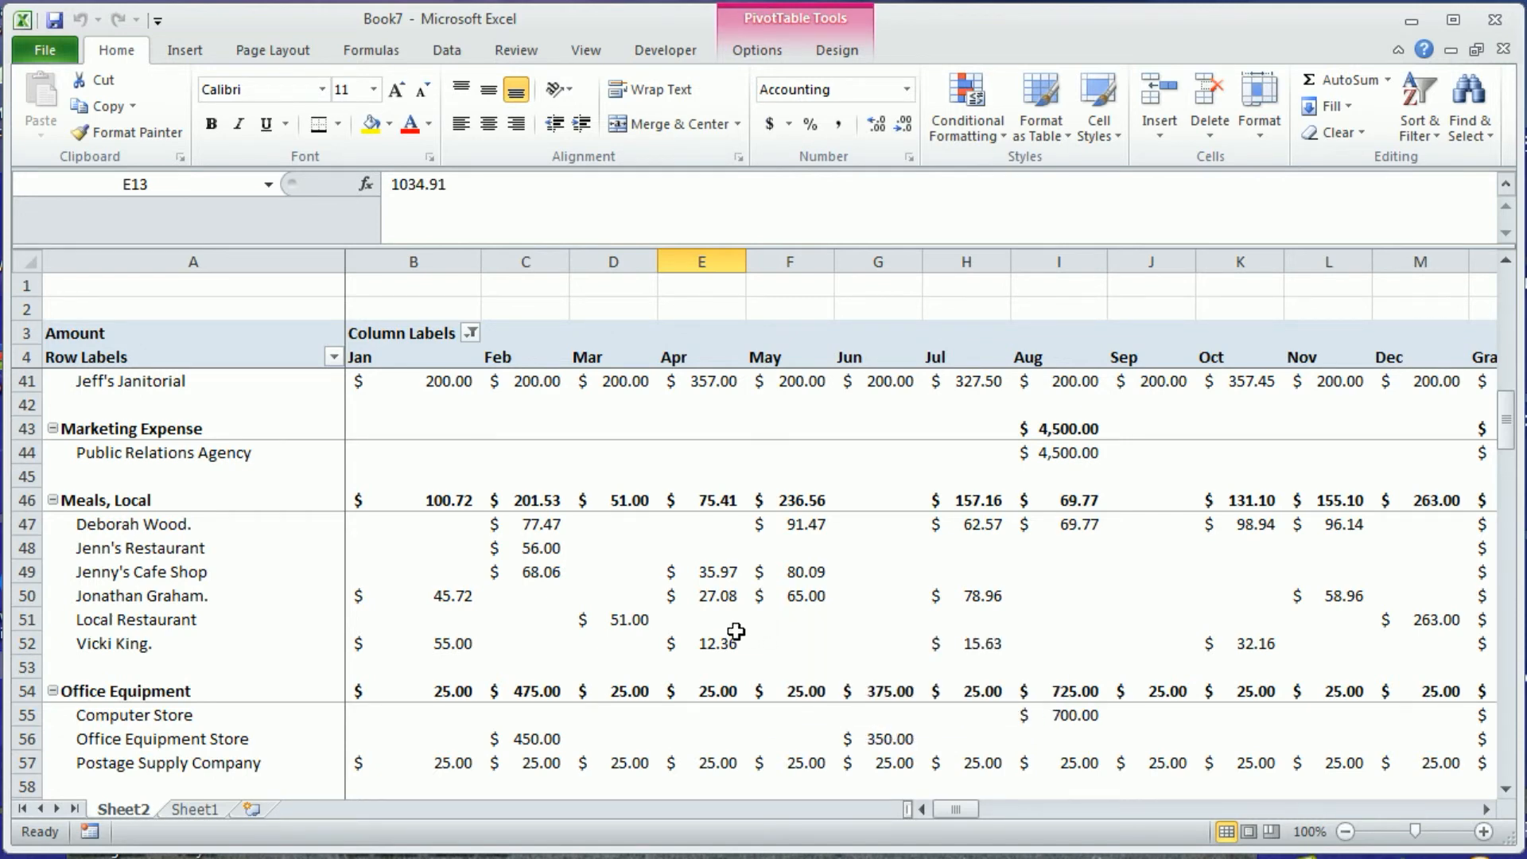